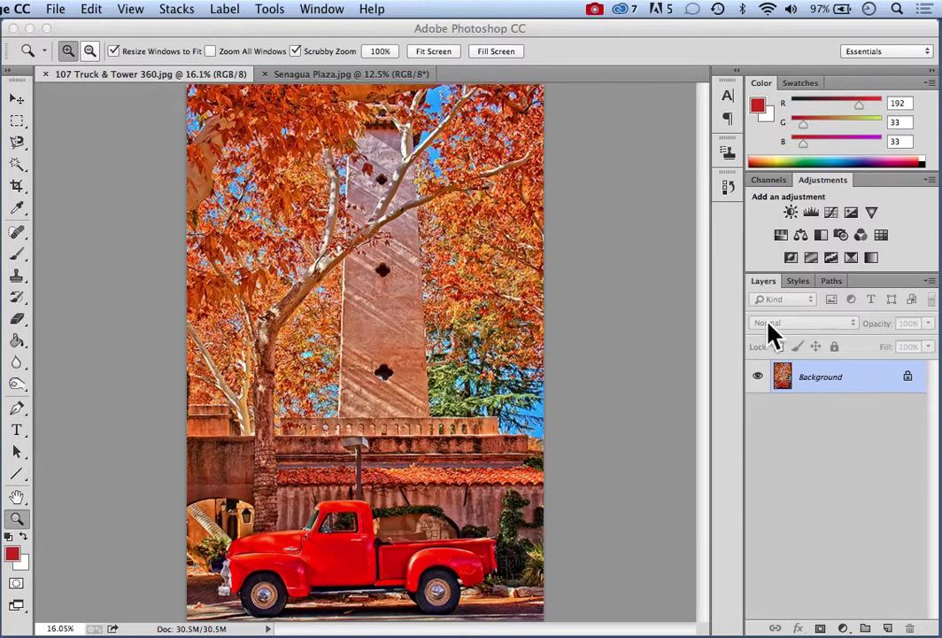
Step: Add a layer mask to the Background layer of the truck and tower photo
left_click(864, 382)
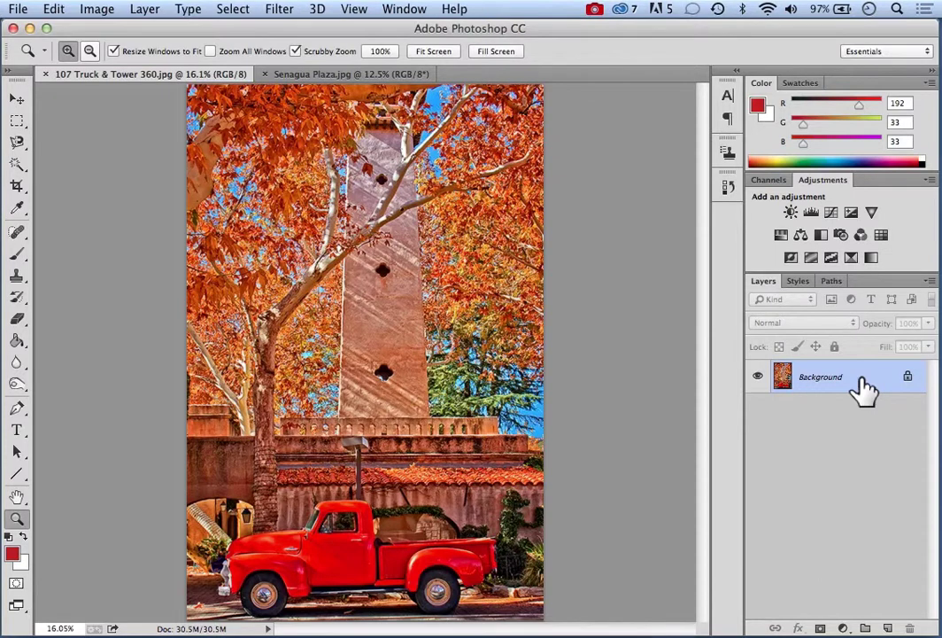
left_click(820, 627)
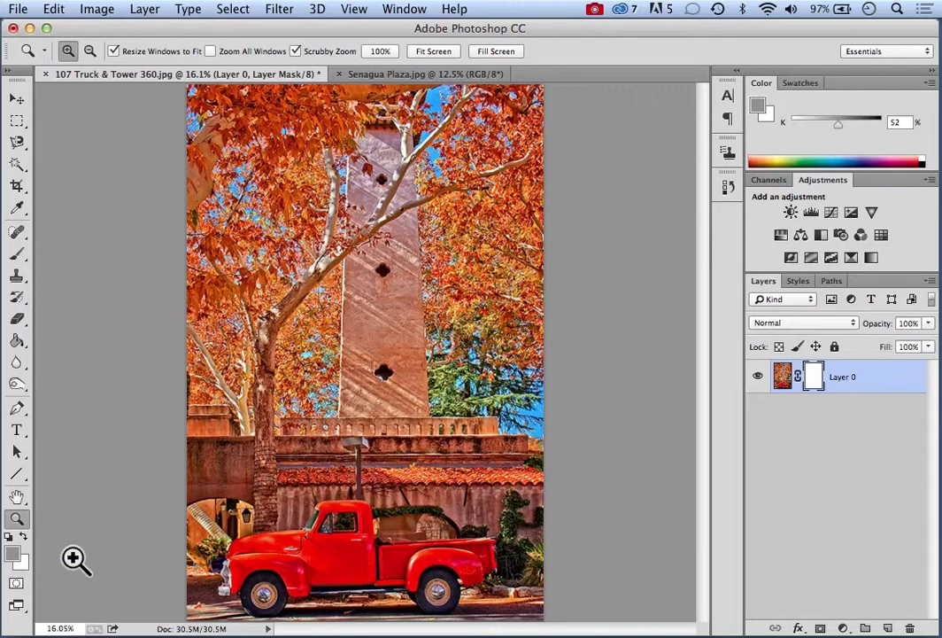
Step: Reset the foreground and background colours to black and white, and activate the Brush tool with the layer mask targeted
key("d")
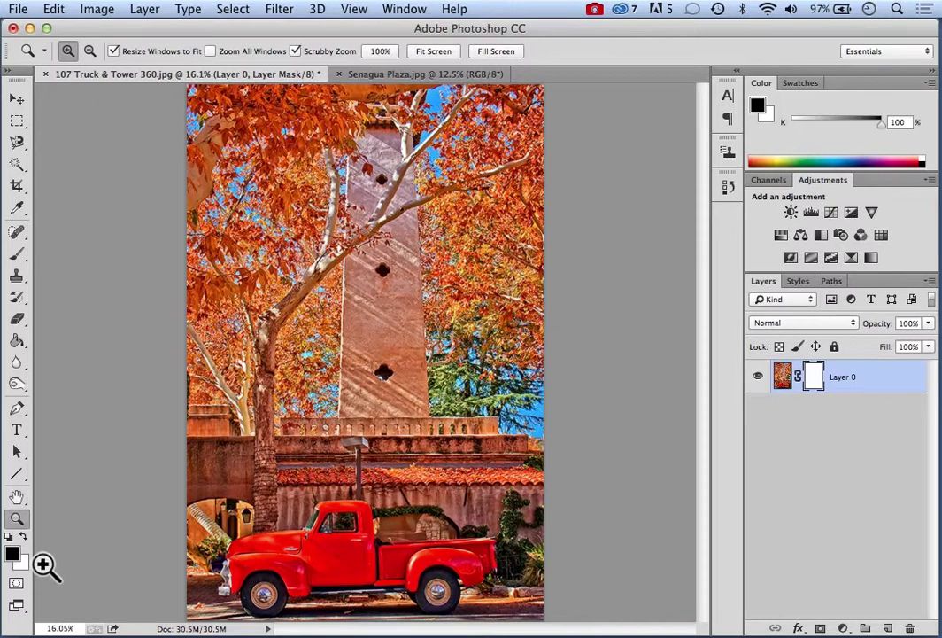
left_click(25, 539)
left_click(25, 540)
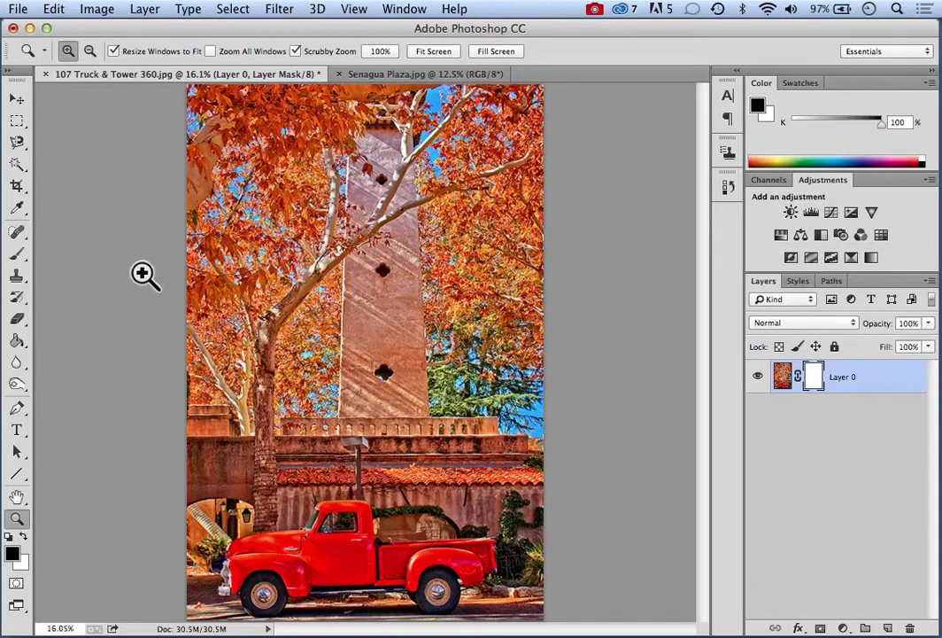
left_click(23, 260)
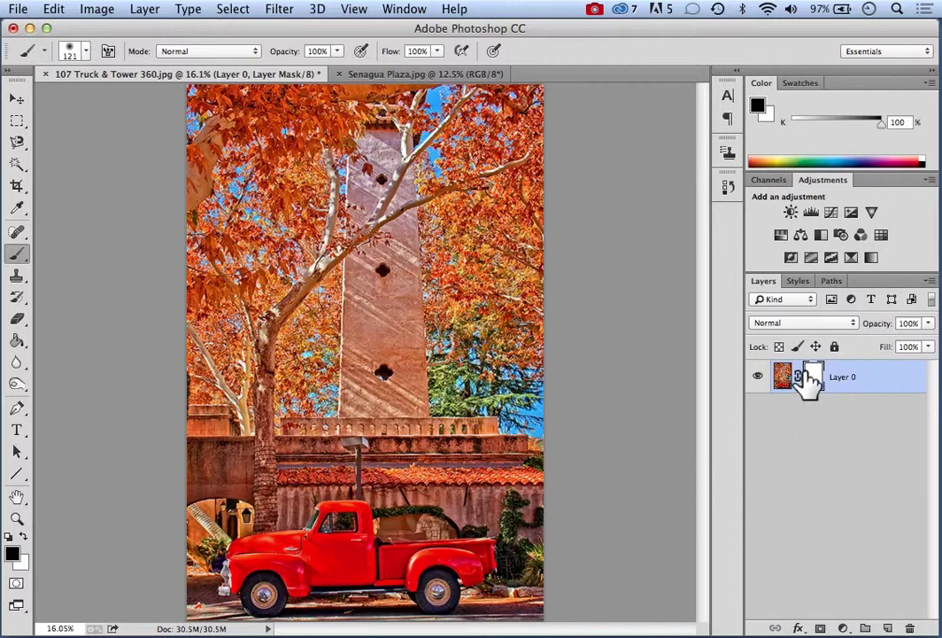
mouse_move(806, 375)
left_mouse_down()
mouse_move(826, 376)
mouse_move(812, 370)
left_mouse_up()
left_click(783, 379)
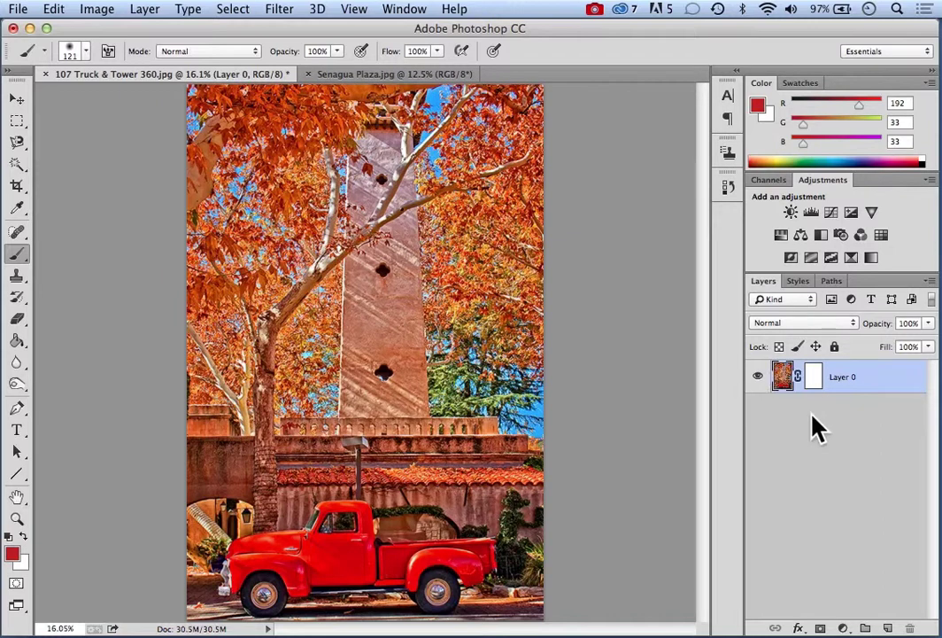
left_click(814, 379)
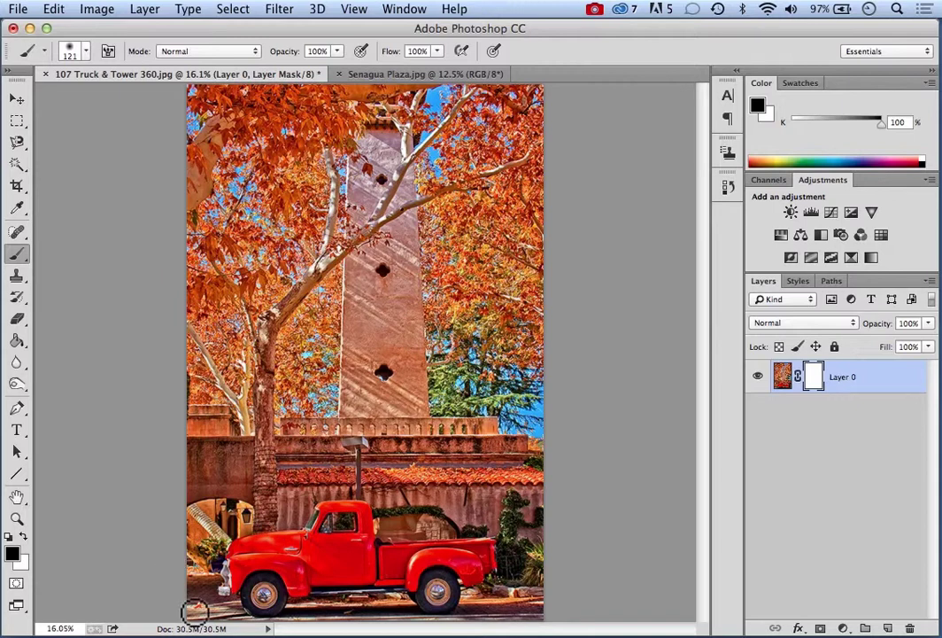
Step: Paint black on the layer mask around the truck to hide the scenery directly surrounding it
left_click_drag(201, 579, 201, 535)
mouse_move(183, 577)
left_mouse_down()
mouse_move(204, 603)
mouse_move(188, 567)
mouse_move(232, 514)
mouse_move(213, 525)
mouse_move(271, 515)
mouse_move(325, 483)
mouse_move(359, 477)
mouse_move(332, 482)
mouse_move(385, 486)
mouse_move(390, 508)
mouse_move(426, 518)
mouse_move(483, 515)
mouse_move(421, 522)
mouse_move(499, 525)
mouse_move(518, 591)
mouse_move(514, 534)
mouse_move(517, 572)
mouse_move(526, 530)
mouse_move(535, 580)
mouse_move(482, 606)
mouse_move(523, 607)
mouse_move(538, 572)
mouse_move(536, 547)
left_mouse_up()
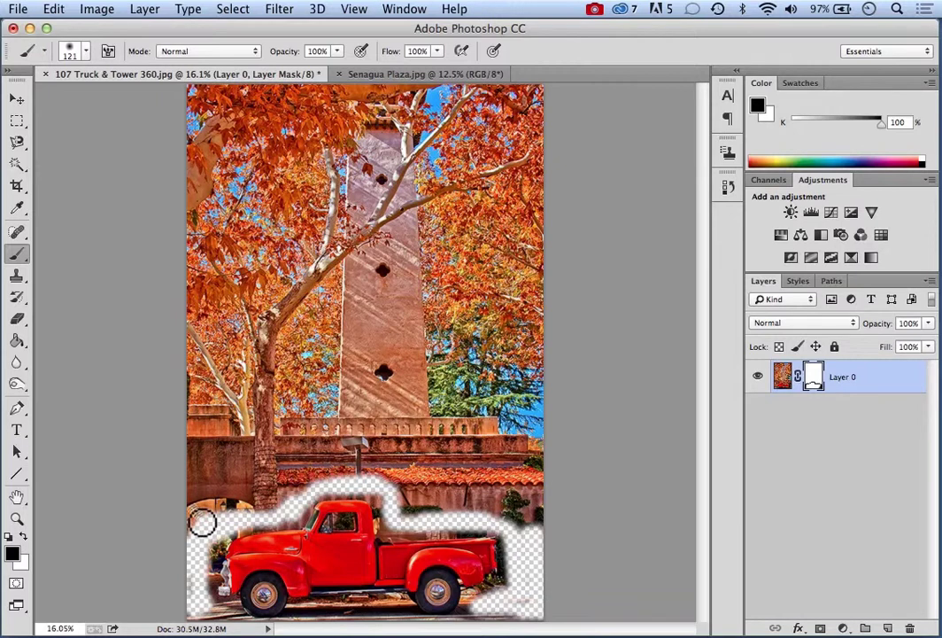
mouse_move(197, 525)
left_mouse_down()
mouse_move(296, 487)
mouse_move(272, 505)
mouse_move(196, 507)
mouse_move(191, 531)
mouse_move(337, 478)
mouse_move(392, 483)
mouse_move(409, 511)
mouse_move(524, 516)
mouse_move(398, 497)
mouse_move(453, 481)
mouse_move(512, 485)
mouse_move(522, 524)
mouse_move(532, 482)
mouse_move(538, 522)
mouse_move(534, 485)
mouse_move(443, 494)
mouse_move(465, 488)
mouse_move(513, 497)
mouse_move(521, 523)
mouse_move(416, 510)
left_mouse_up()
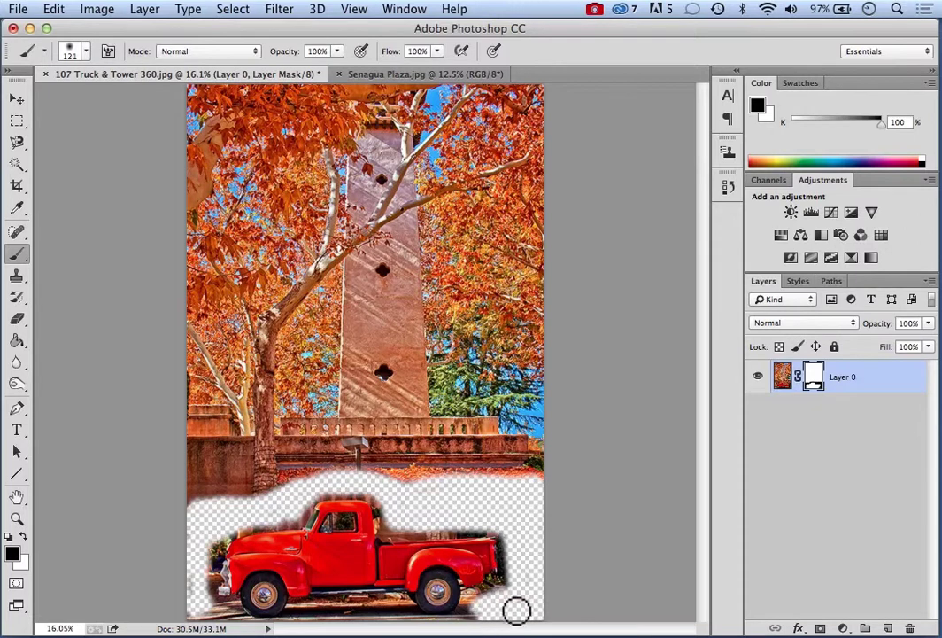
Step: Enlarge the brush to 236 px and paint black on the mask over the trees and tower above the truck
left_click(70, 51)
left_click(168, 102)
mouse_move(529, 101)
left_mouse_down()
mouse_move(453, 99)
mouse_move(548, 93)
mouse_move(166, 97)
mouse_move(556, 134)
mouse_move(143, 131)
mouse_move(439, 148)
mouse_move(536, 186)
mouse_move(113, 216)
mouse_move(541, 257)
mouse_move(211, 371)
mouse_move(435, 339)
mouse_move(504, 402)
mouse_move(331, 414)
mouse_move(222, 370)
mouse_move(493, 242)
mouse_move(514, 362)
mouse_move(520, 177)
mouse_move(543, 373)
mouse_move(514, 383)
mouse_move(279, 369)
mouse_move(477, 236)
mouse_move(254, 240)
mouse_move(194, 288)
mouse_move(206, 175)
mouse_move(222, 321)
mouse_move(383, 232)
mouse_move(264, 320)
mouse_move(335, 175)
mouse_move(469, 177)
mouse_move(206, 173)
left_mouse_up()
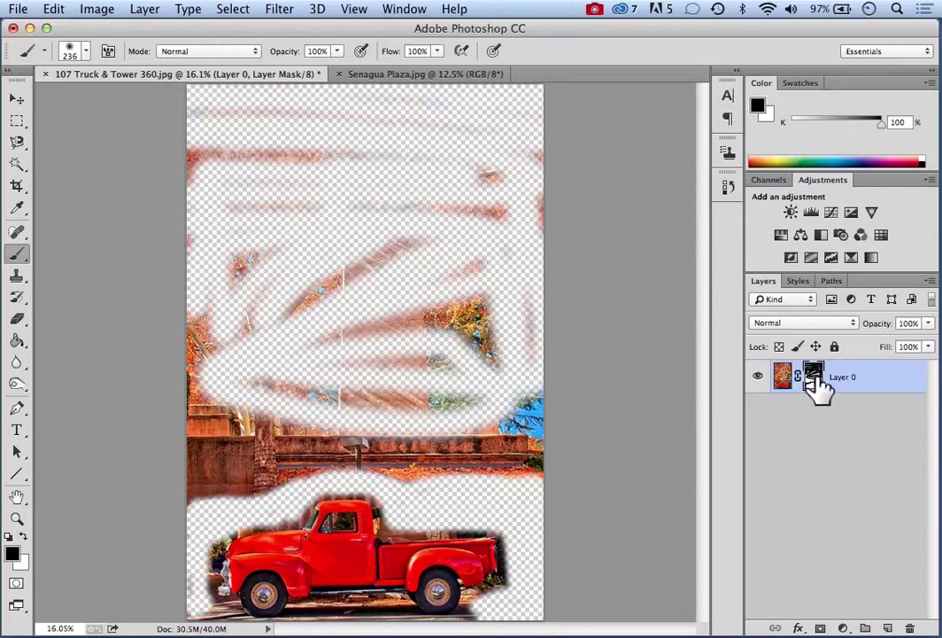
left_click_drag(490, 353, 524, 347)
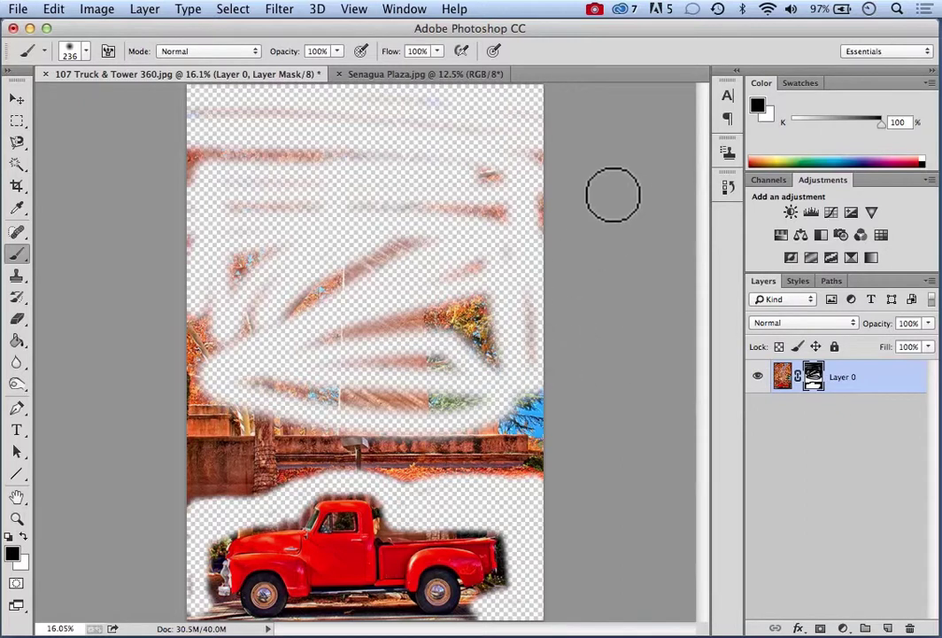
Step: Revert the truck photo to its original opening snapshot in the document history
left_click(728, 189)
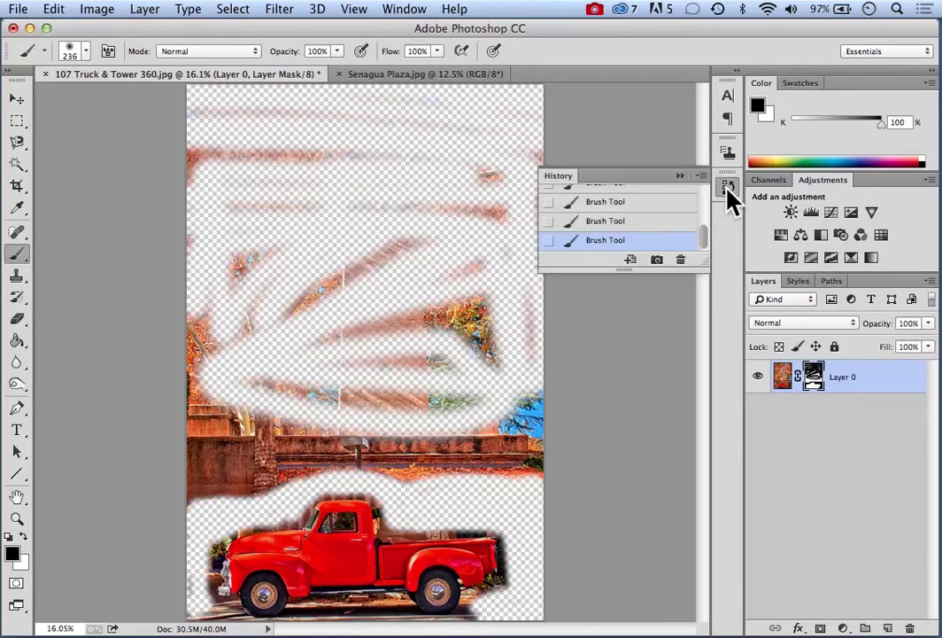
scroll(704, 250, "up", 1)
left_click_drag(704, 250, 707, 201)
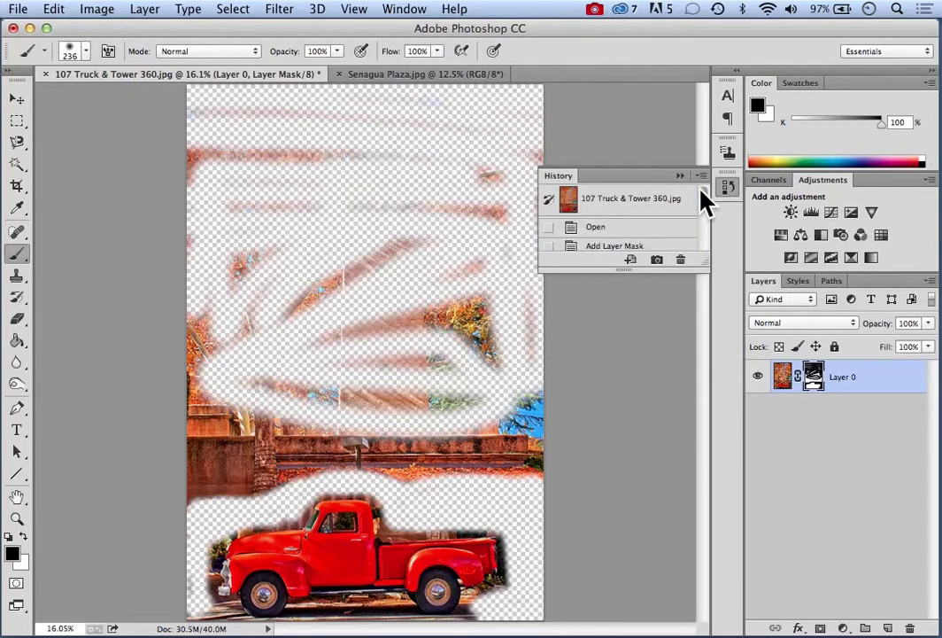
left_click(616, 202)
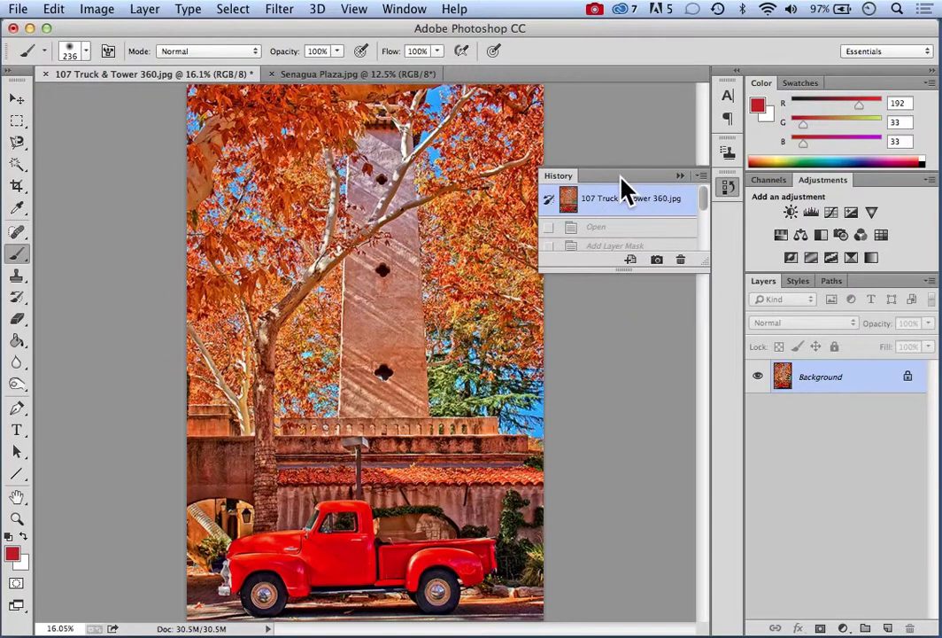
left_click(679, 175)
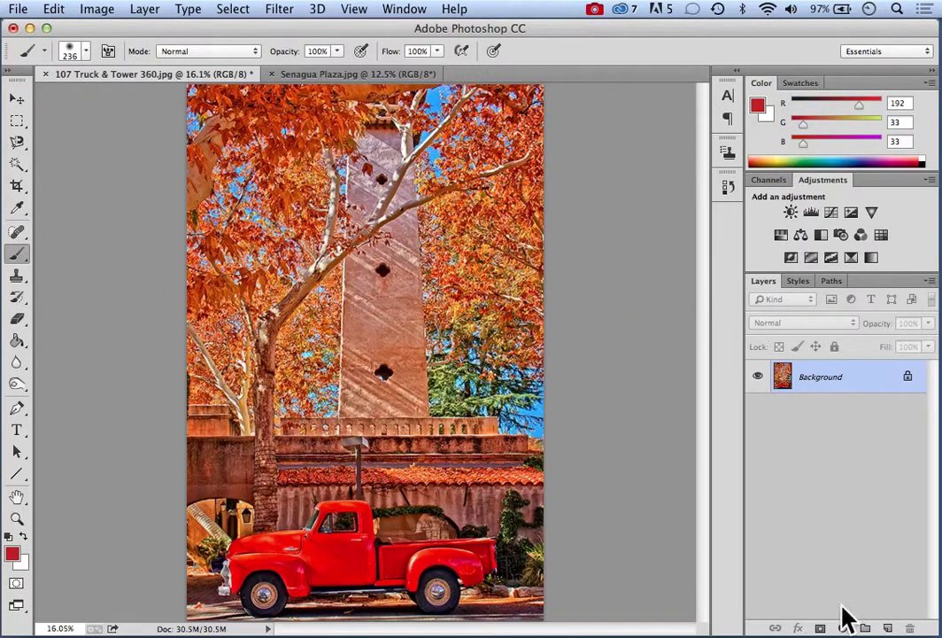
Step: Add a layer mask to the truck photo inverted to solid black, and make white the foreground colour
left_click(821, 628)
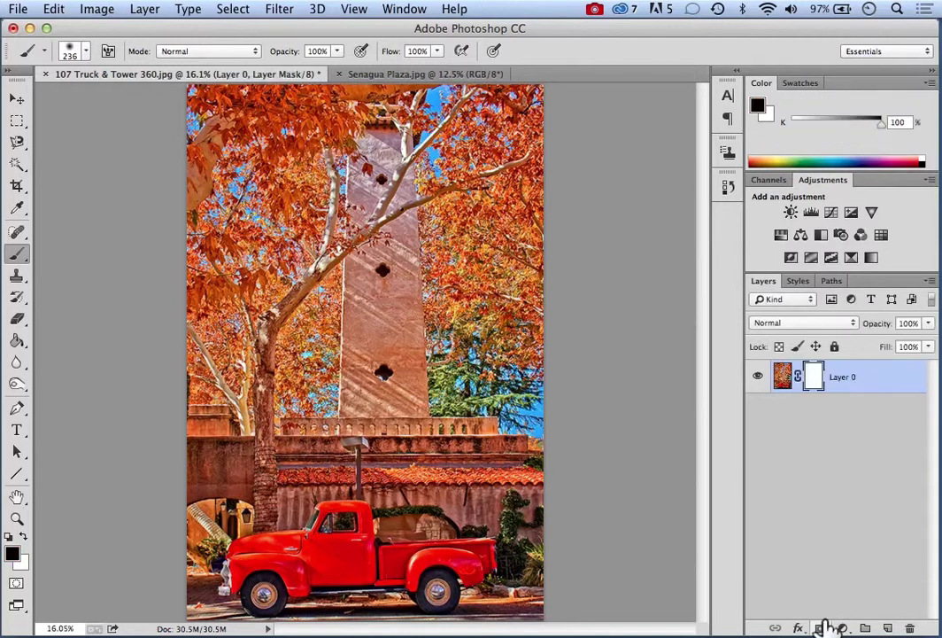
double_click(813, 379)
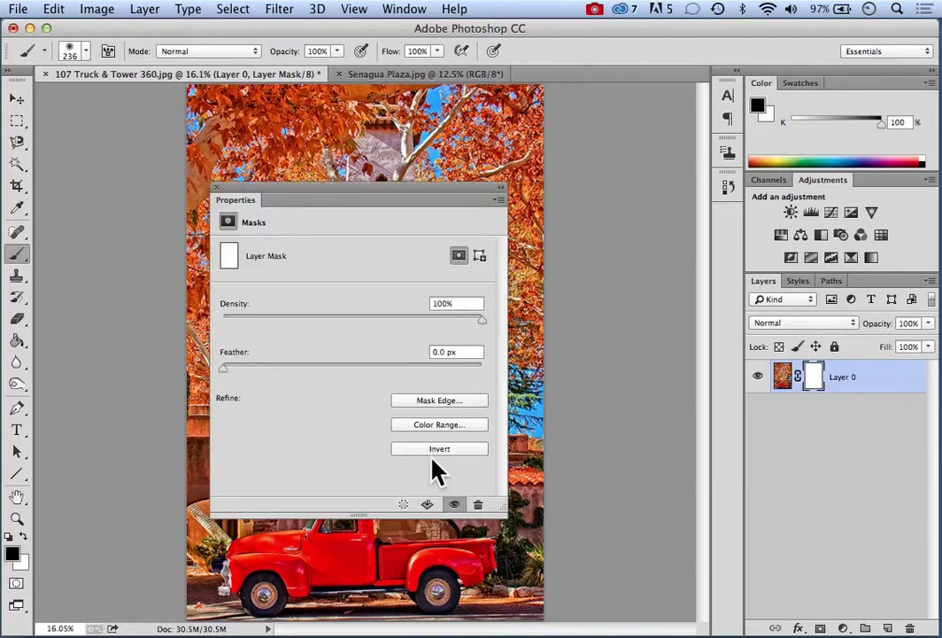
left_click(433, 449)
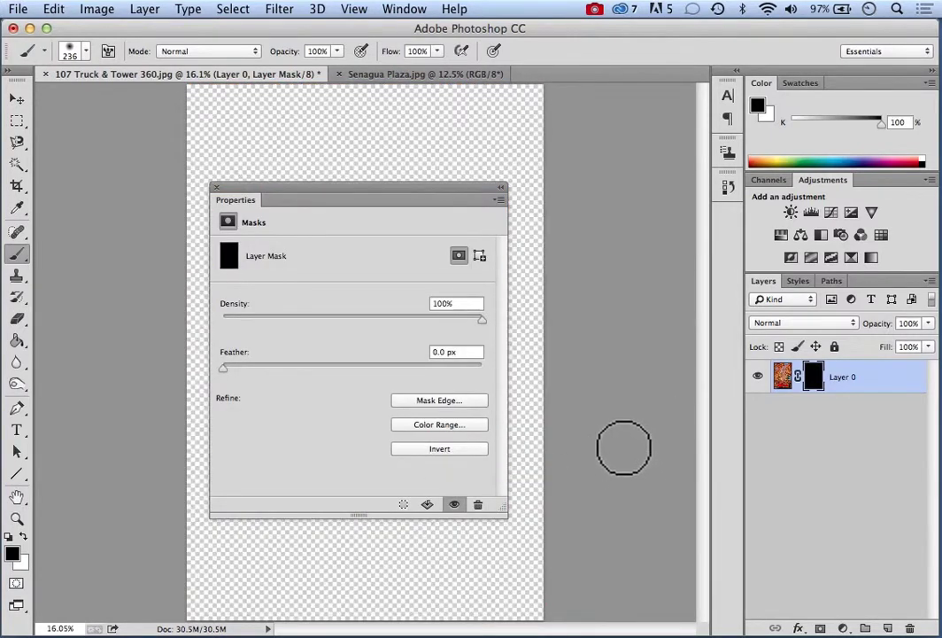
left_click(216, 187)
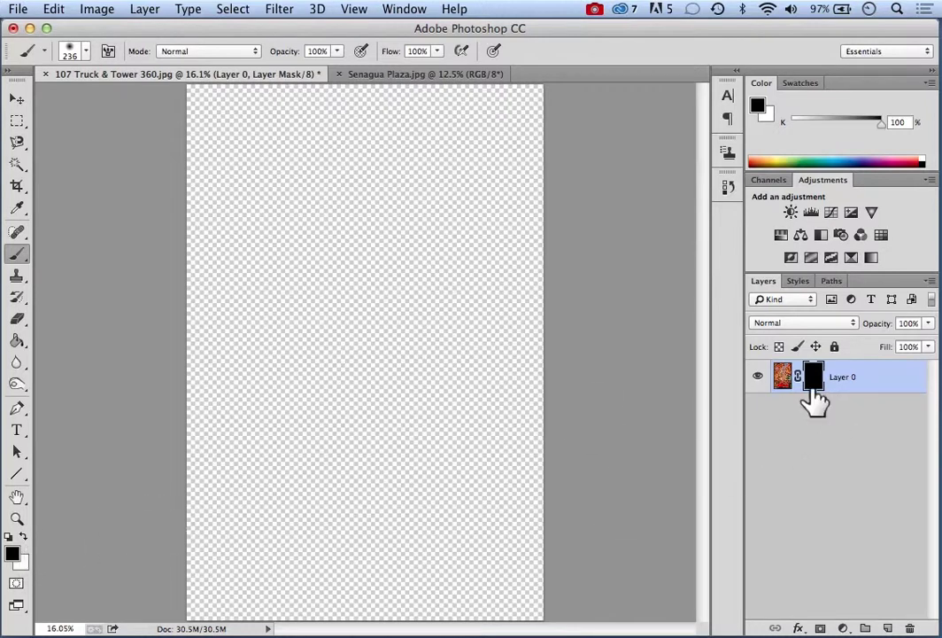
left_click(24, 538)
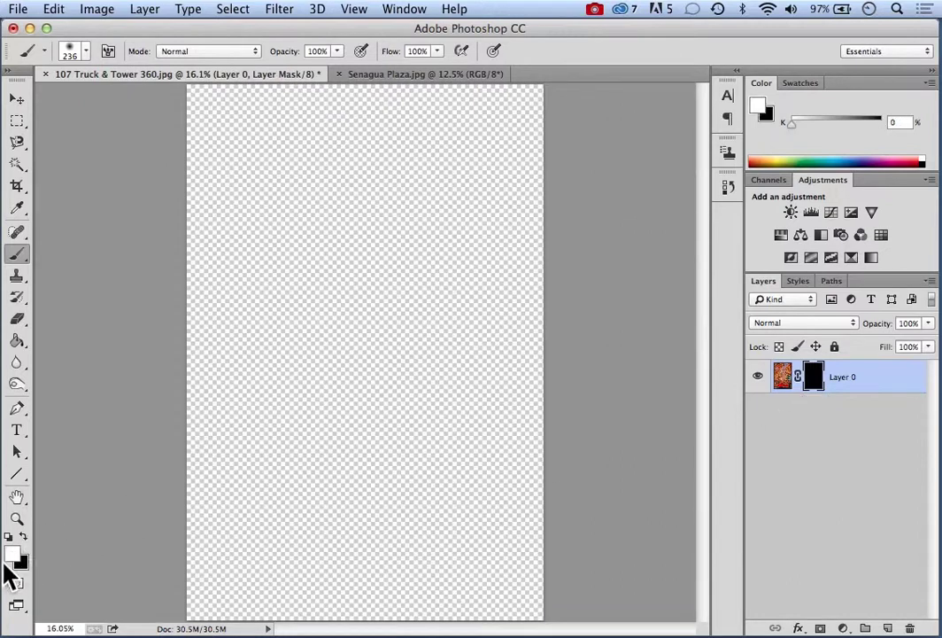
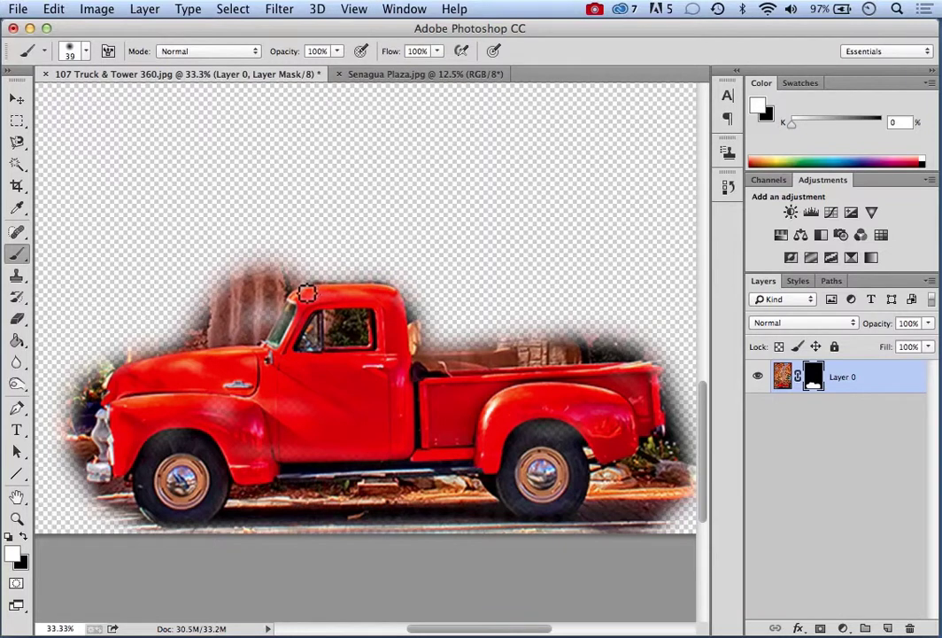
Step: Paint black on the mask to remove leftover background in front of the windshield, near the front fender and behind the rear wheel
left_click(25, 538)
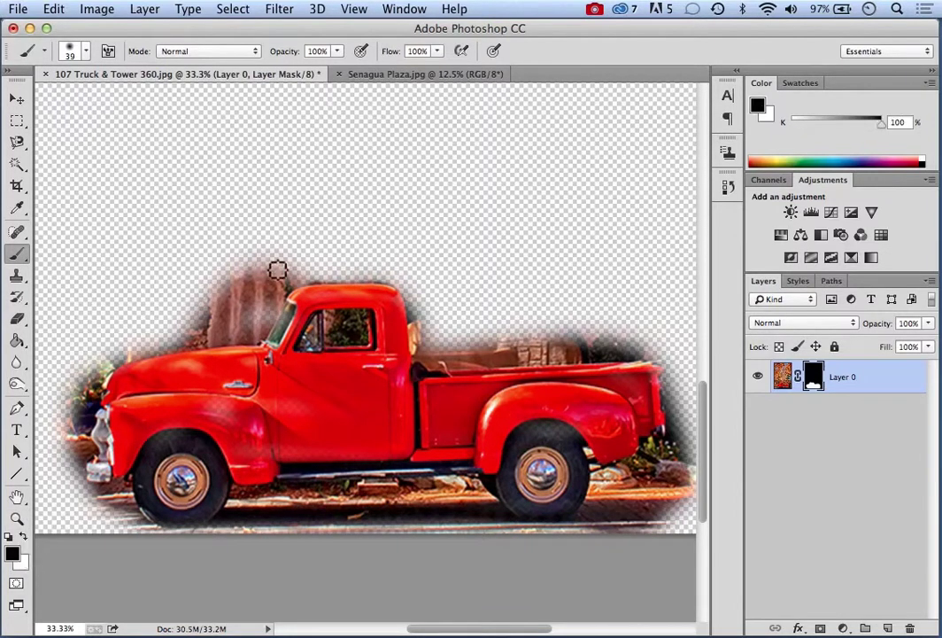
mouse_move(288, 268)
left_mouse_down()
mouse_move(257, 311)
mouse_move(166, 335)
mouse_move(237, 339)
mouse_move(254, 329)
mouse_move(276, 273)
mouse_move(234, 301)
mouse_move(274, 269)
mouse_move(226, 297)
mouse_move(258, 262)
mouse_move(202, 314)
mouse_move(224, 289)
mouse_move(276, 273)
mouse_move(249, 319)
mouse_move(210, 312)
mouse_move(259, 293)
mouse_move(245, 313)
mouse_move(182, 320)
mouse_move(257, 321)
mouse_move(163, 333)
left_mouse_up()
mouse_move(95, 373)
left_mouse_down()
mouse_move(79, 413)
mouse_move(57, 369)
mouse_move(80, 363)
mouse_move(74, 368)
left_mouse_up()
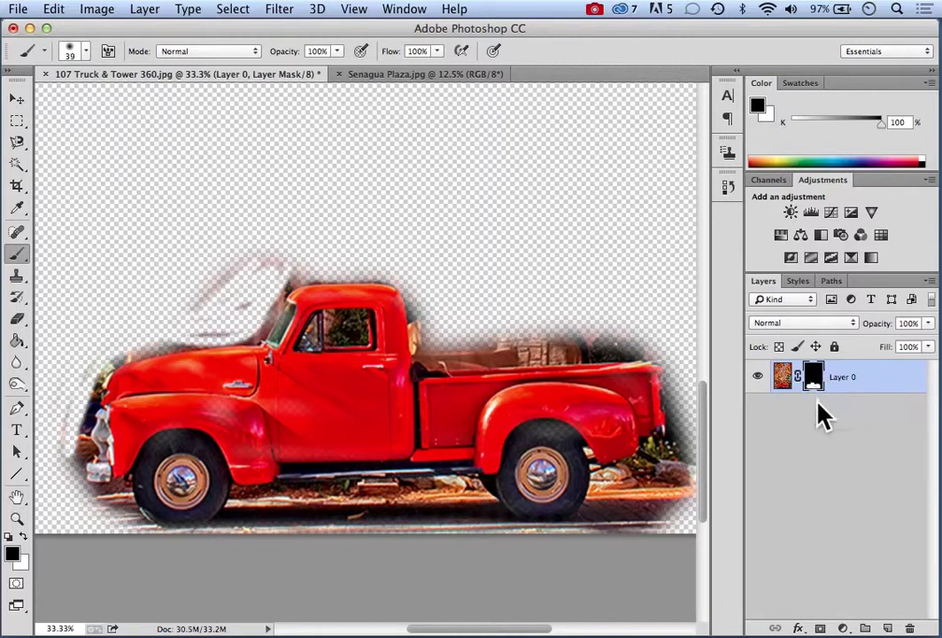
mouse_move(603, 491)
left_mouse_down()
mouse_move(678, 479)
mouse_move(612, 488)
mouse_move(676, 507)
left_mouse_up()
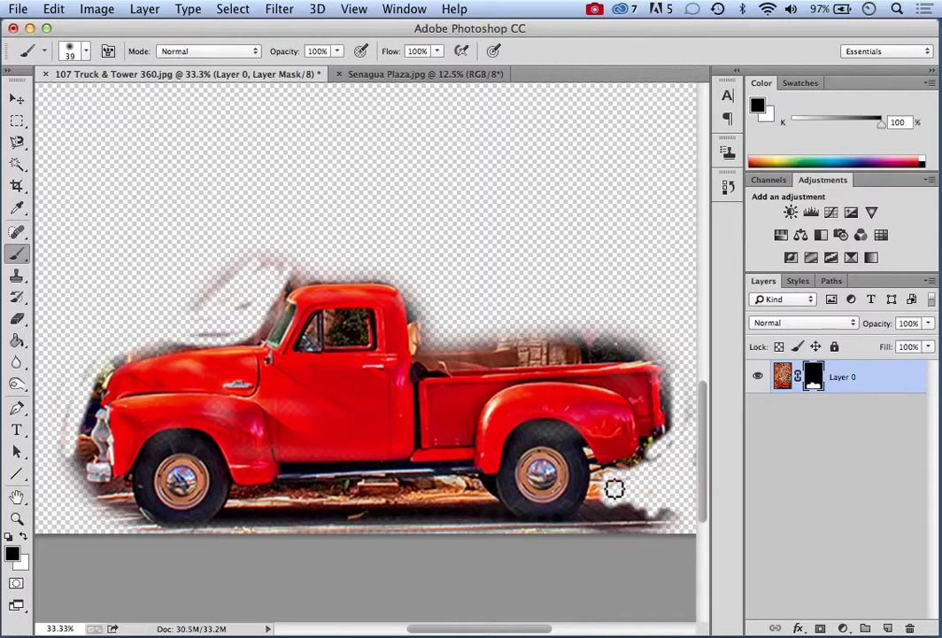
mouse_move(649, 502)
left_mouse_down()
mouse_move(678, 517)
mouse_move(617, 520)
left_mouse_up()
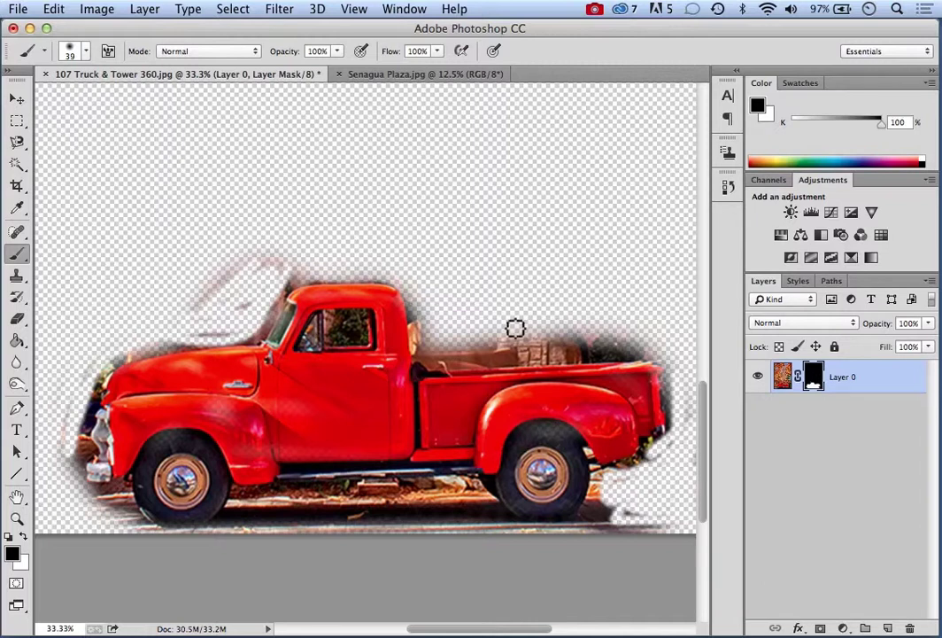
mouse_move(230, 319)
left_mouse_down()
mouse_move(272, 241)
mouse_move(203, 302)
mouse_move(221, 268)
left_mouse_up()
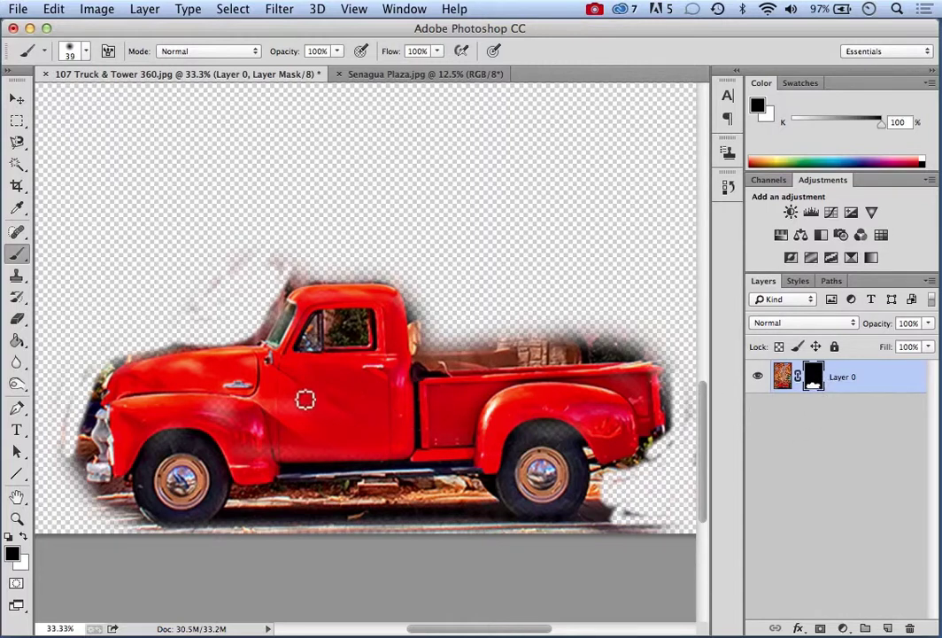
left_click_drag(230, 275, 278, 112)
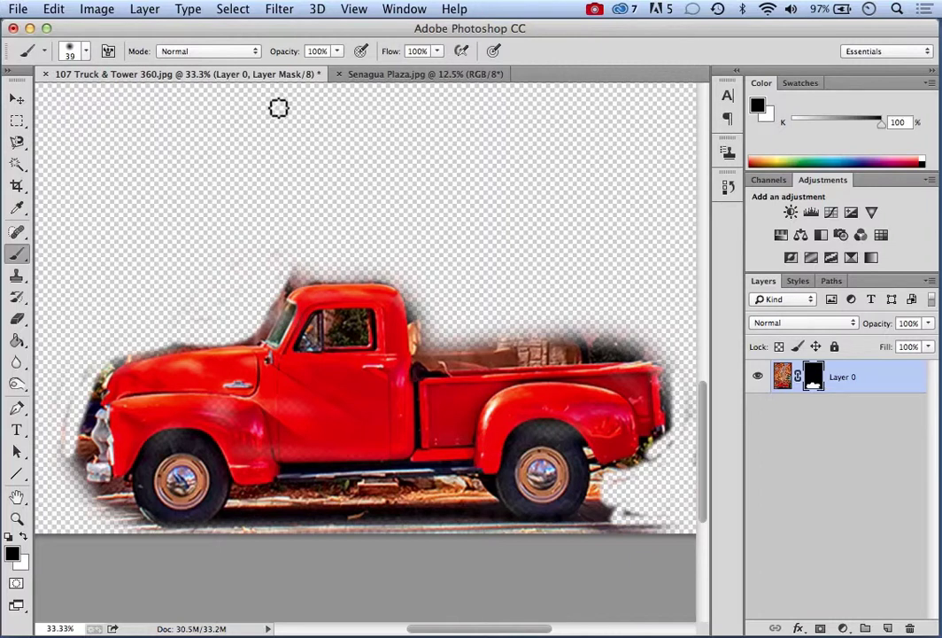
Step: Examine Senagua Plaza.jpg, checking the dark fur strands at 300% and the leg fringe and red cloth edges at 100%
left_click(419, 78)
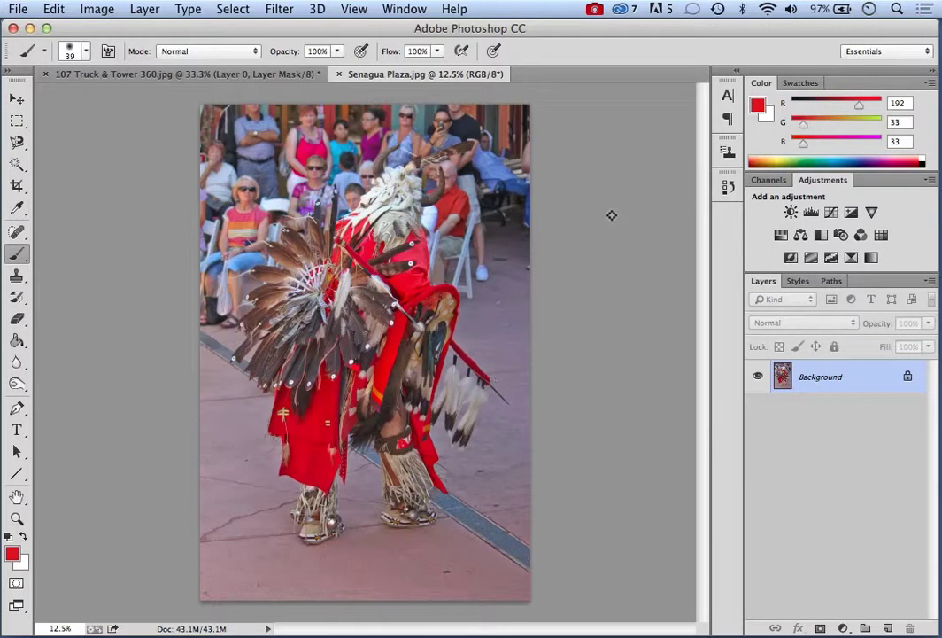
left_click(16, 521)
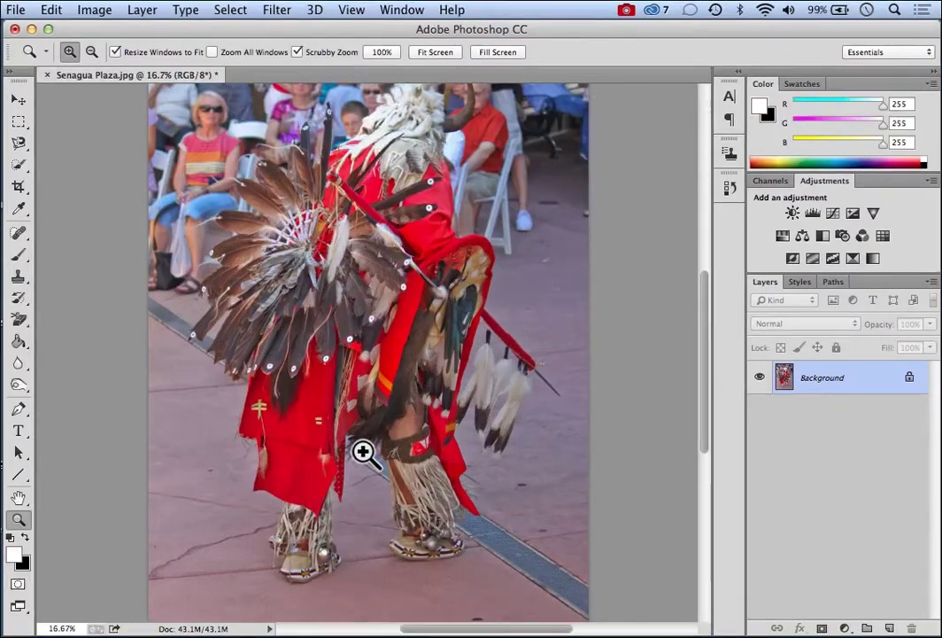
left_click_drag(363, 452, 363, 452)
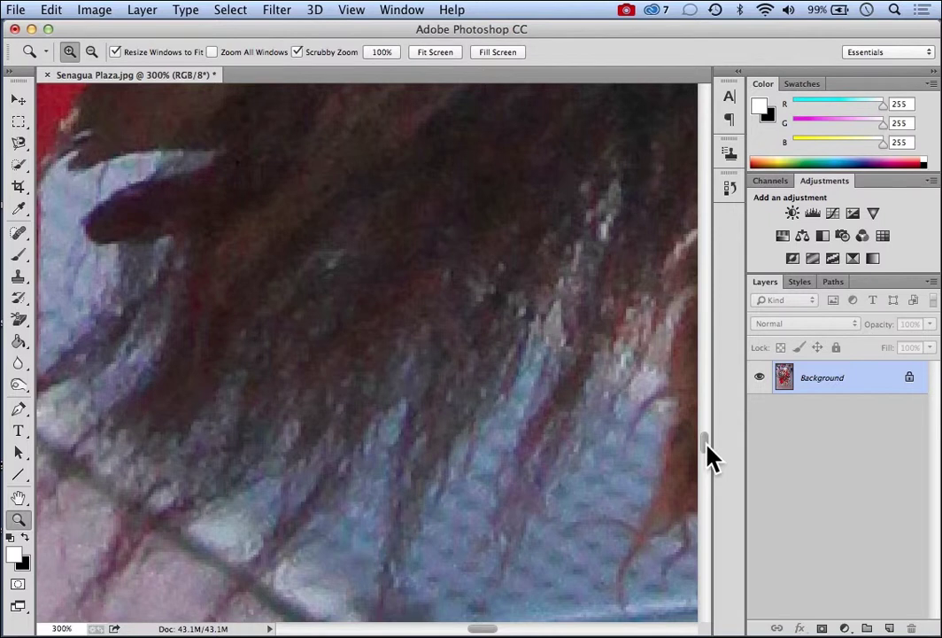
left_click_drag(709, 442, 709, 449)
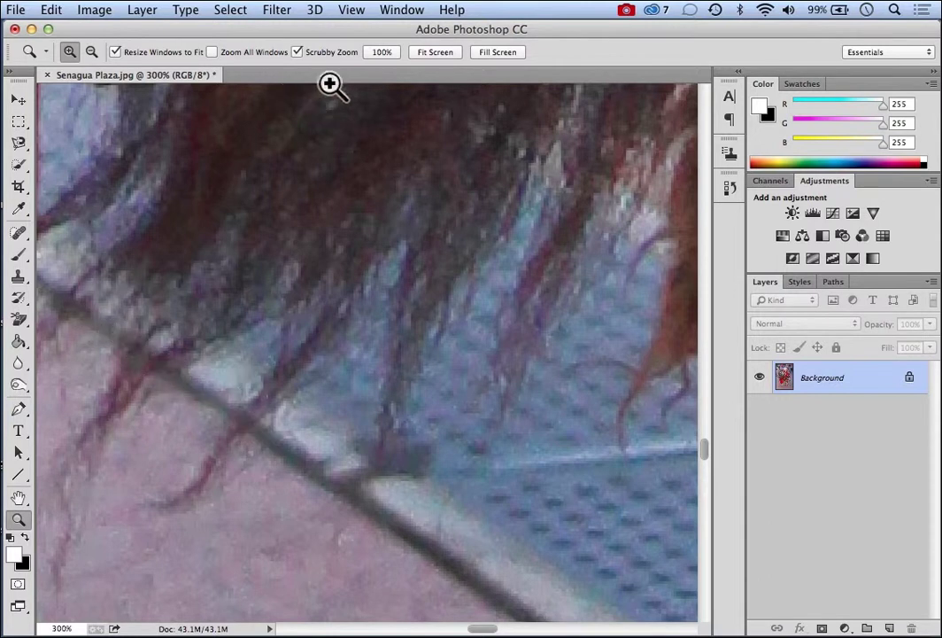
left_click(92, 52)
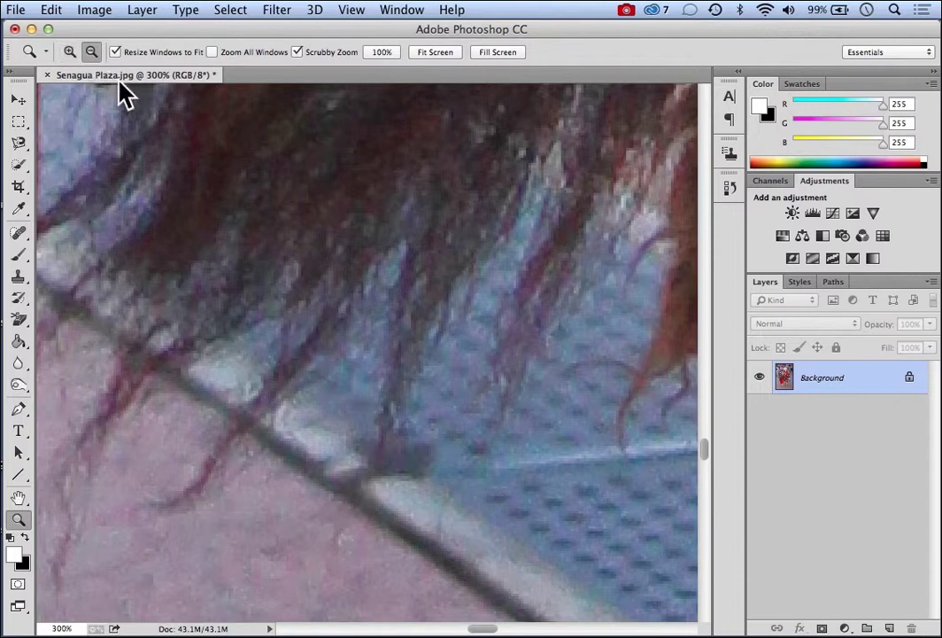
left_click(353, 182)
left_click(351, 181)
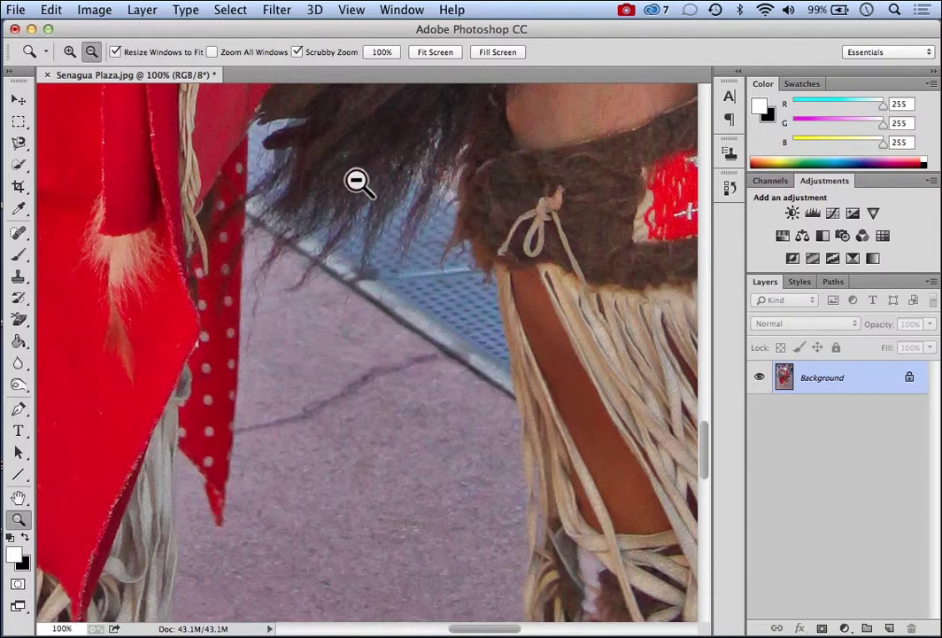
left_click_drag(699, 469, 701, 507)
left_click_drag(490, 626, 560, 626)
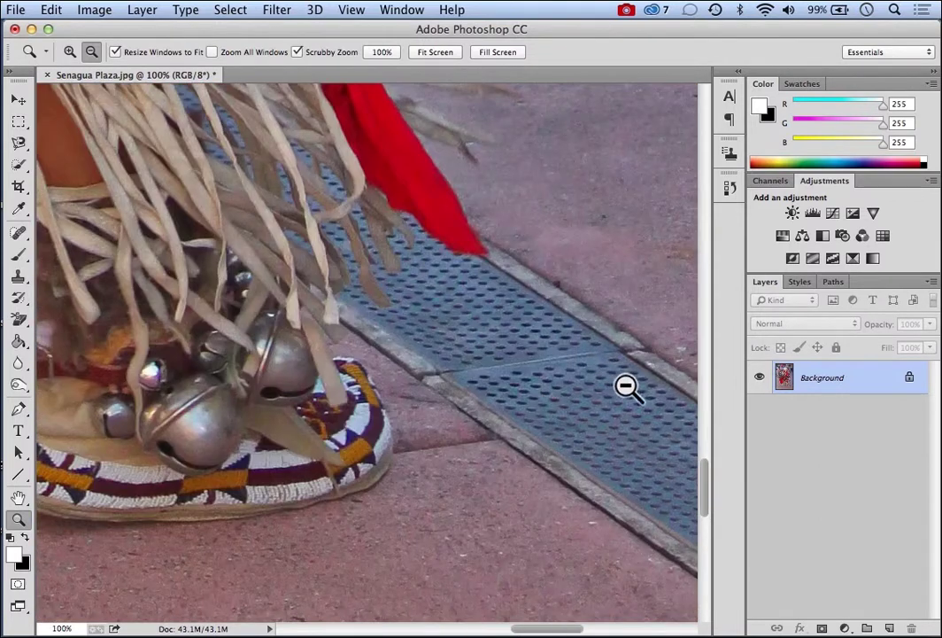
left_click_drag(707, 492, 712, 467)
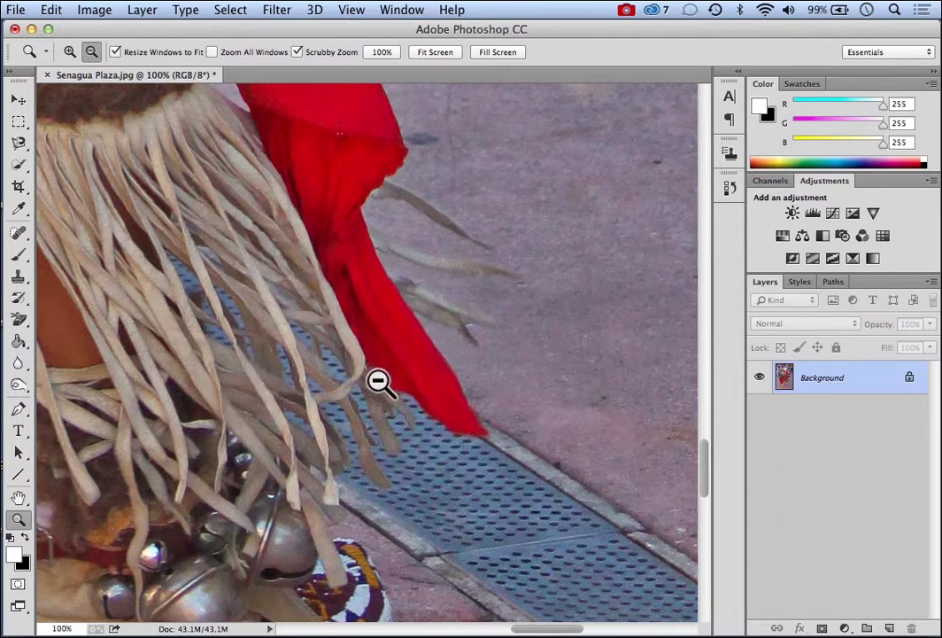
Step: Examine the hanging feathers, red-wrapped staff, white fur headdress, horns and head feather at 100%
left_click_drag(705, 480, 714, 436)
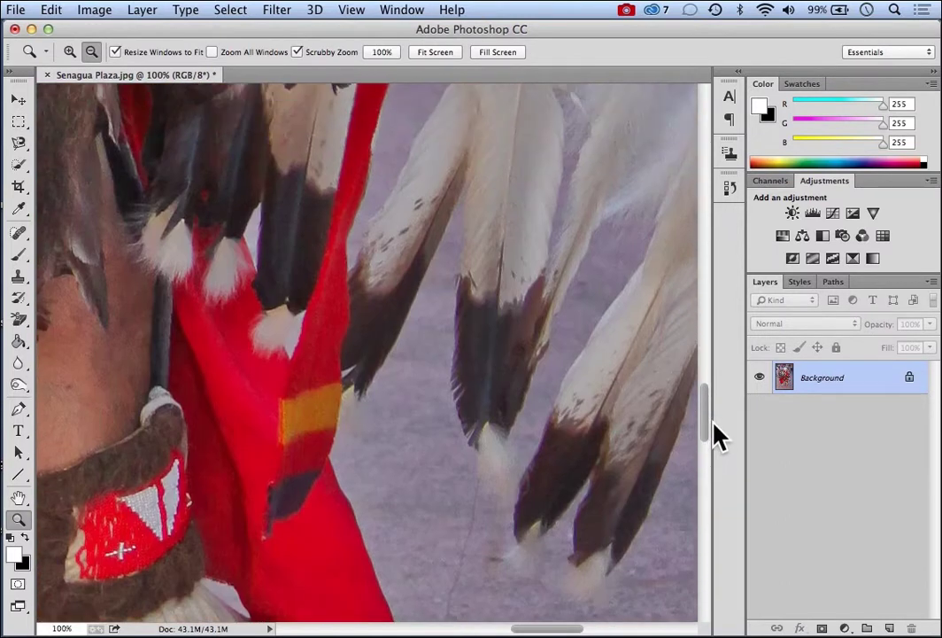
left_click_drag(558, 631, 585, 631)
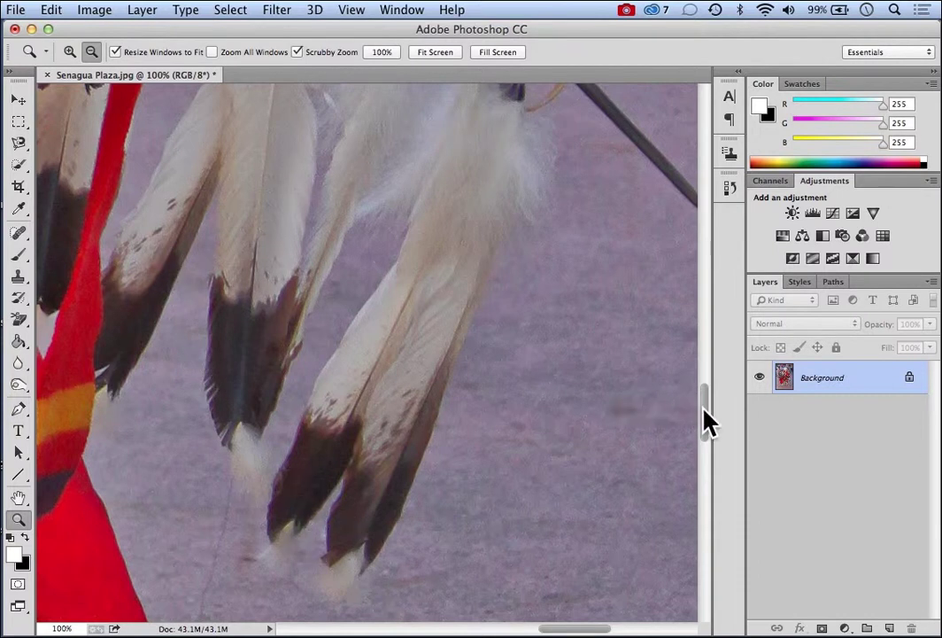
left_click_drag(704, 409, 721, 362)
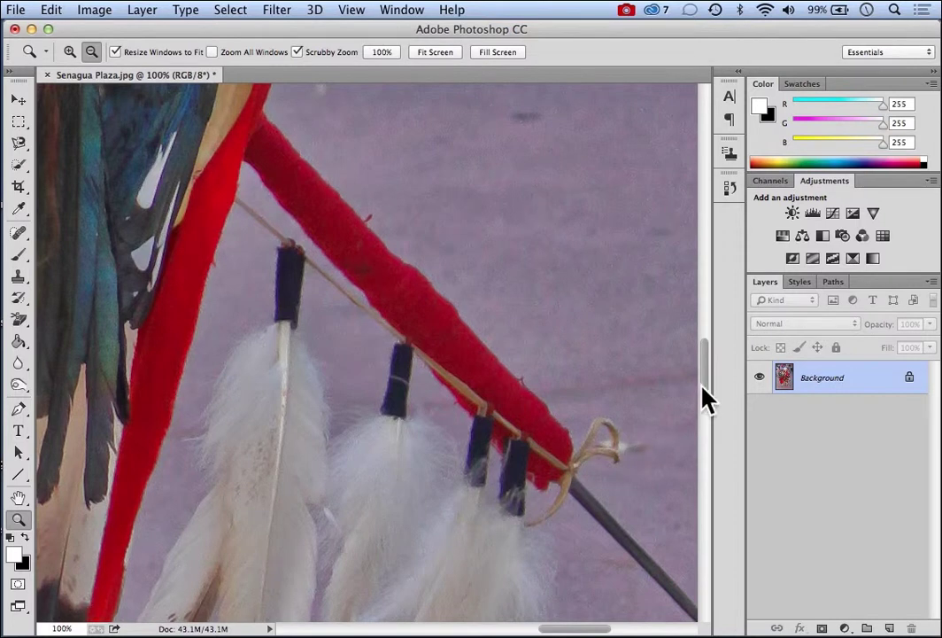
left_click_drag(703, 387, 721, 258)
left_click_drag(565, 631, 501, 632)
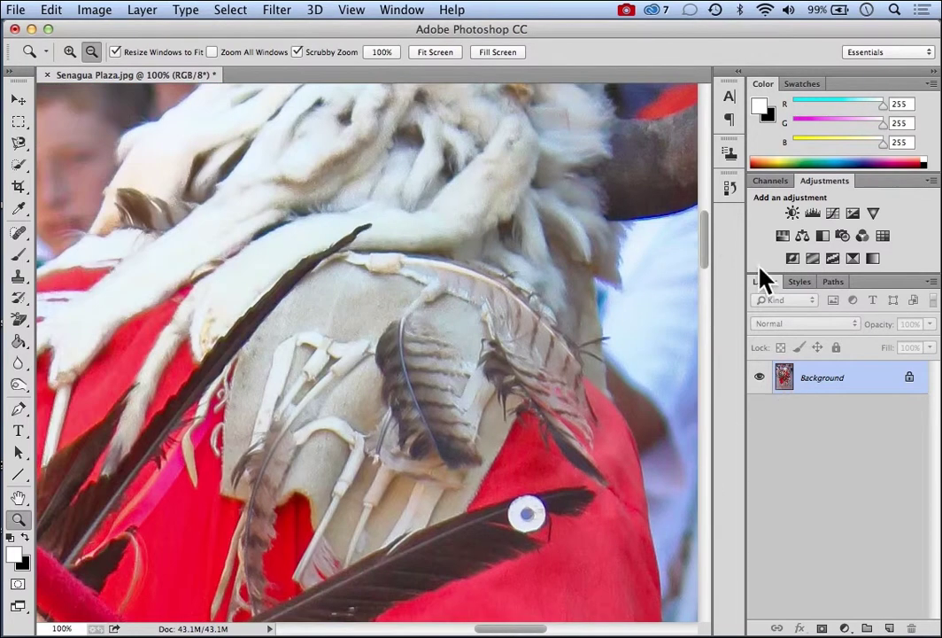
scroll(713, 257, "up", 3)
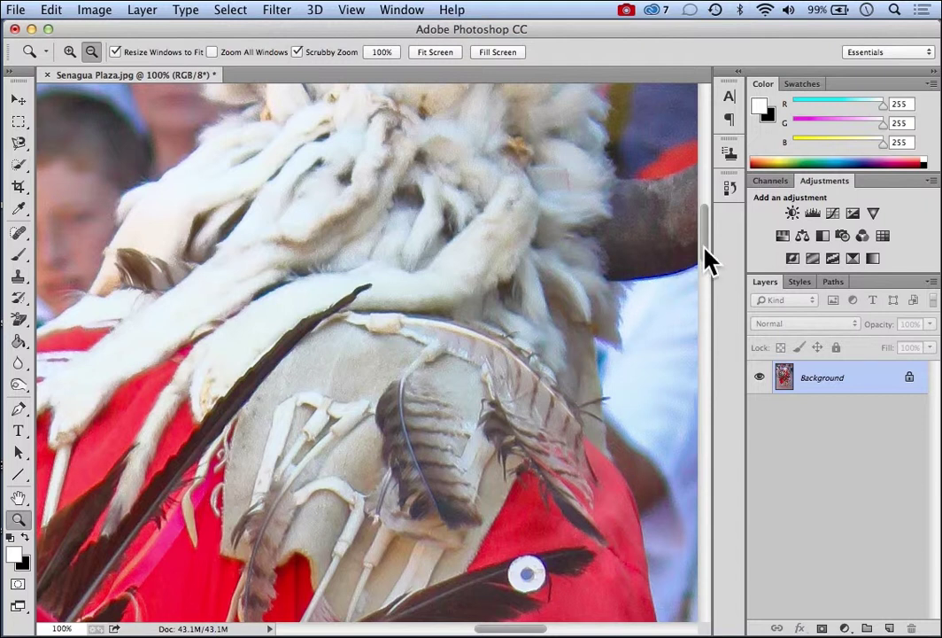
left_click_drag(708, 261, 709, 239)
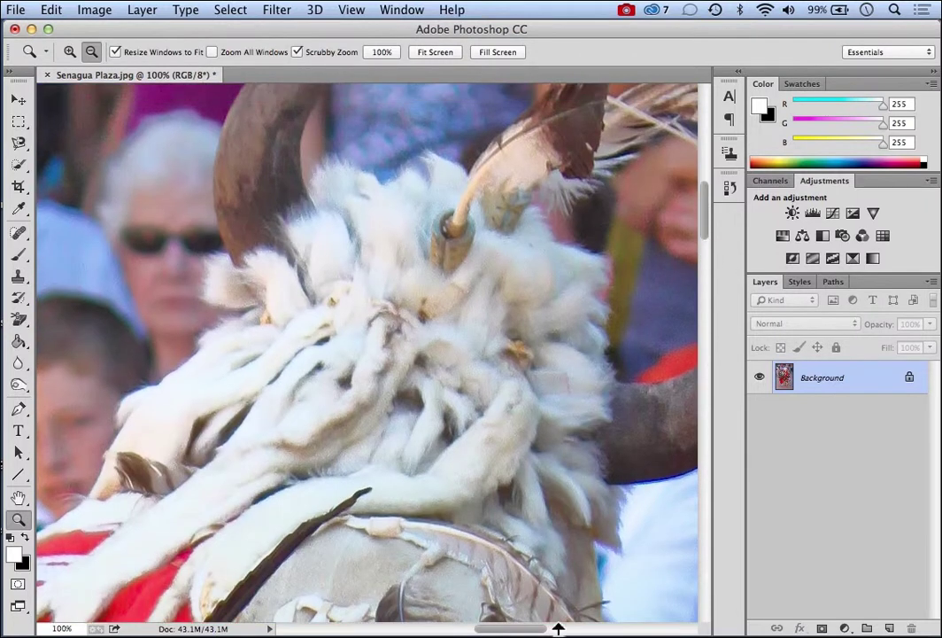
scroll(511, 631, "right", 10)
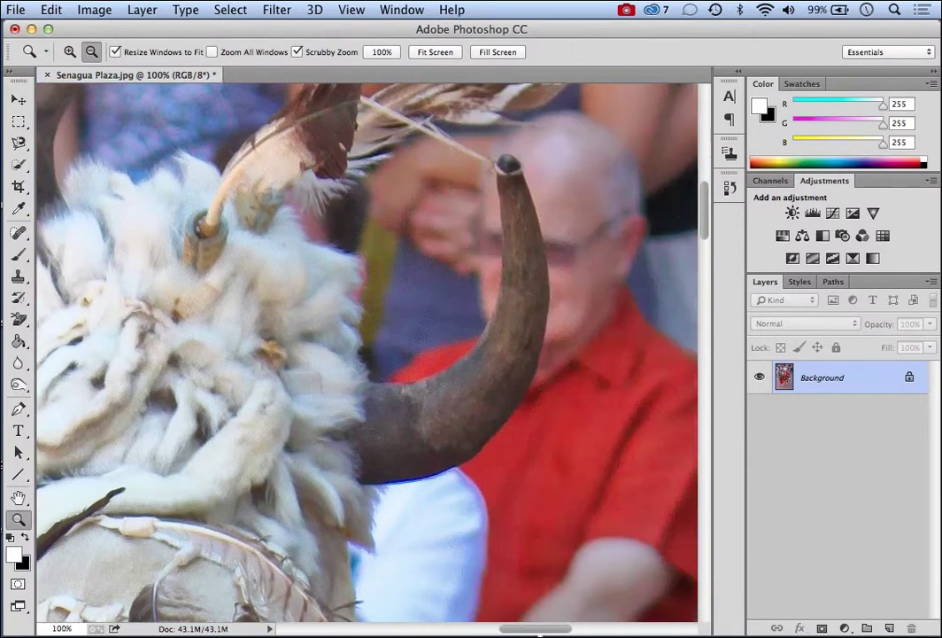
left_click_drag(708, 230, 709, 205)
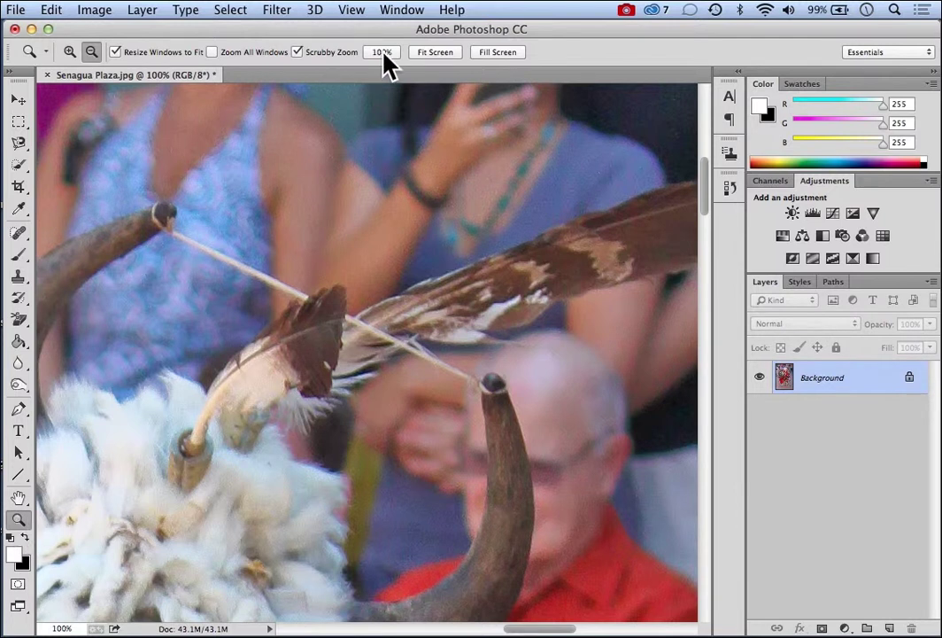
Step: Duplicate the Background layer and hide the original Background layer beneath the copy
left_click(446, 56)
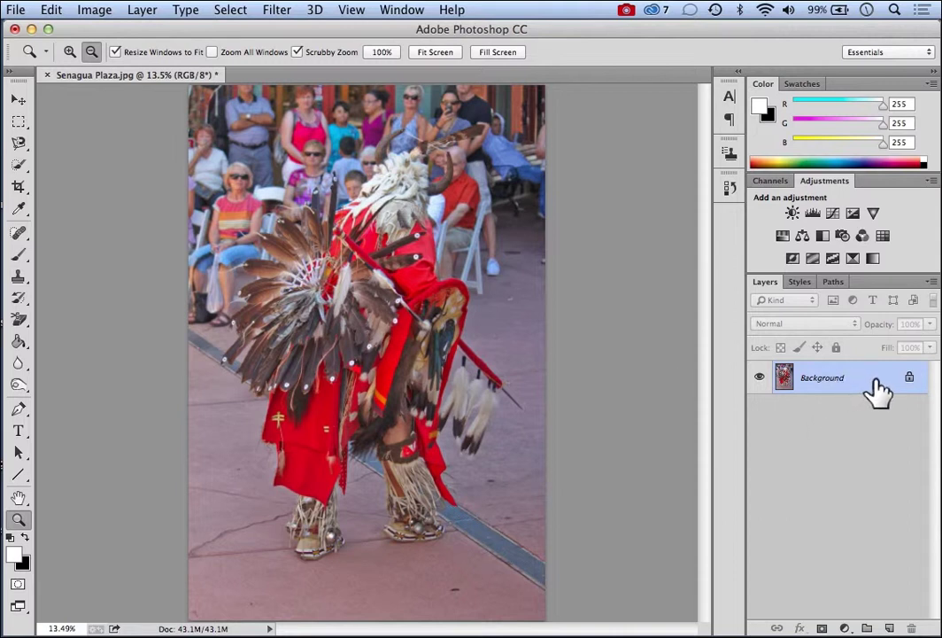
left_click_drag(876, 390, 891, 628)
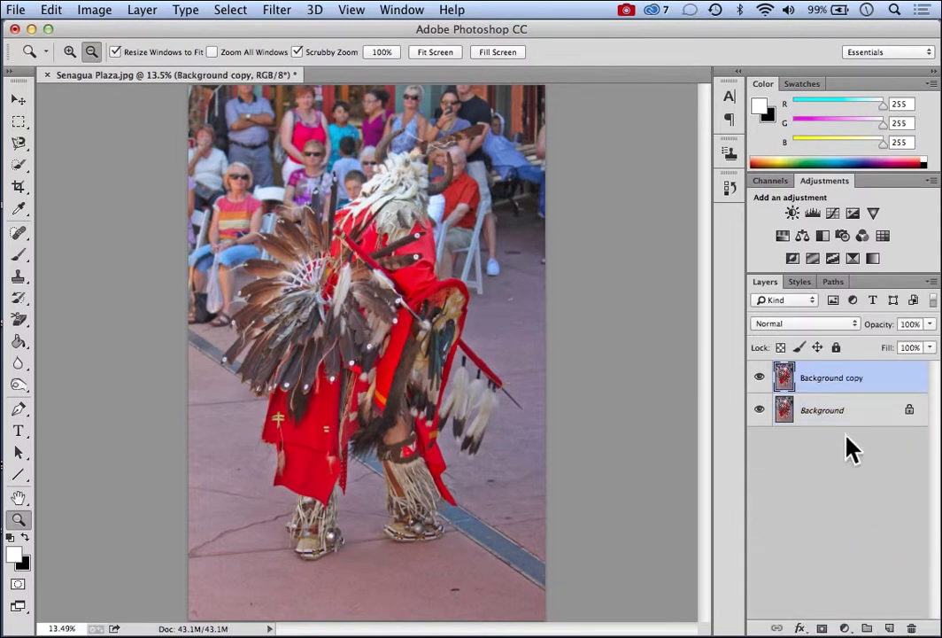
left_click(759, 410)
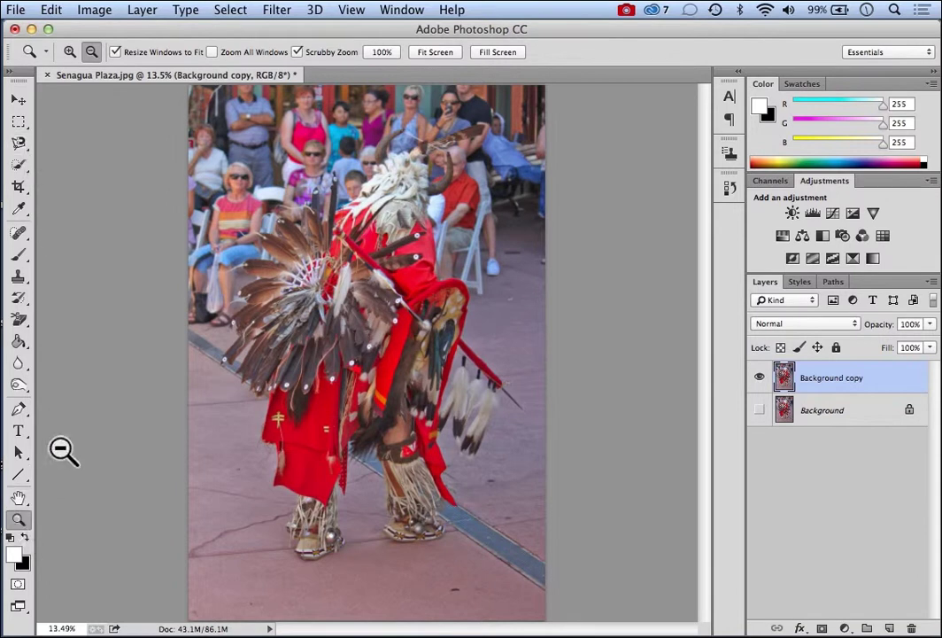
Step: At 50% zoom, trace a Magnetic Lasso selection around the dancer's white fur headdress, both horns and the head feather
left_click(69, 51)
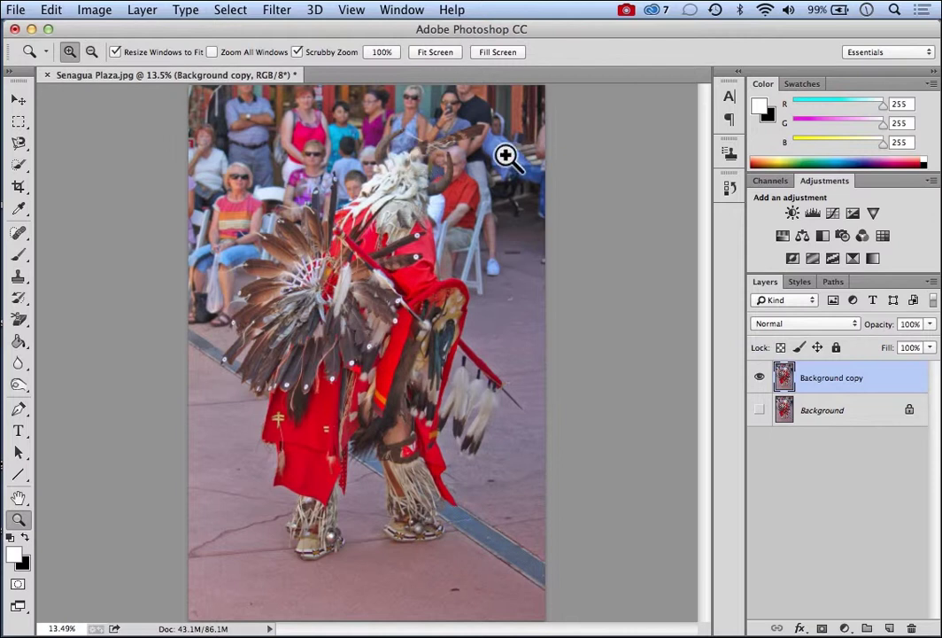
left_click(407, 179)
left_click(433, 147)
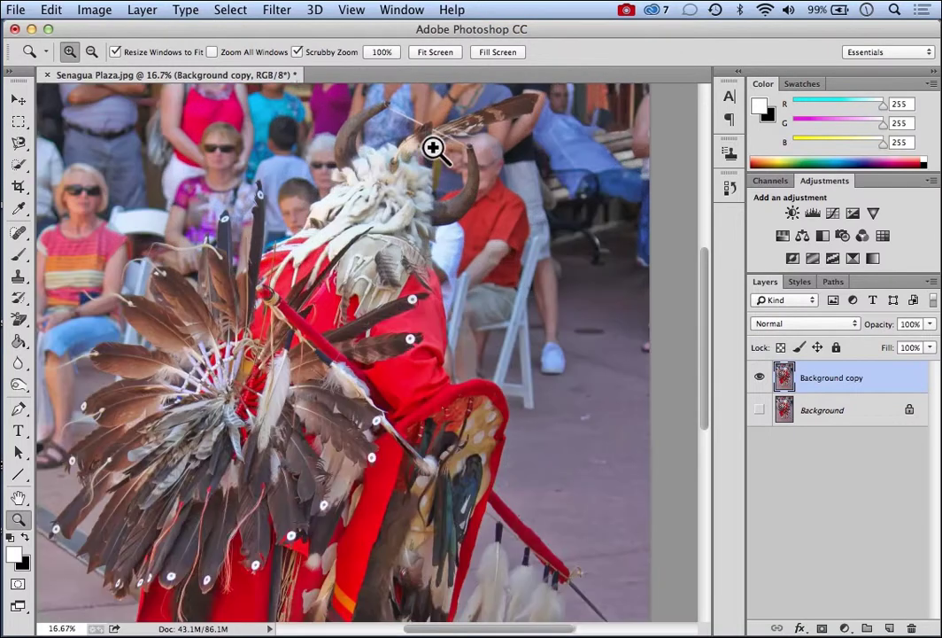
left_click(433, 147)
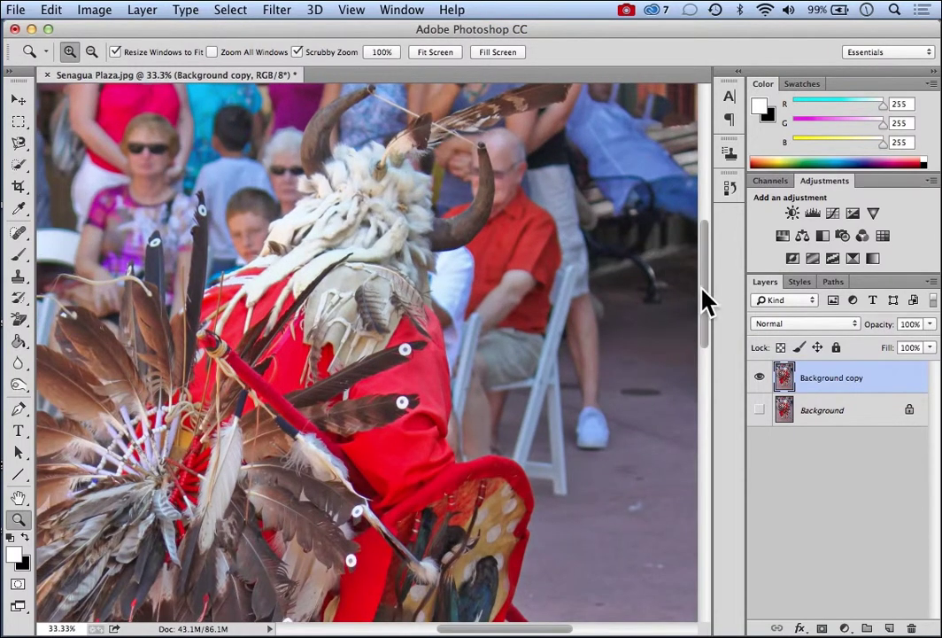
scroll(704, 301, "up", 2)
scroll(708, 292, "up", 2)
left_click(383, 304)
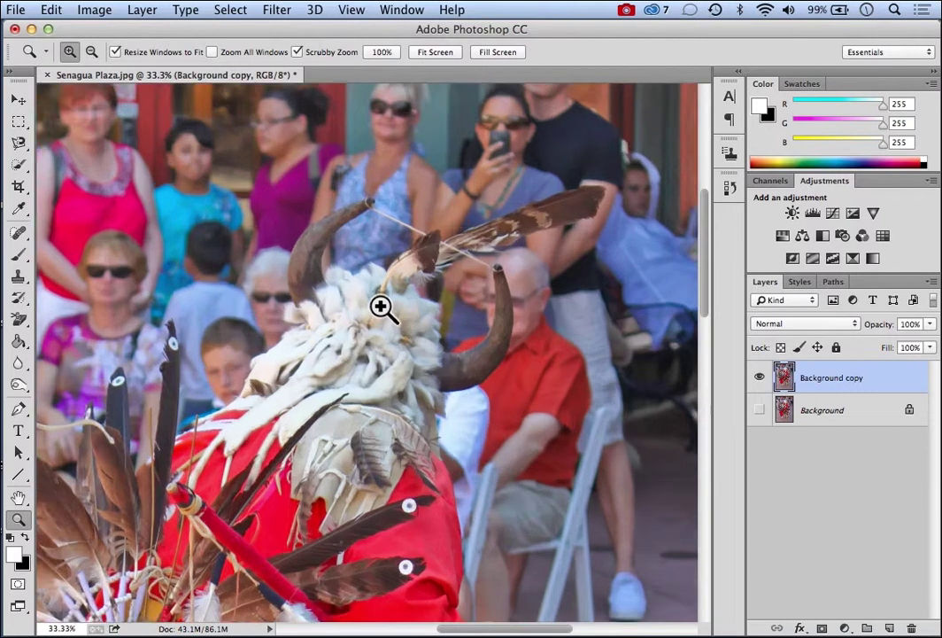
scroll(704, 292, "up", 2)
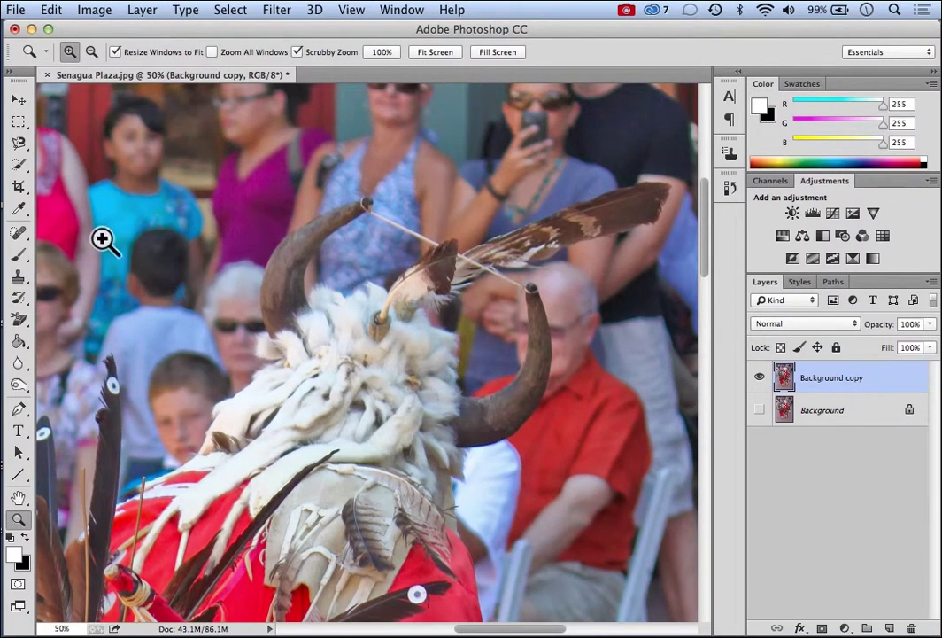
left_click(20, 144)
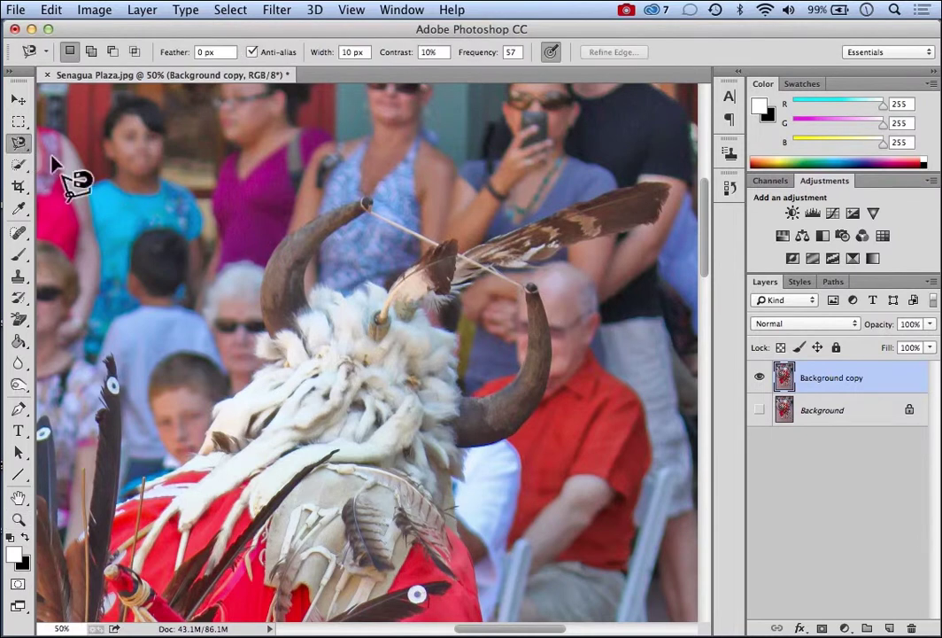
left_click(670, 184)
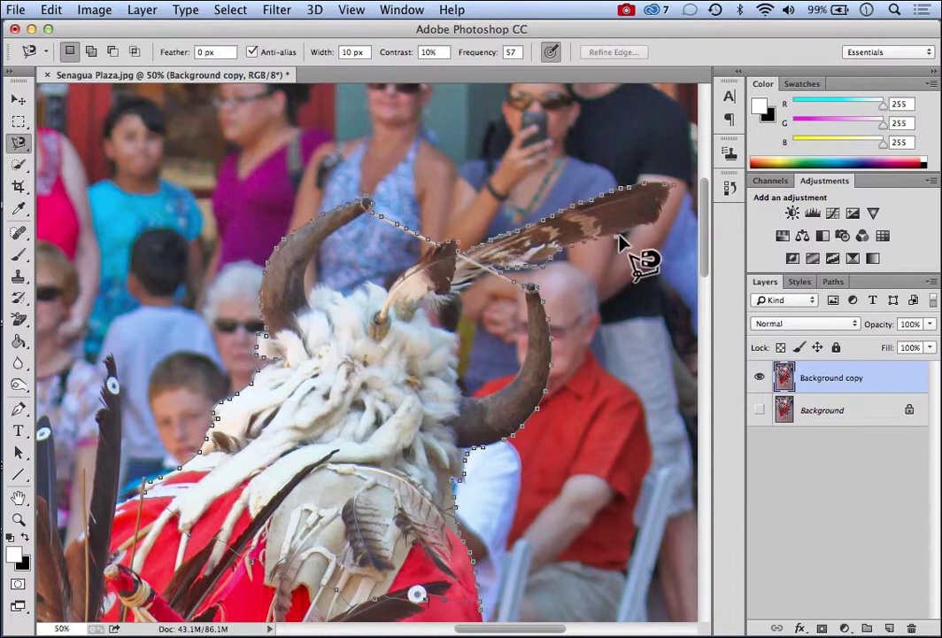
double_click(676, 194)
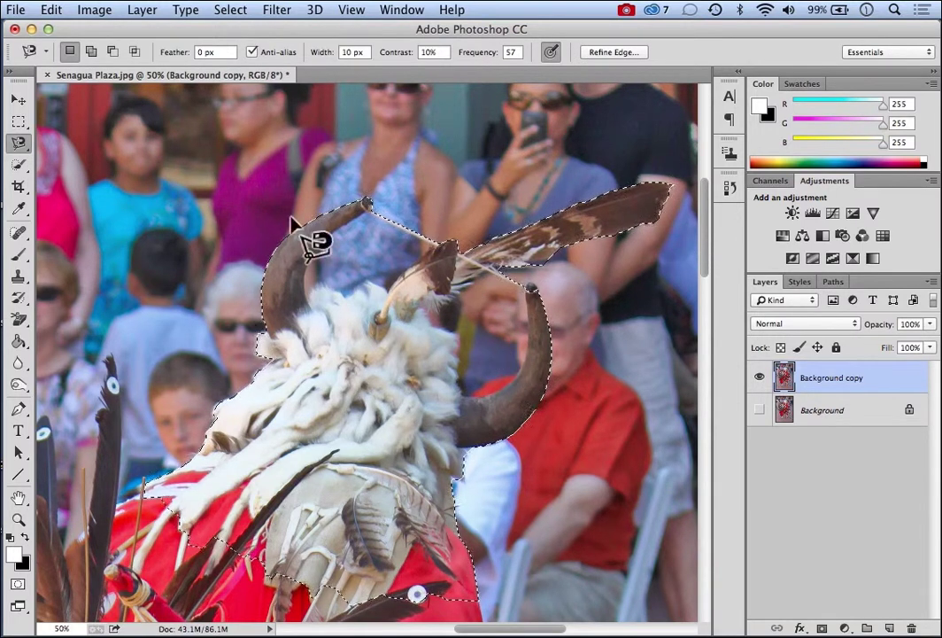
Step: Subtract the background between the horns and inside the right horn's curve from the selection using the Quick Selection tool
mouse_move(20, 168)
left_mouse_down()
mouse_move(22, 177)
mouse_move(68, 172)
mouse_move(40, 164)
left_mouse_up()
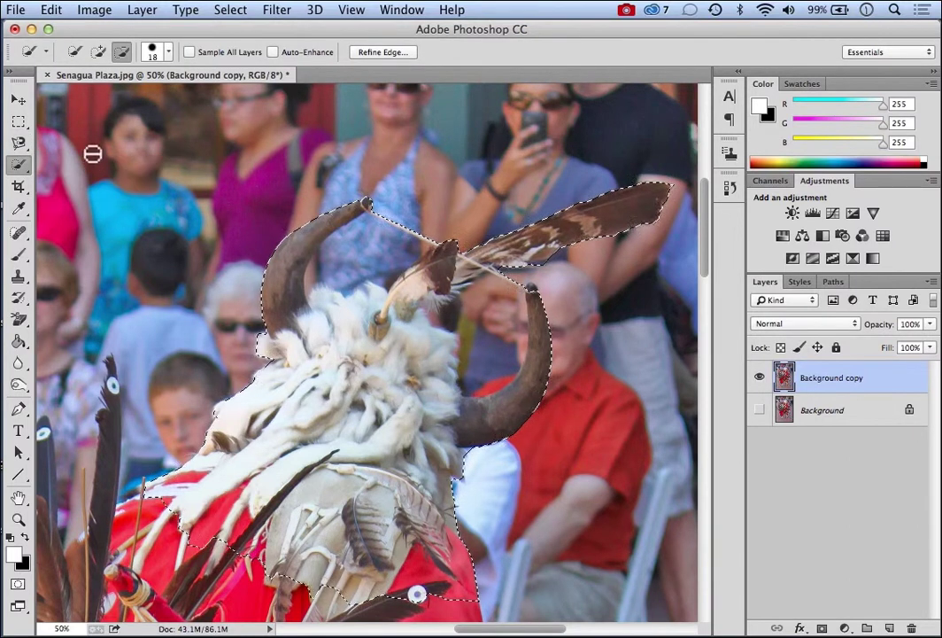
left_click(123, 53)
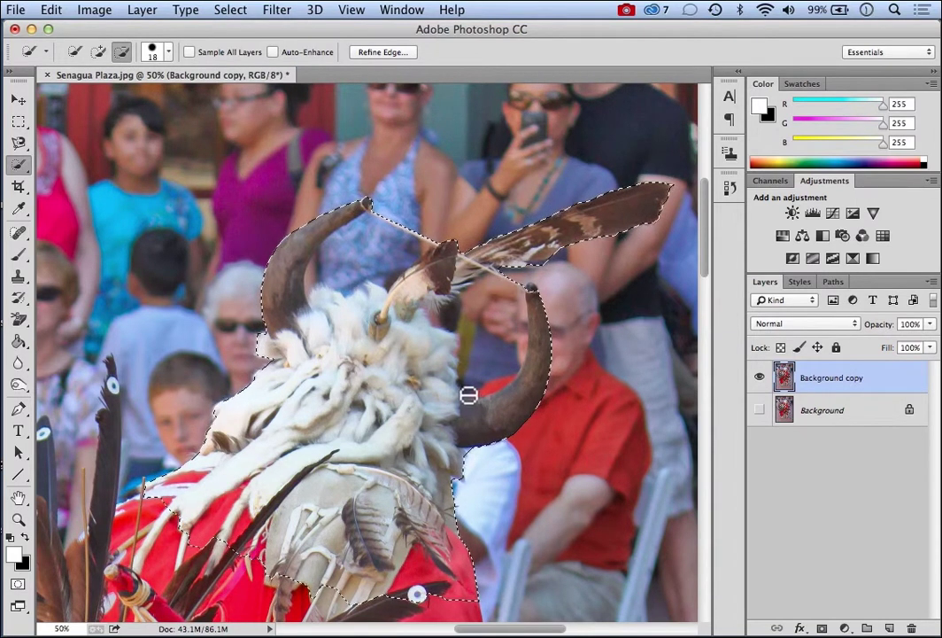
mouse_move(481, 383)
left_mouse_down()
mouse_move(500, 347)
mouse_move(498, 304)
left_mouse_up()
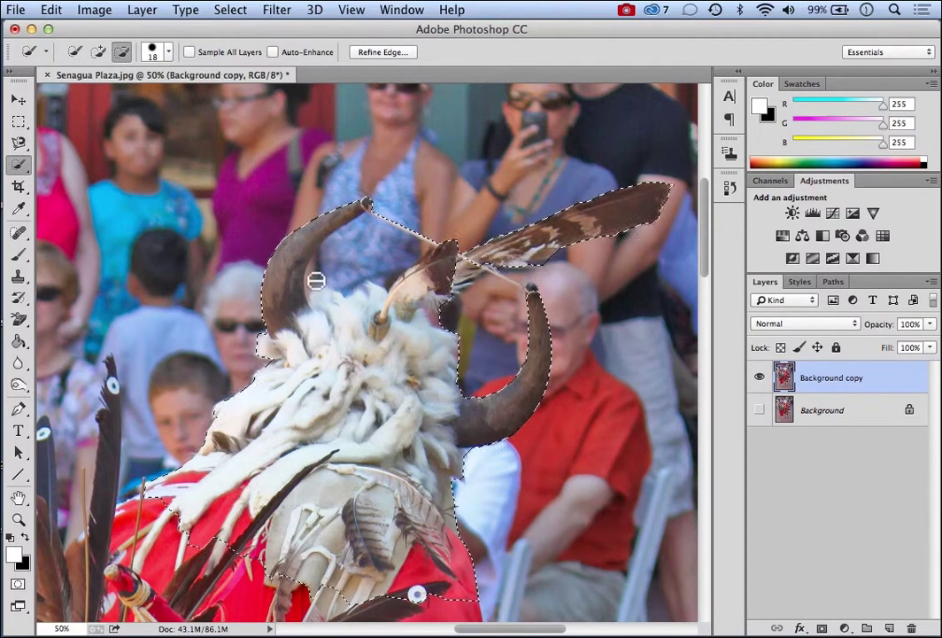
left_click_drag(310, 284, 340, 254)
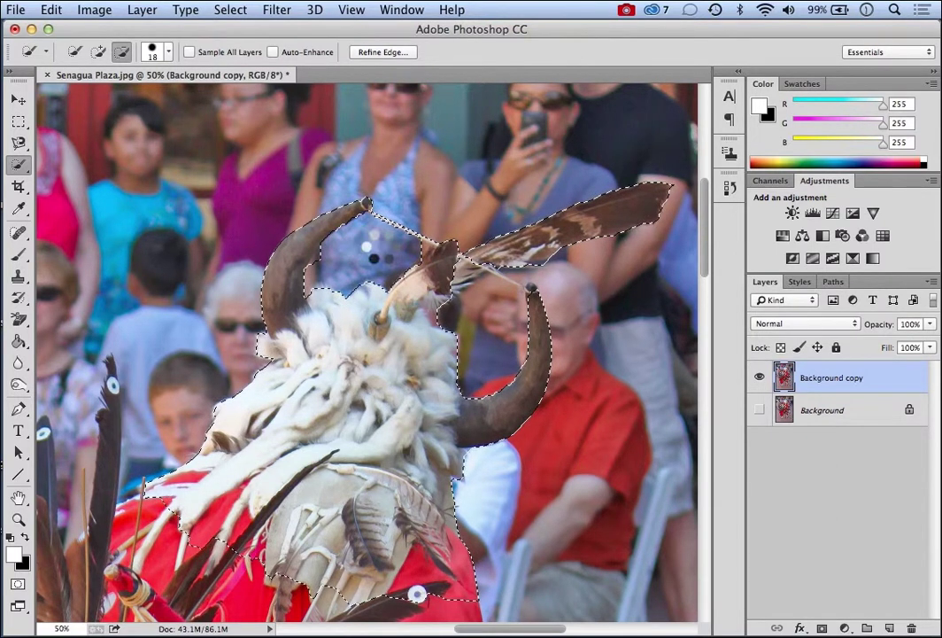
left_click_drag(419, 249, 368, 266)
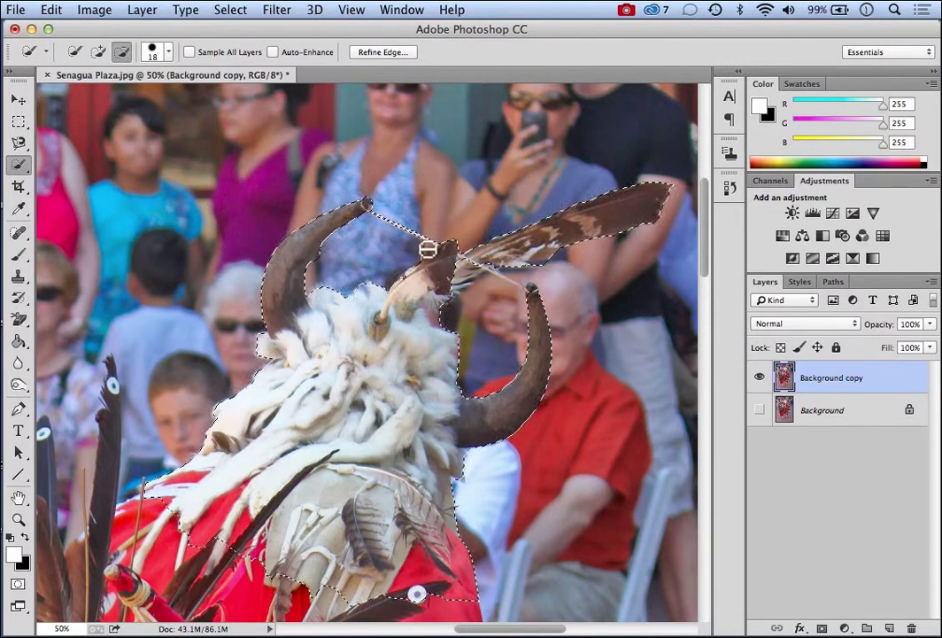
left_click_drag(422, 246, 422, 276)
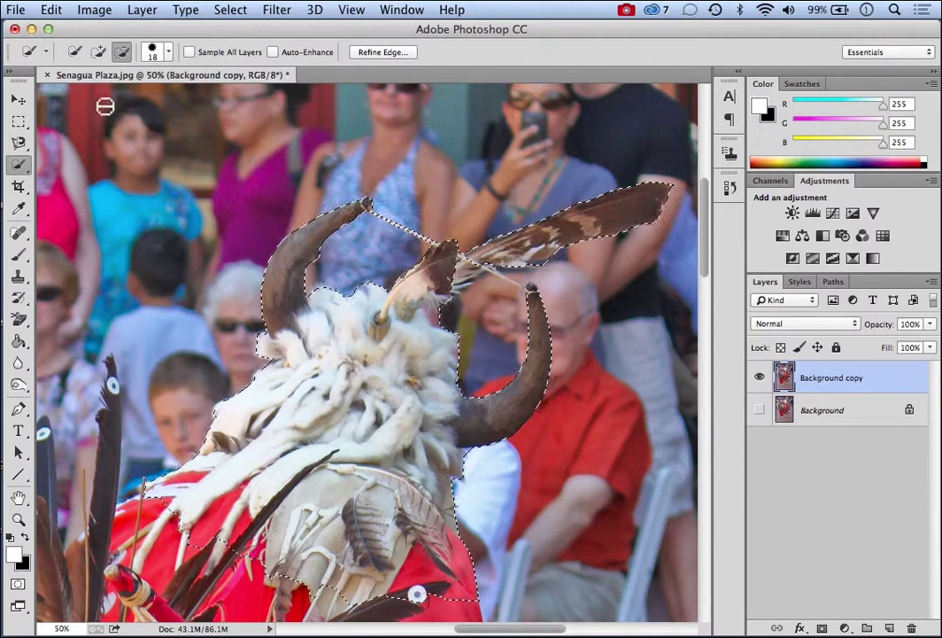
left_click(97, 50)
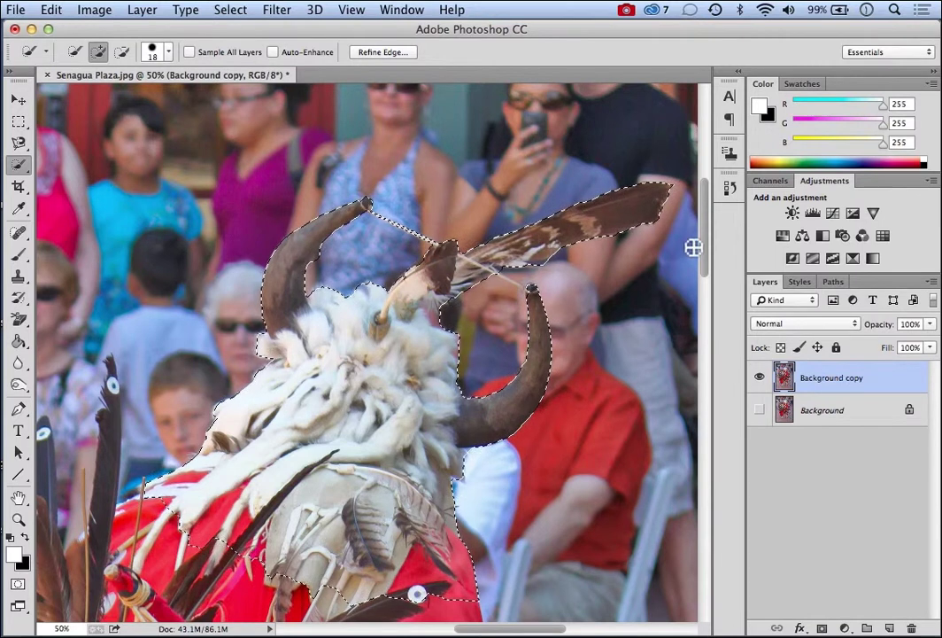
Step: At 25% zoom, add the dancer's red-draped back and the inner part of the feather bustle to the selection with the Magnetic Lasso
left_click_drag(704, 252, 702, 284)
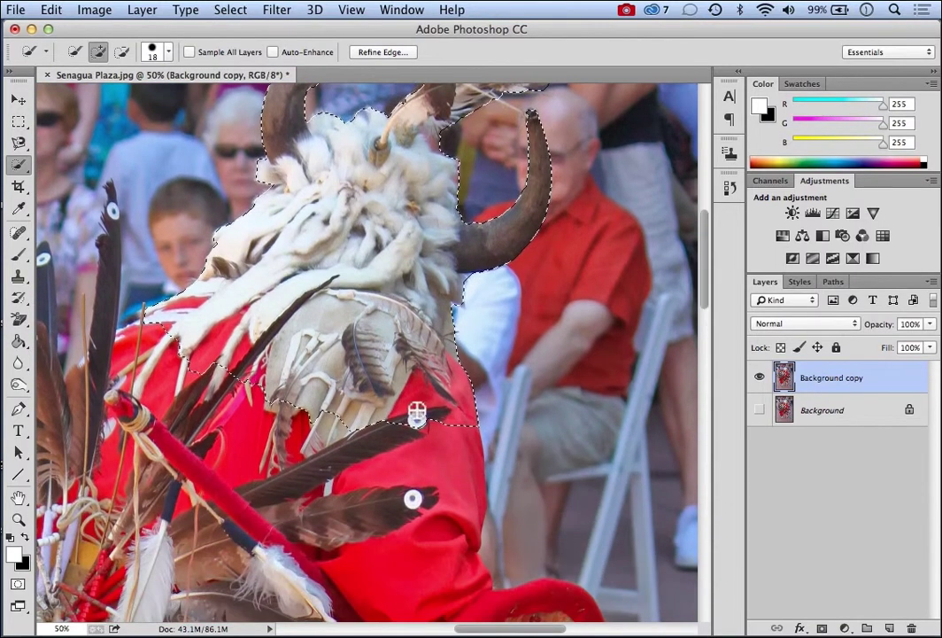
left_click(19, 521)
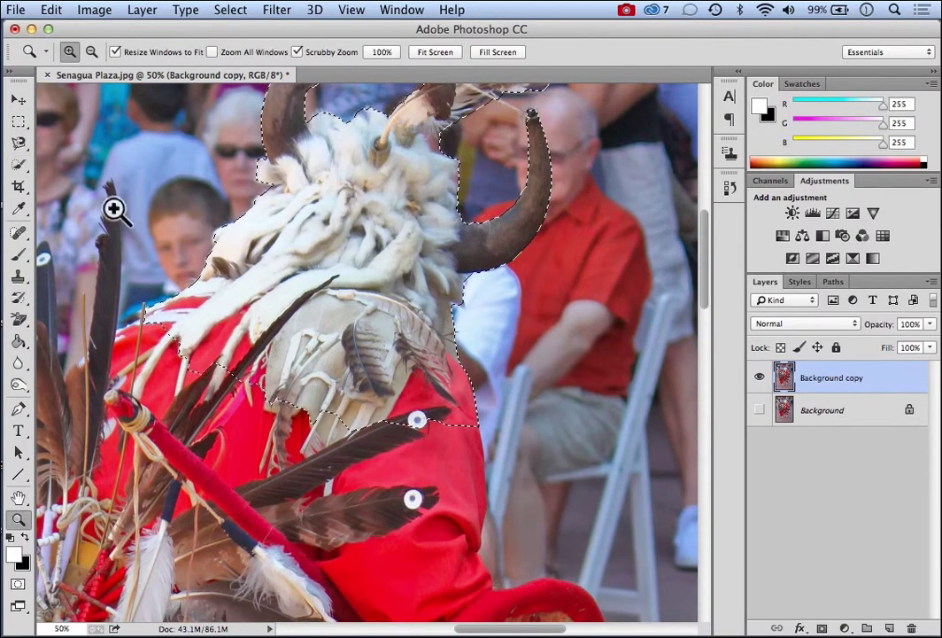
left_click(91, 52)
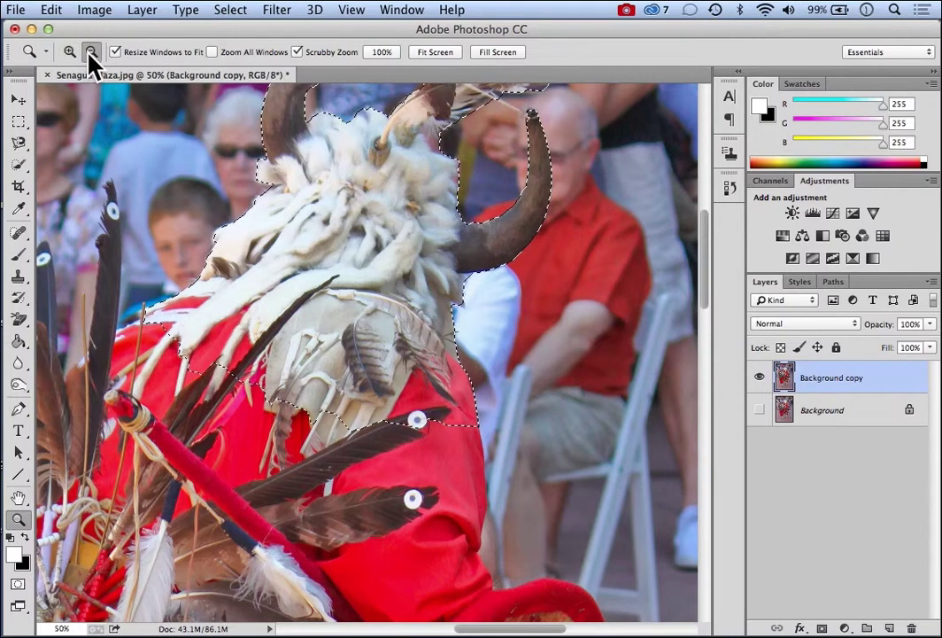
left_click(290, 375)
left_click(289, 374)
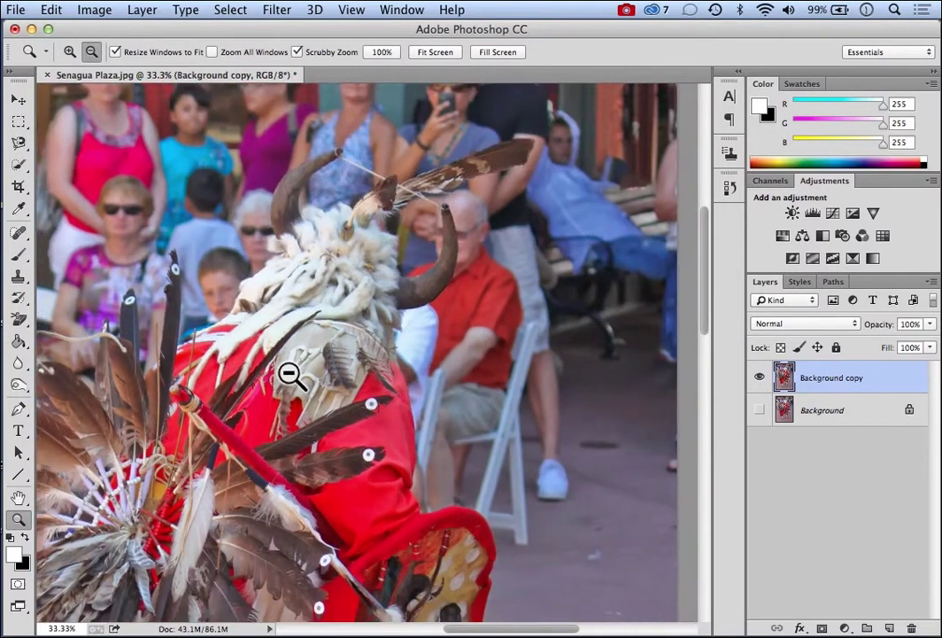
left_click(290, 375)
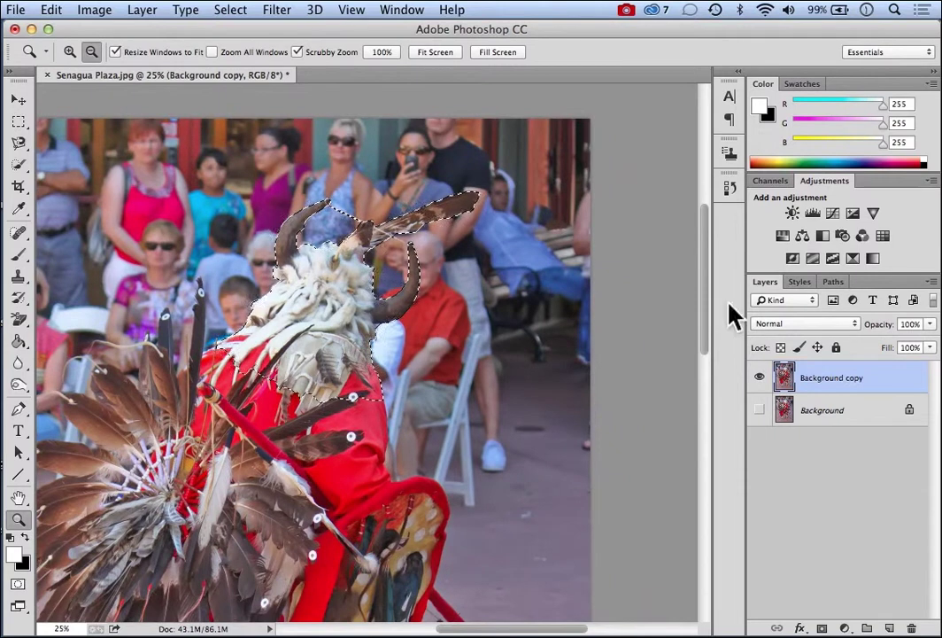
left_click_drag(711, 324, 709, 341)
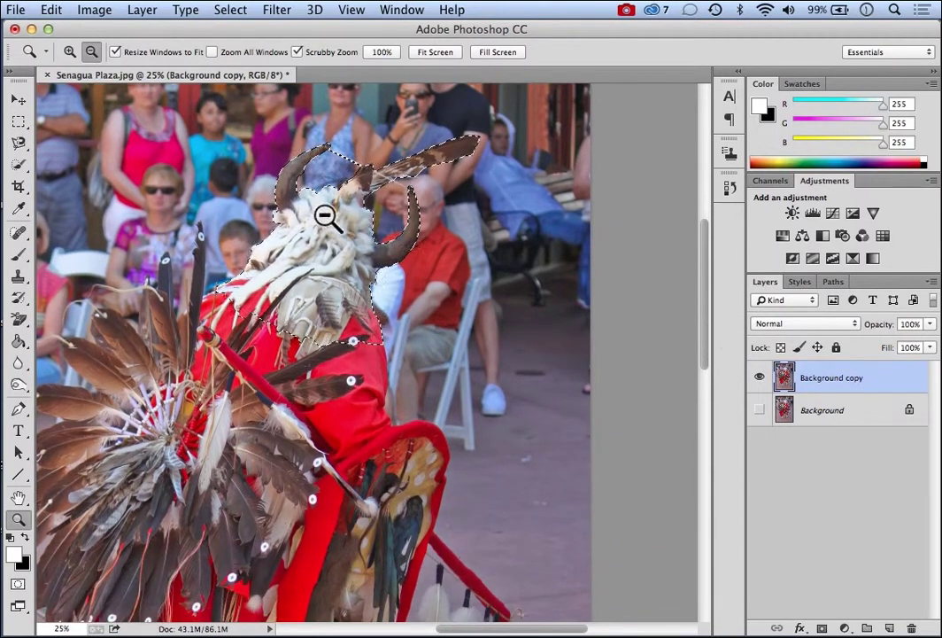
left_click(19, 144)
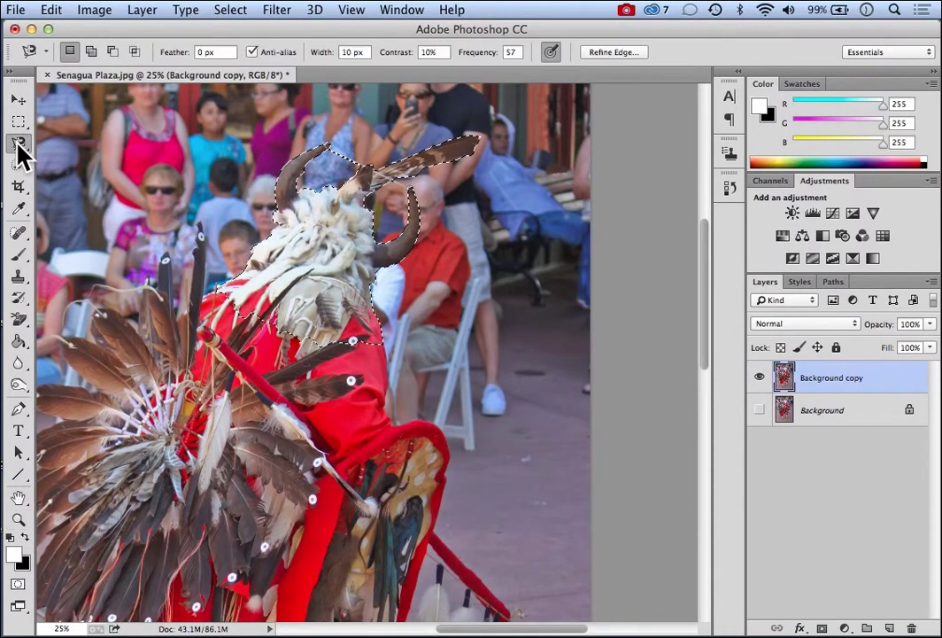
left_click(93, 55)
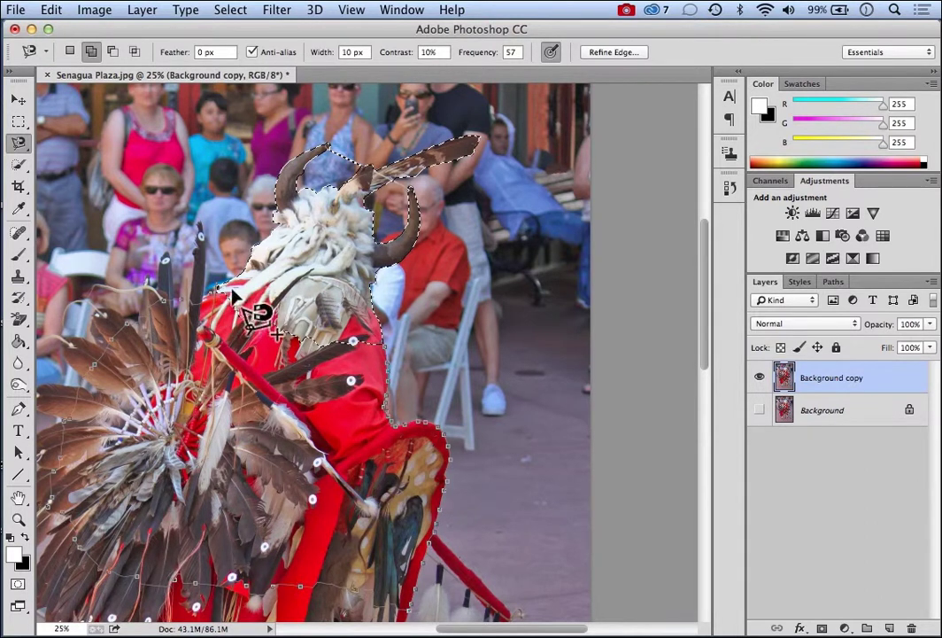
double_click(405, 368)
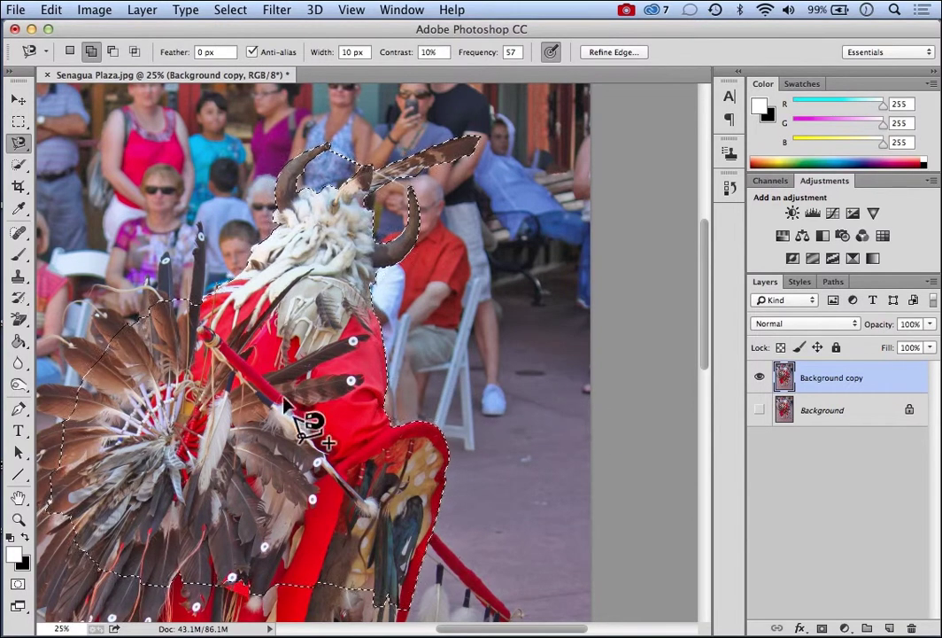
Step: Extend the selection over the bustle's outer and upright feathers with the Quick Selection tool and subtract the background spill around them
left_click_drag(439, 629, 391, 628)
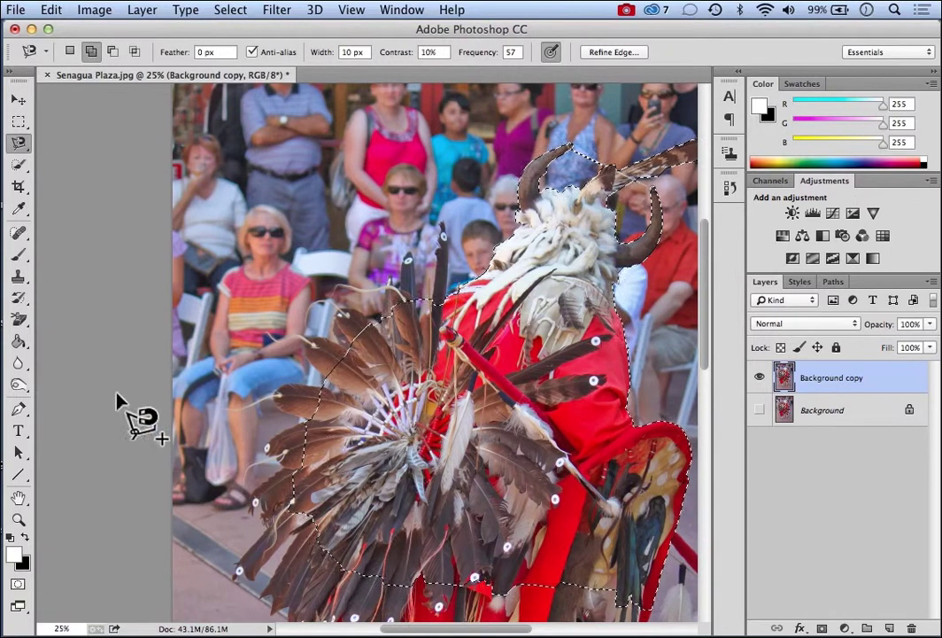
left_click_drag(18, 165, 53, 170)
left_click(53, 170)
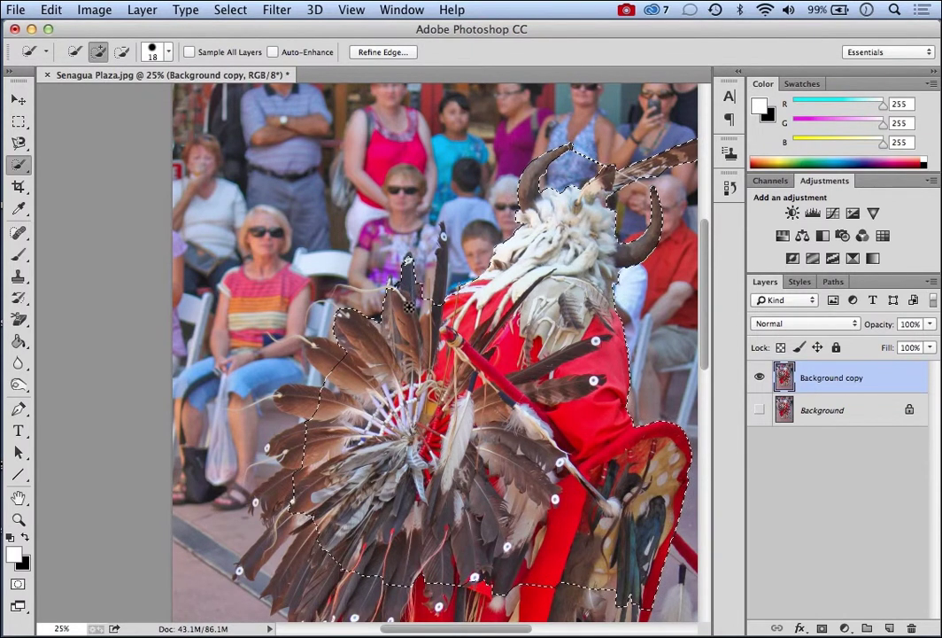
left_click_drag(441, 229, 442, 286)
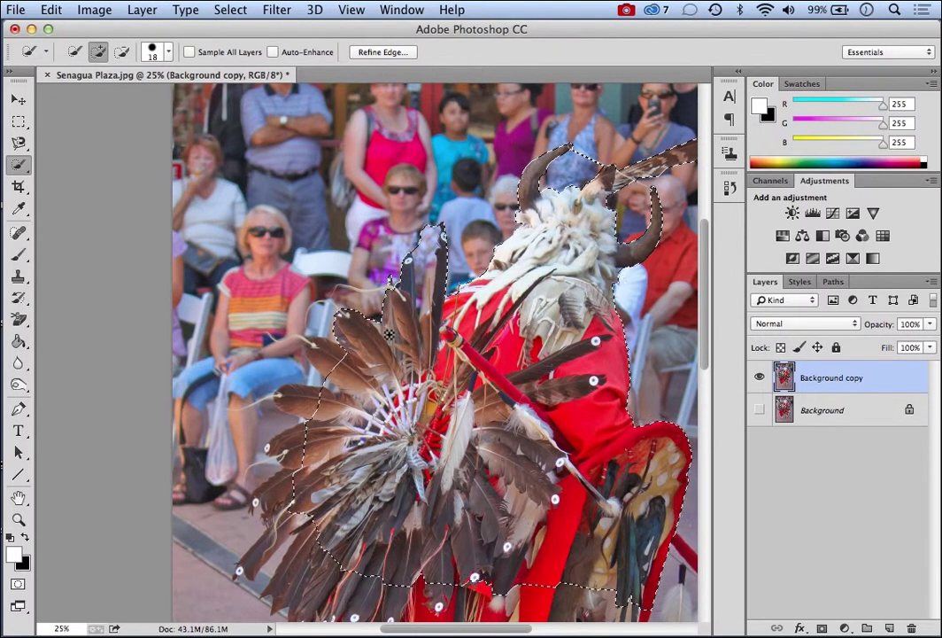
left_click_drag(364, 353, 337, 363)
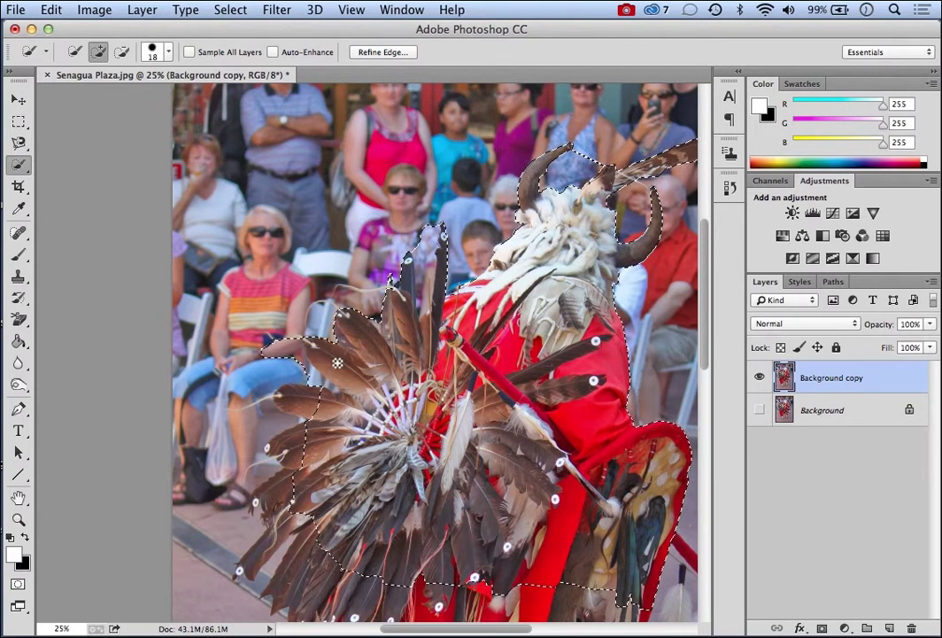
mouse_move(278, 397)
left_mouse_down()
mouse_move(321, 396)
mouse_move(317, 433)
mouse_move(309, 433)
mouse_move(316, 445)
mouse_move(281, 453)
left_mouse_up()
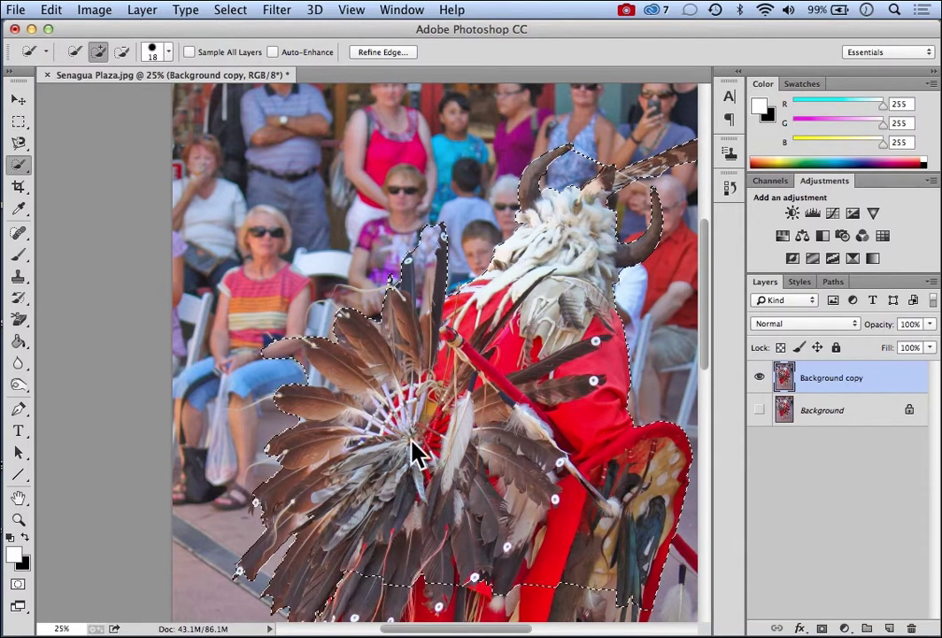
left_click(121, 52)
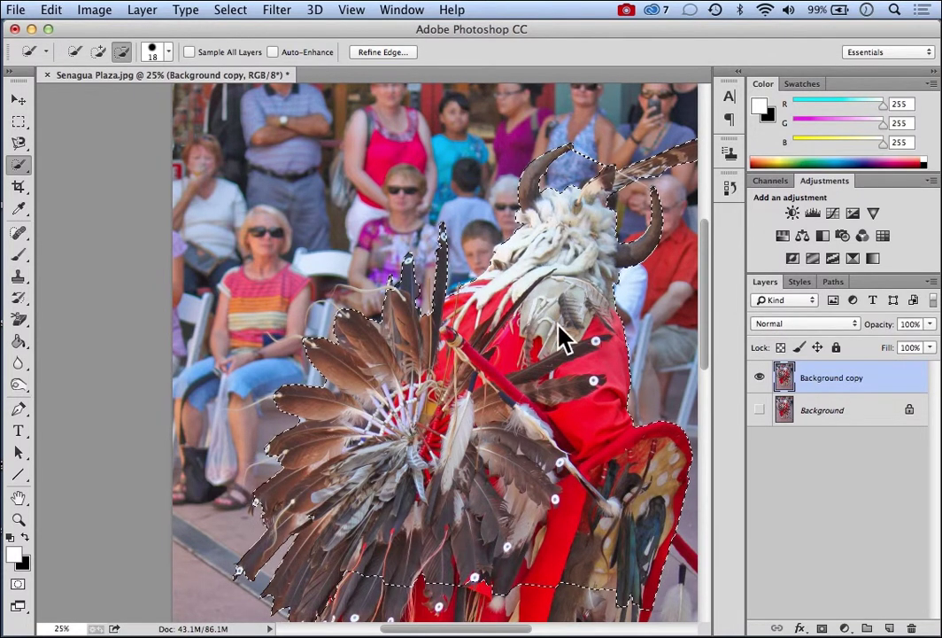
Step: Add the dancer's red skirt panels, fringed legs and moccasins to the selection with a 33 px Quick Selection brush
left_click_drag(708, 319, 706, 422)
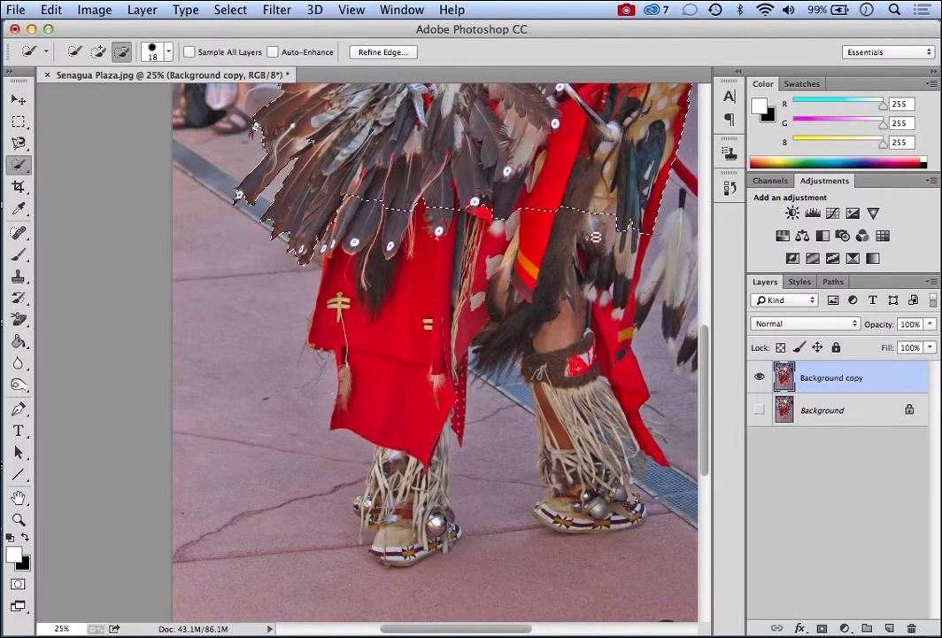
left_click(98, 51)
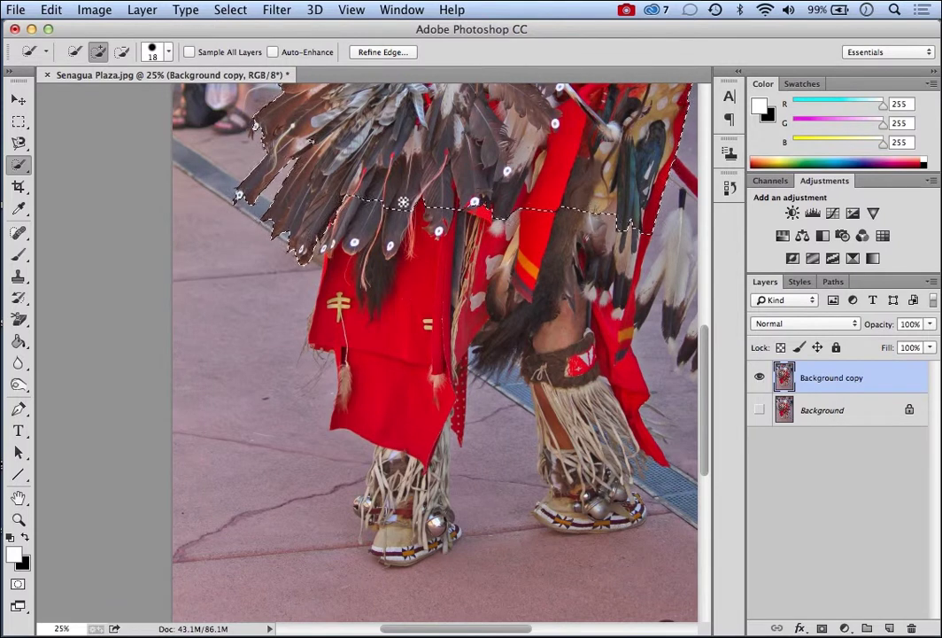
left_click(168, 51)
left_click(103, 99)
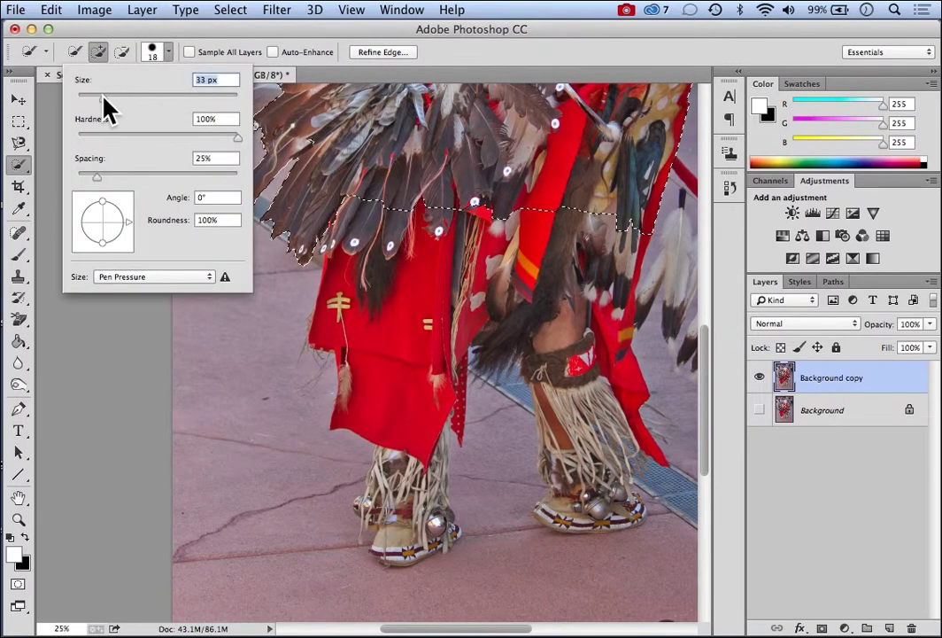
left_click(437, 205)
left_click_drag(431, 231, 393, 537)
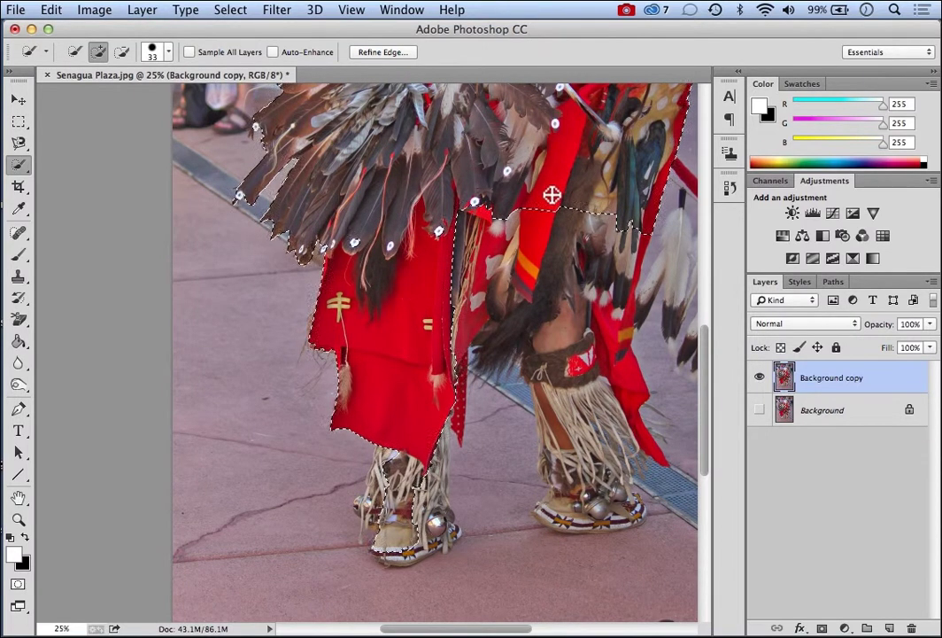
mouse_move(552, 195)
left_mouse_down()
mouse_move(588, 512)
mouse_move(585, 426)
mouse_move(572, 428)
mouse_move(578, 415)
mouse_move(600, 425)
mouse_move(578, 437)
mouse_move(584, 407)
mouse_move(600, 404)
mouse_move(600, 428)
mouse_move(608, 402)
mouse_move(603, 257)
mouse_move(612, 240)
mouse_move(642, 226)
mouse_move(622, 347)
mouse_move(623, 406)
mouse_move(613, 391)
mouse_move(563, 436)
mouse_move(547, 418)
mouse_move(544, 519)
mouse_move(582, 526)
left_mouse_up()
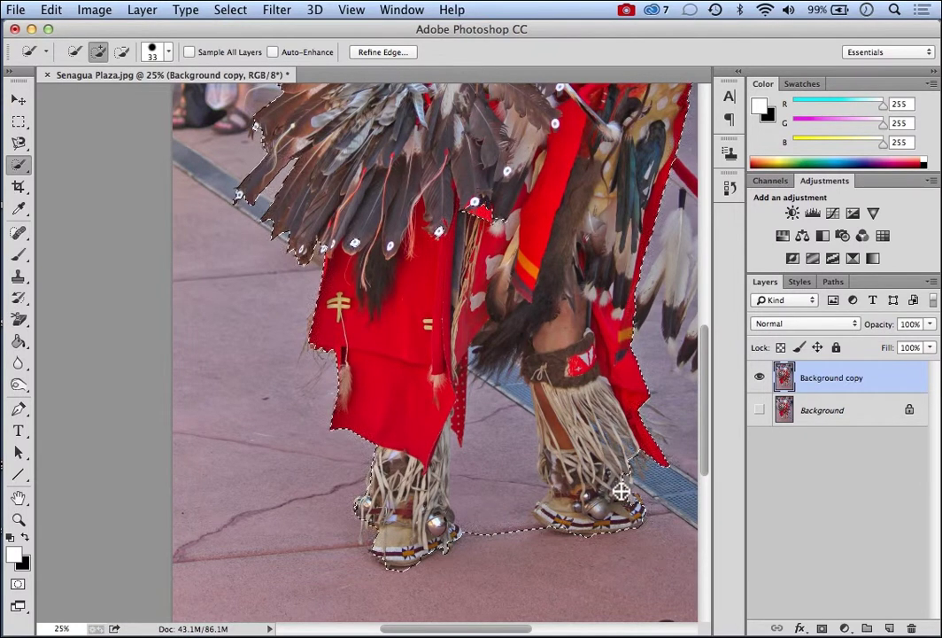
Step: Subtract the pavement between the dancer's two legs from the selection with the Quick Selection tool
left_click(119, 51)
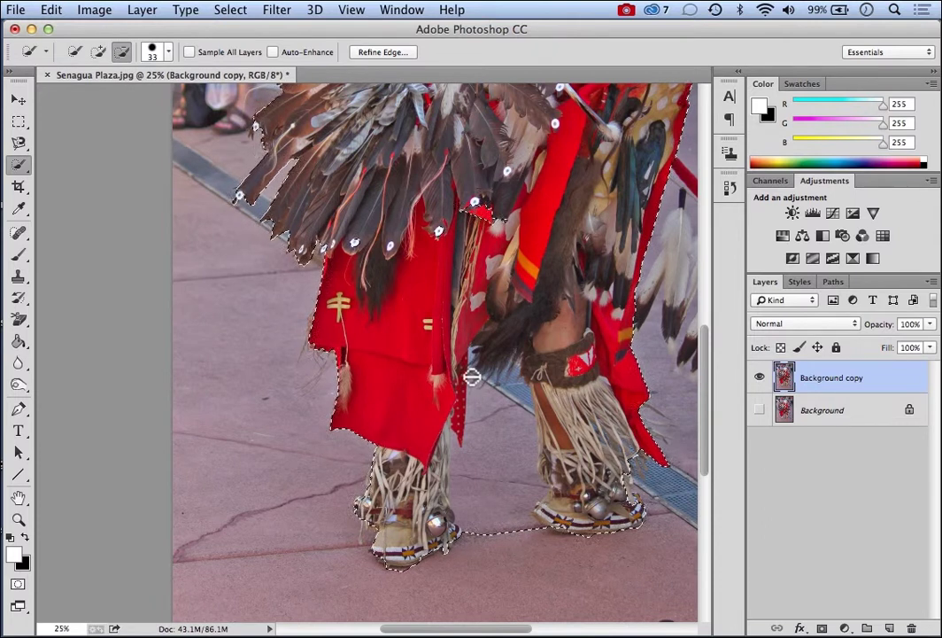
mouse_move(470, 378)
left_mouse_down()
mouse_move(530, 394)
mouse_move(528, 517)
left_mouse_up()
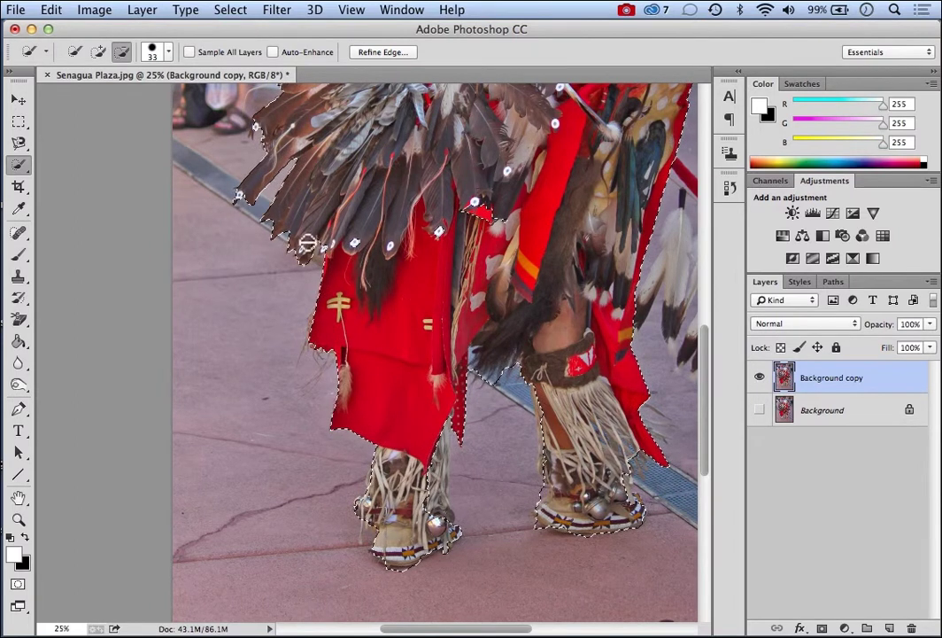
left_click(98, 51)
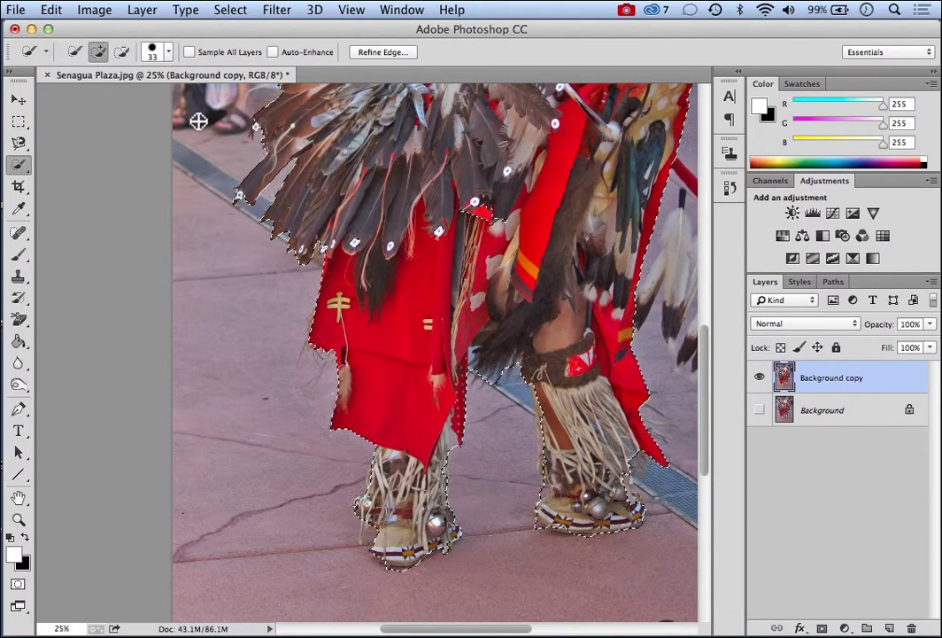
left_click(122, 51)
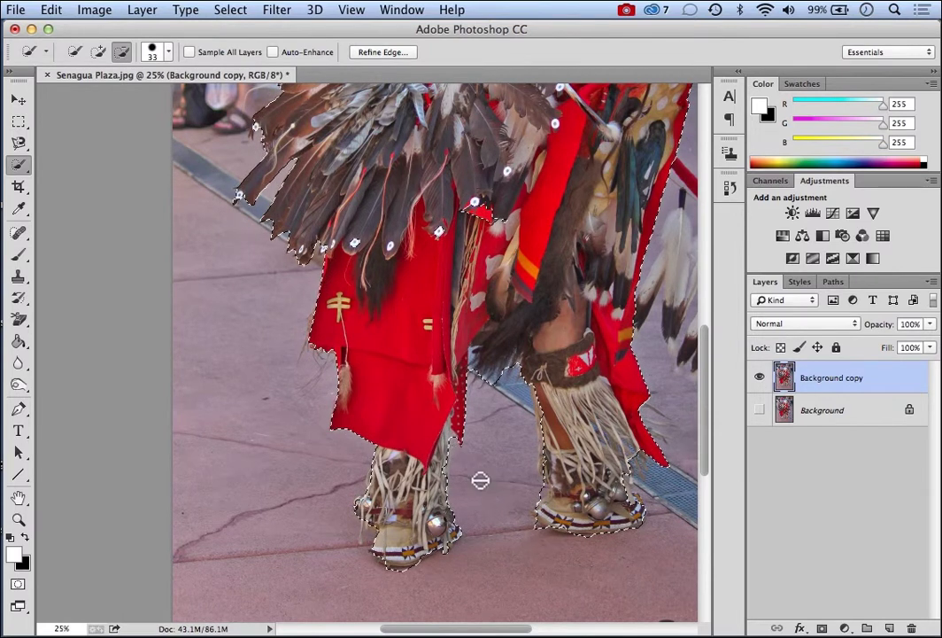
left_click_drag(452, 435, 505, 496)
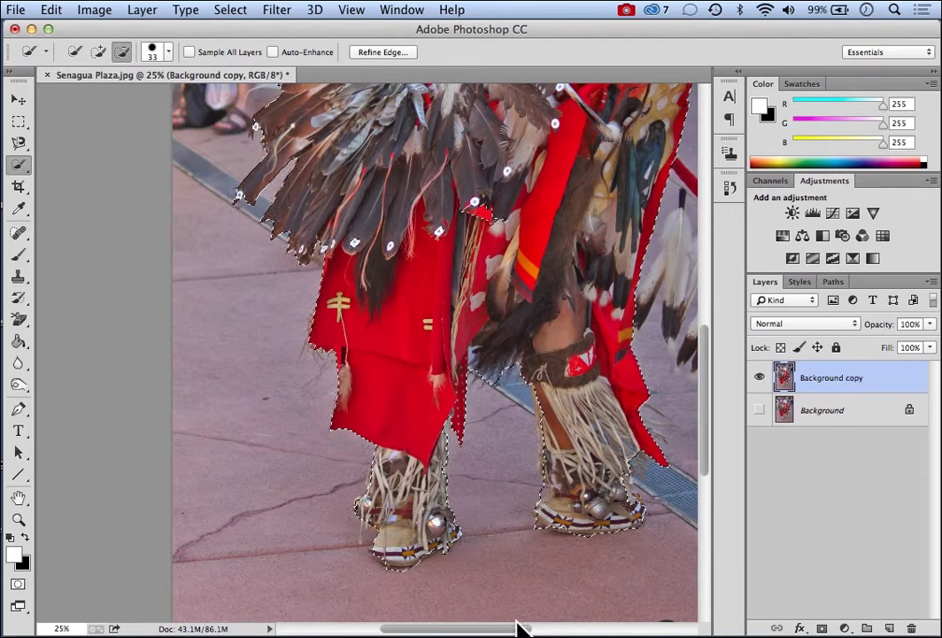
Step: Add the red staff and its hanging black-and-white feathers to the selection with the Magnetic Lasso
left_click_drag(517, 627, 584, 629)
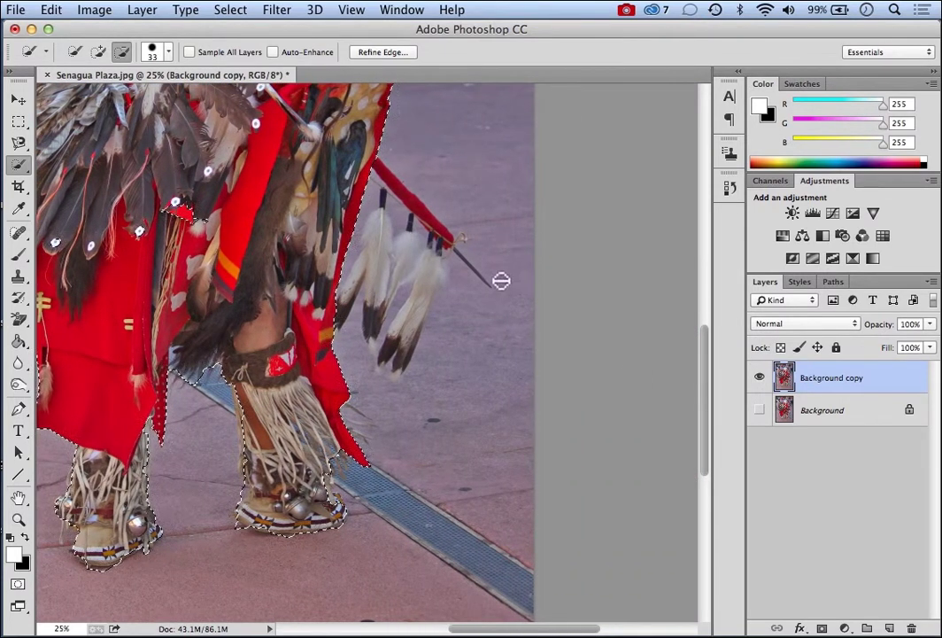
left_click(18, 142)
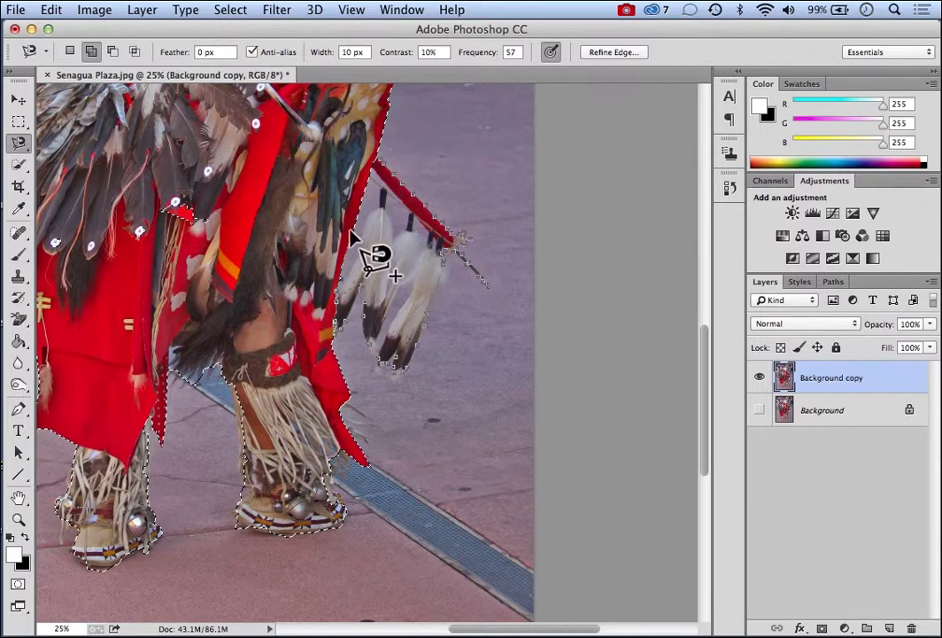
double_click(385, 168)
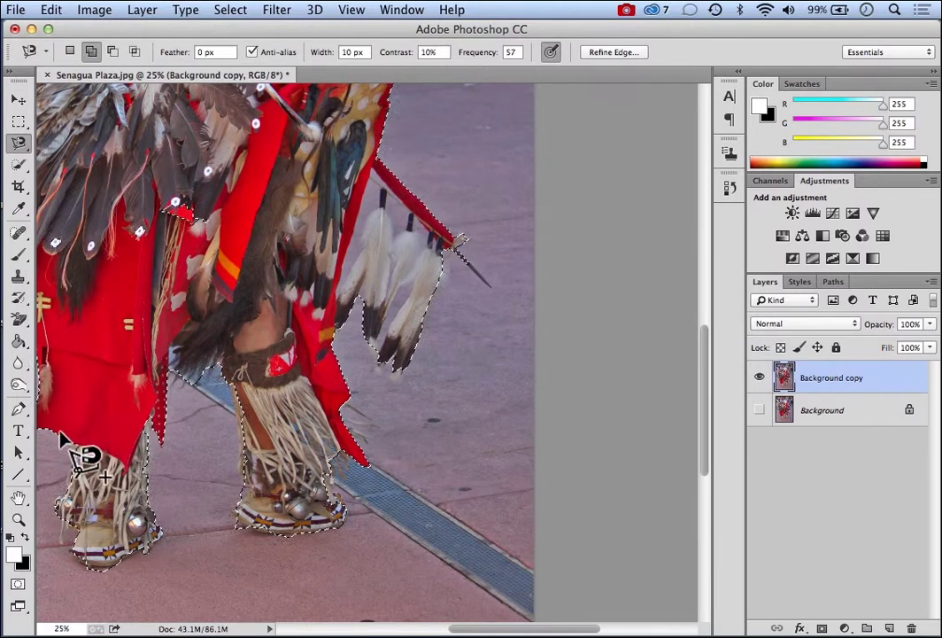
Step: At 50% zoom, subtract the pavement between the lower ends of the staff's hanging feathers with the Quick Selection tool
left_click(17, 520)
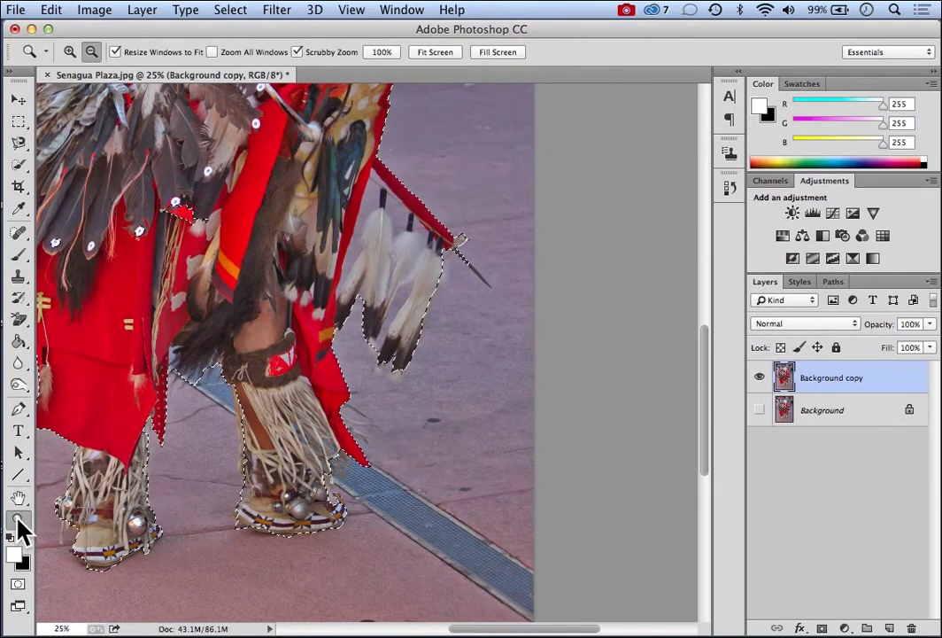
left_click(69, 52)
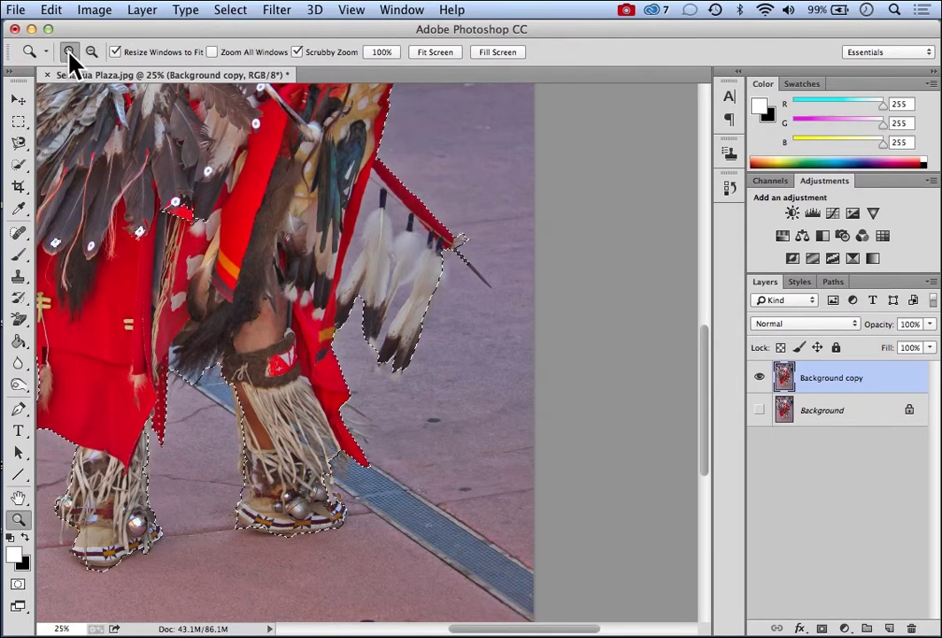
left_click_drag(402, 263, 402, 263)
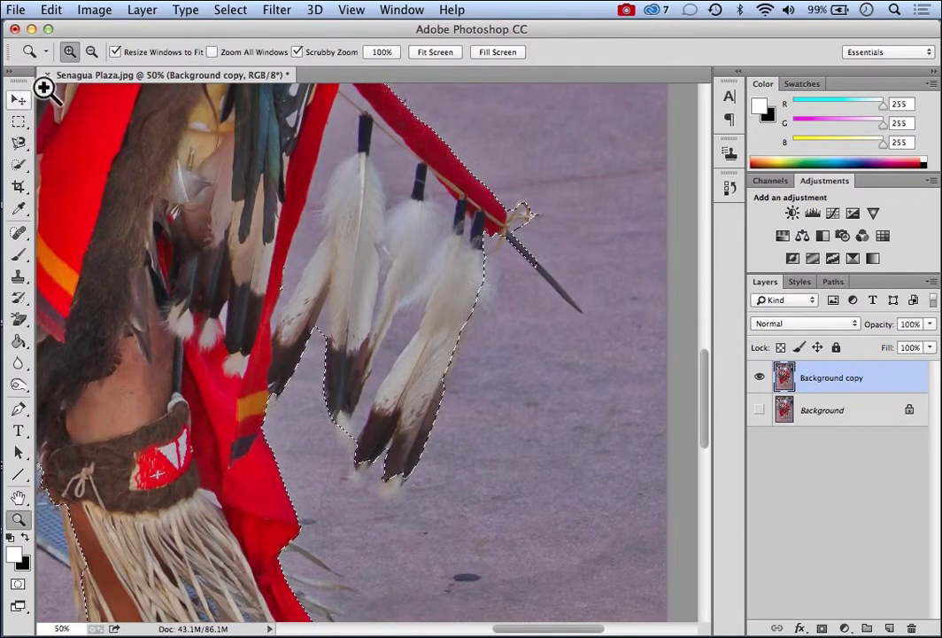
left_click(20, 165)
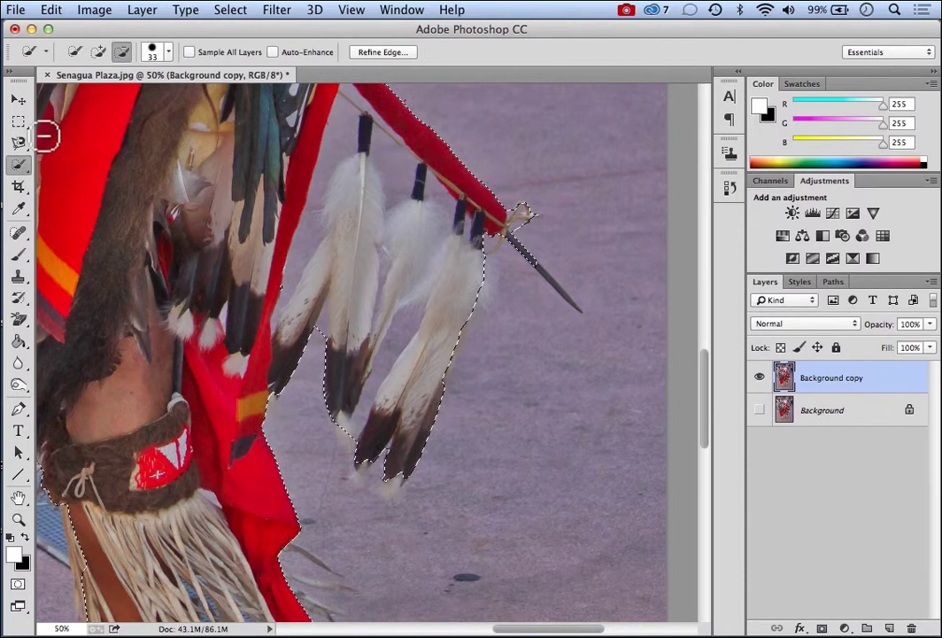
left_click(122, 53)
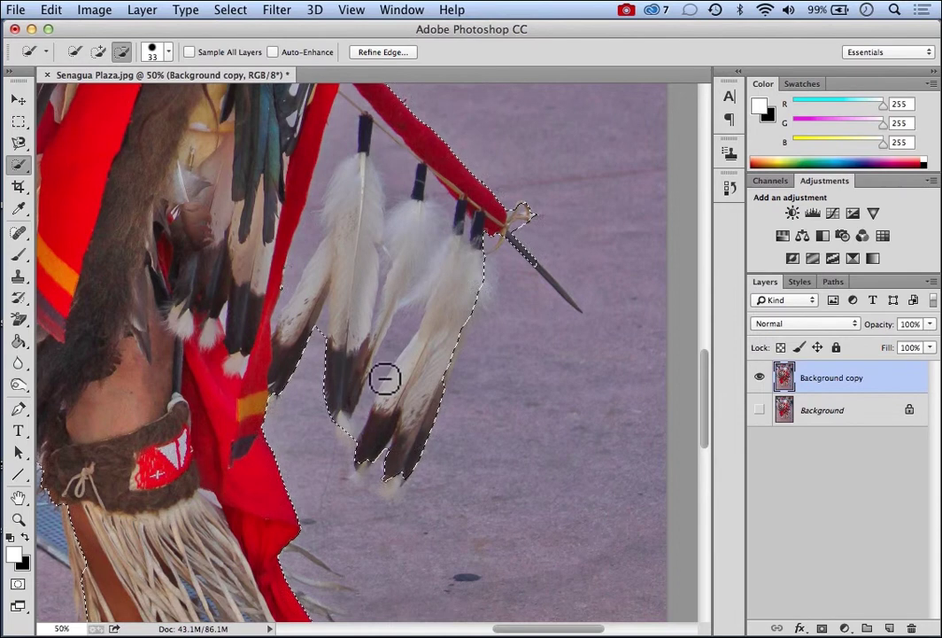
left_click_drag(386, 358, 357, 418)
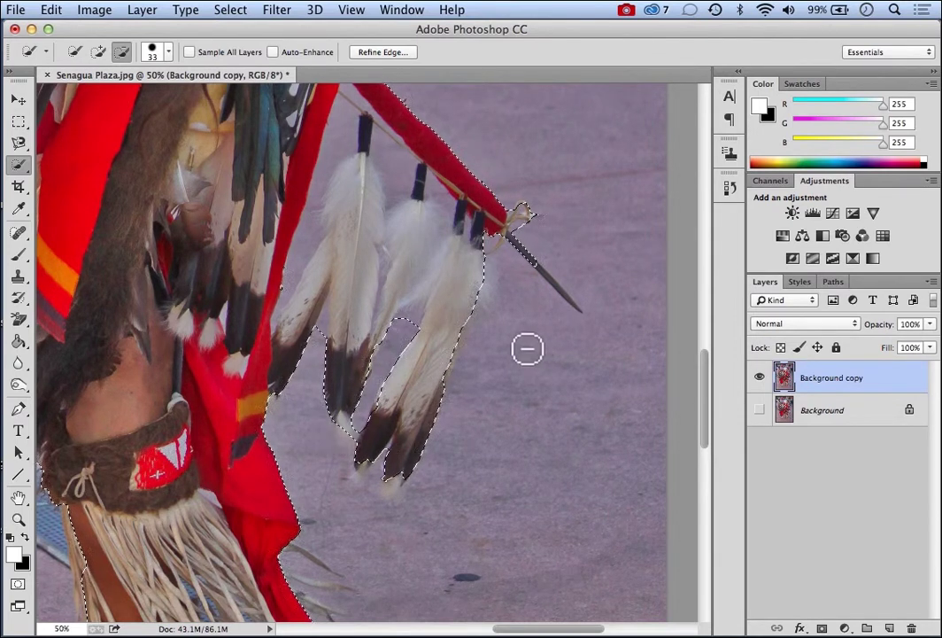
left_click_drag(322, 325, 320, 399)
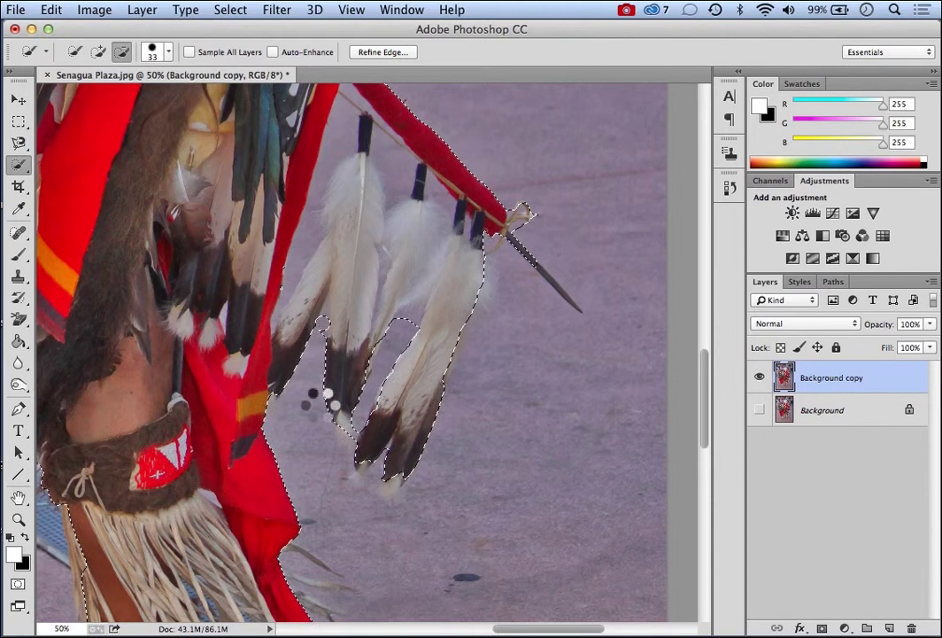
left_click_drag(320, 332, 328, 390)
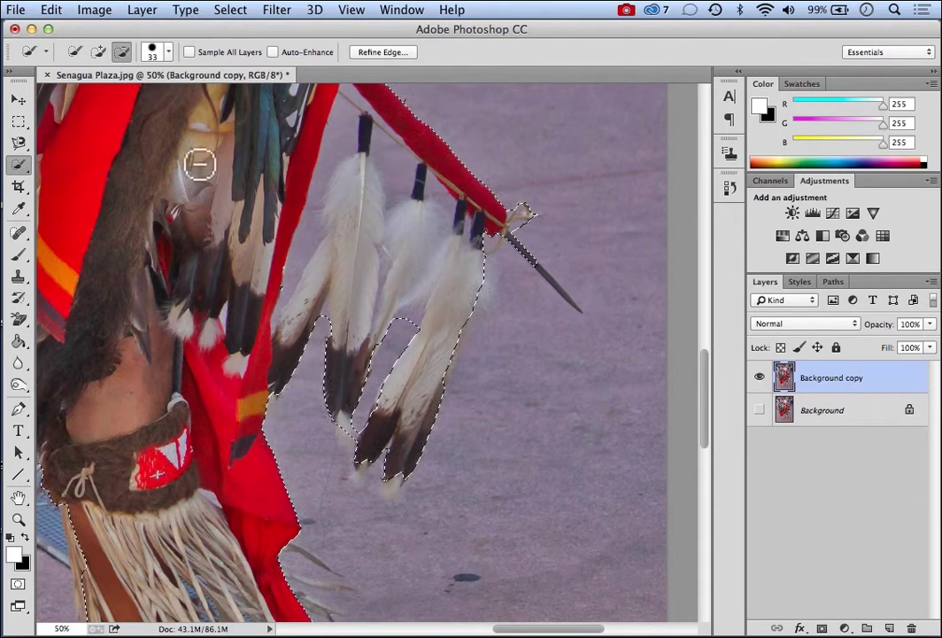
Step: Set the Quick Selection brush size to 17 px and subtract the pavement between the red drape, the hanging feathers and the staff
left_click(167, 53)
left_click(92, 95)
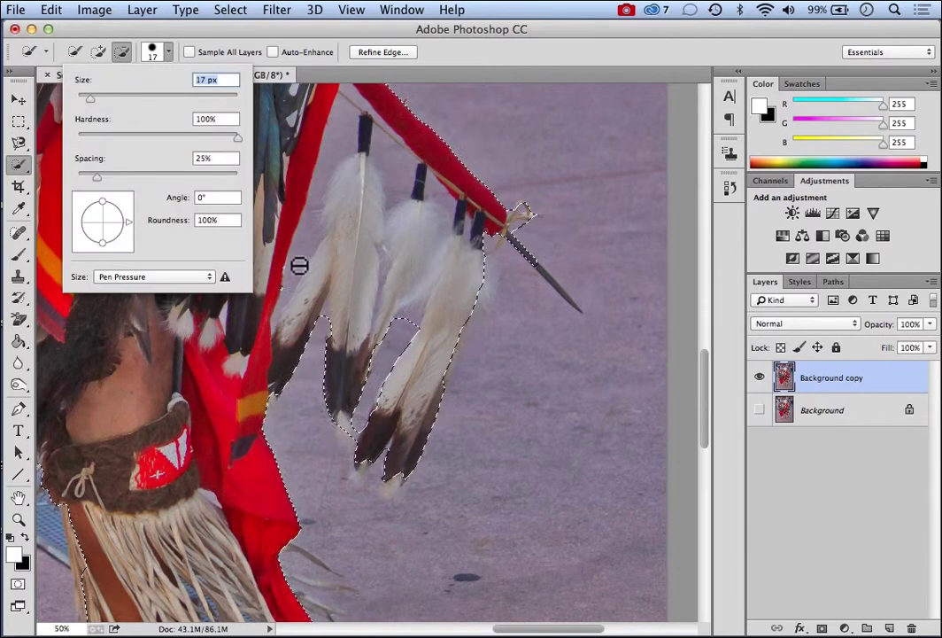
key("Return")
left_click_drag(340, 113, 292, 265)
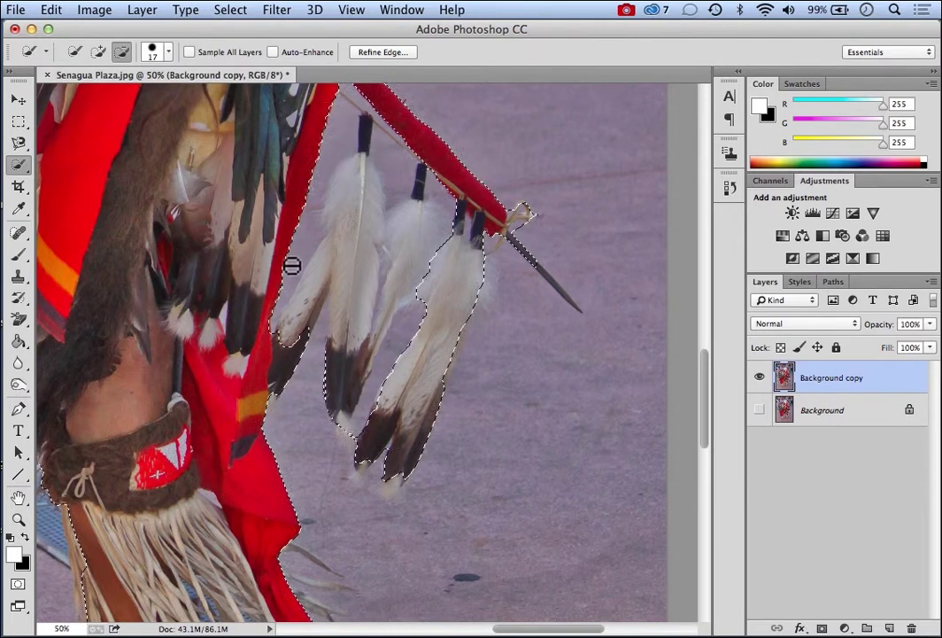
Step: Add the leftmost, second and fluffy middle hanging feathers back into the selection with the Quick Selection tool
left_click(99, 53)
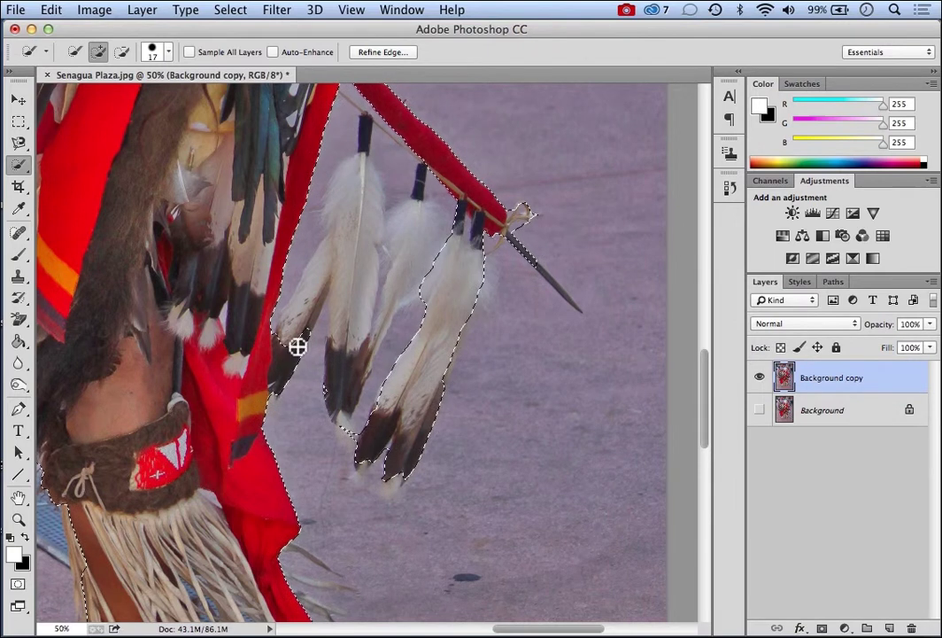
mouse_move(317, 268)
left_mouse_down()
mouse_move(339, 185)
mouse_move(364, 144)
left_mouse_up()
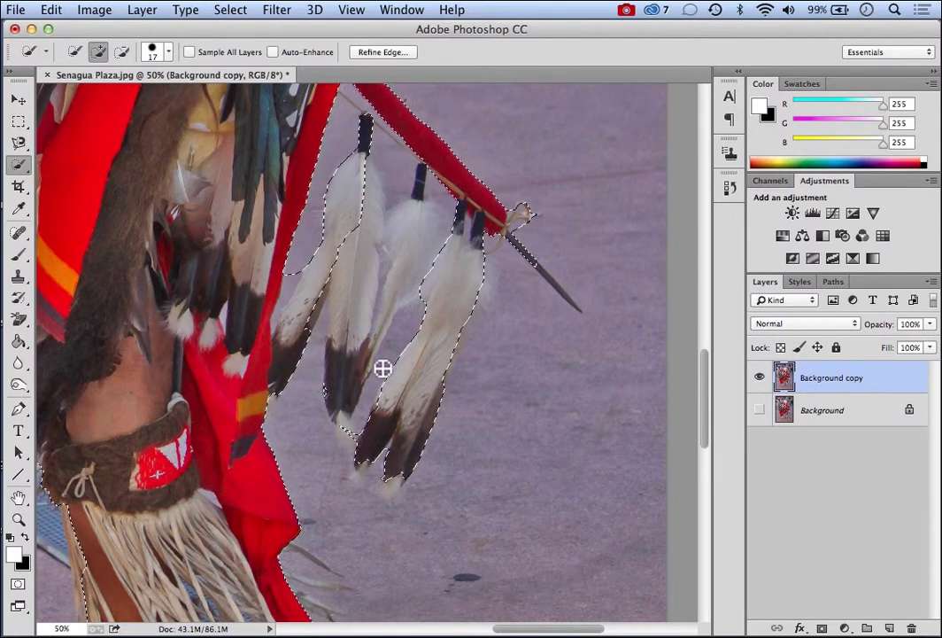
mouse_move(338, 405)
left_mouse_down()
mouse_move(357, 235)
mouse_move(352, 307)
mouse_move(362, 323)
mouse_move(412, 208)
mouse_move(392, 299)
left_mouse_up()
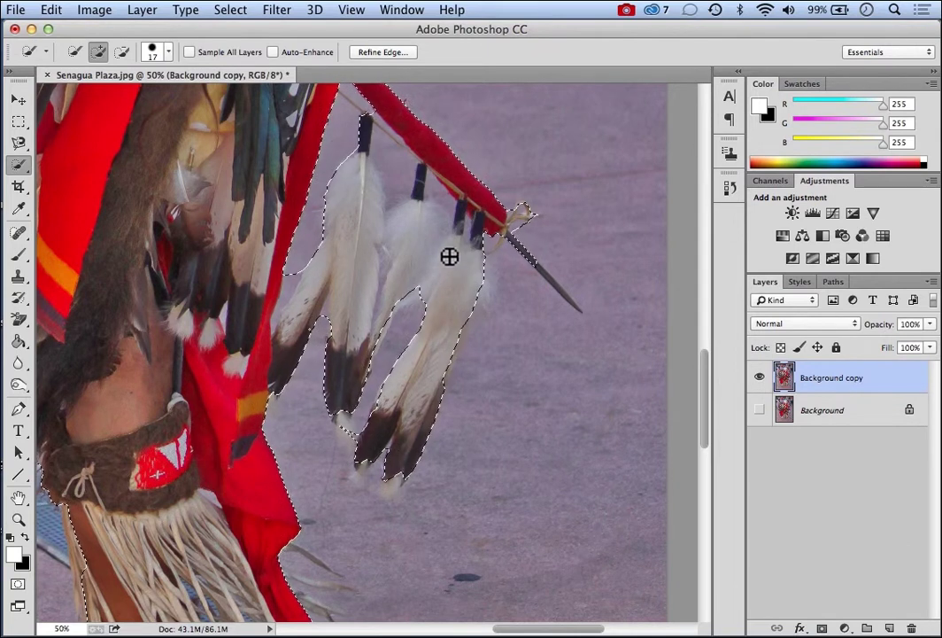
Step: Include the hanging feathers' white tips in the selection and subtract the remaining pavement beside and above the feathers
left_click(121, 51)
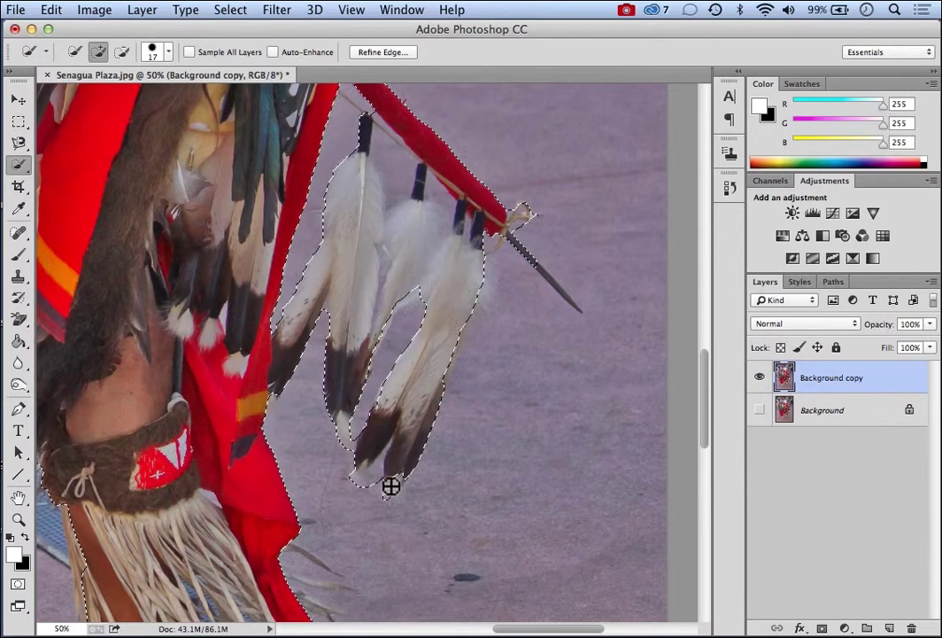
left_click(121, 51)
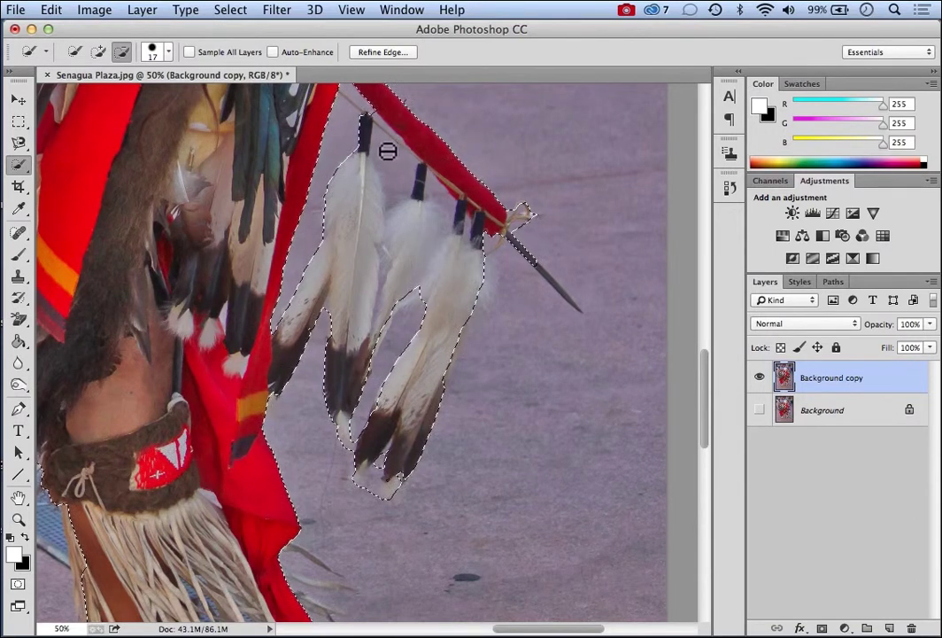
left_click(393, 195)
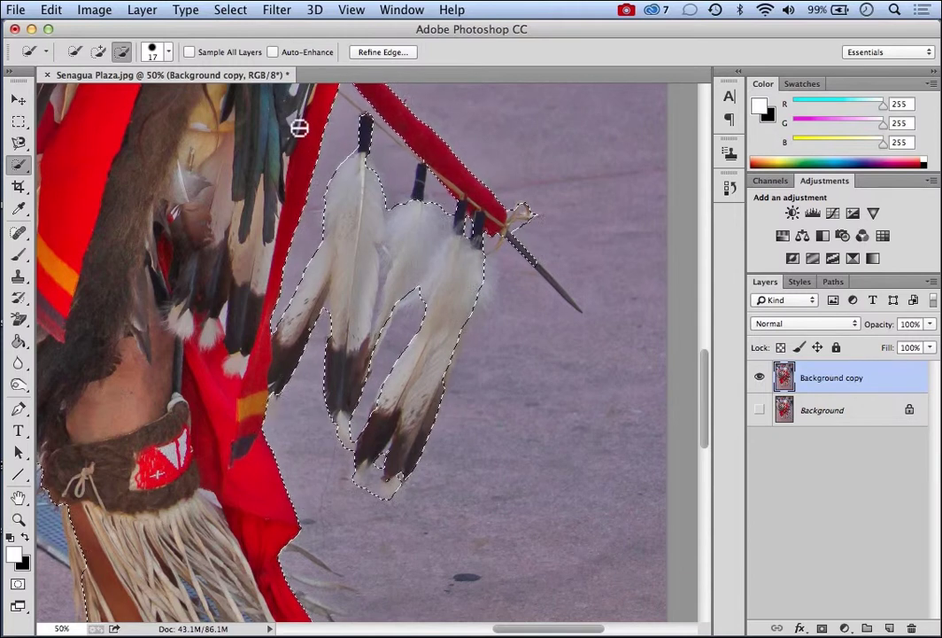
Step: Examine the whole dancer's selection in Refine Edge, including the view modes and the Refine Radius and Erase Refinements tools, without applying changes
left_click(17, 520)
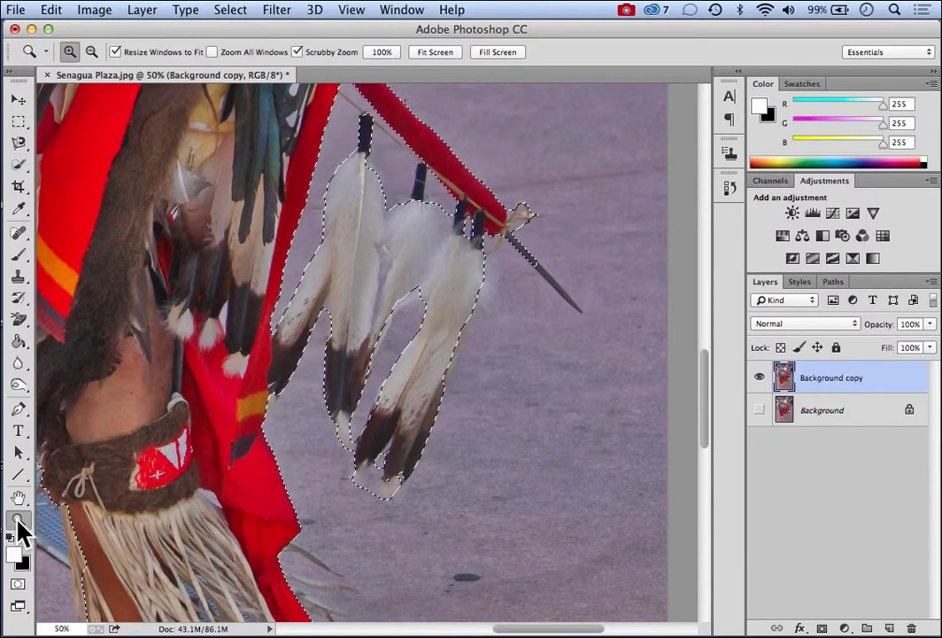
left_click(435, 52)
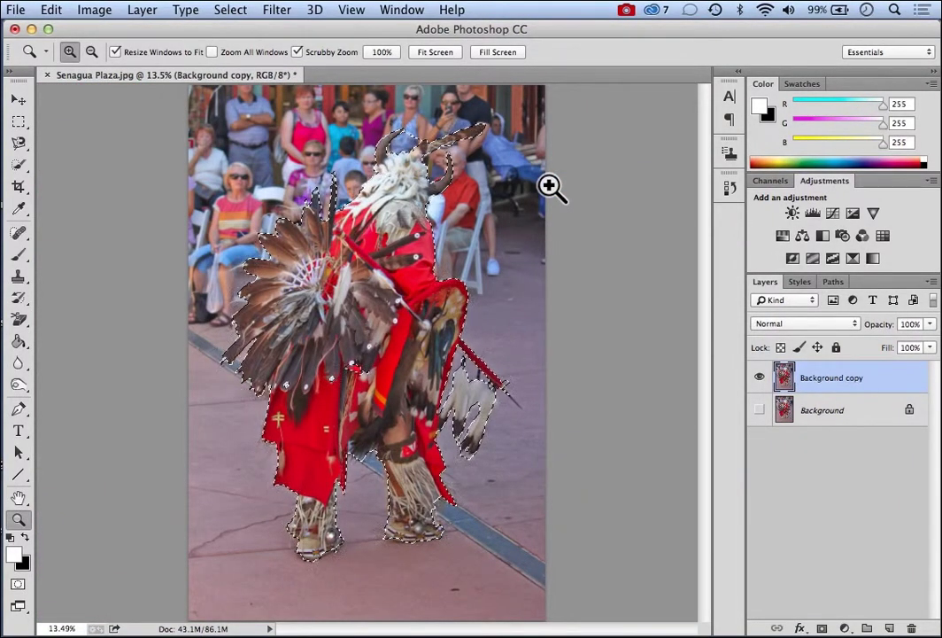
key("w")
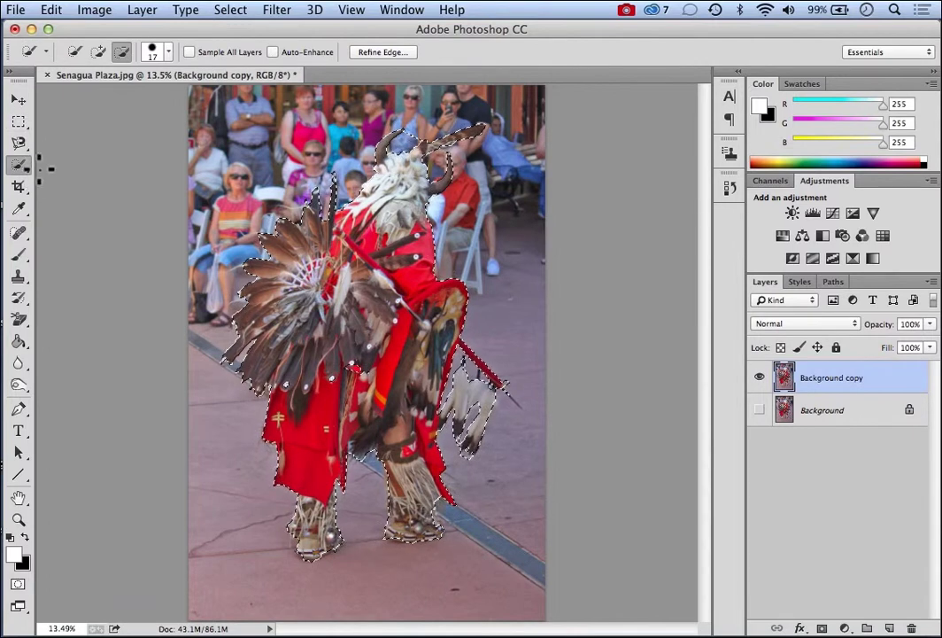
left_click(390, 53)
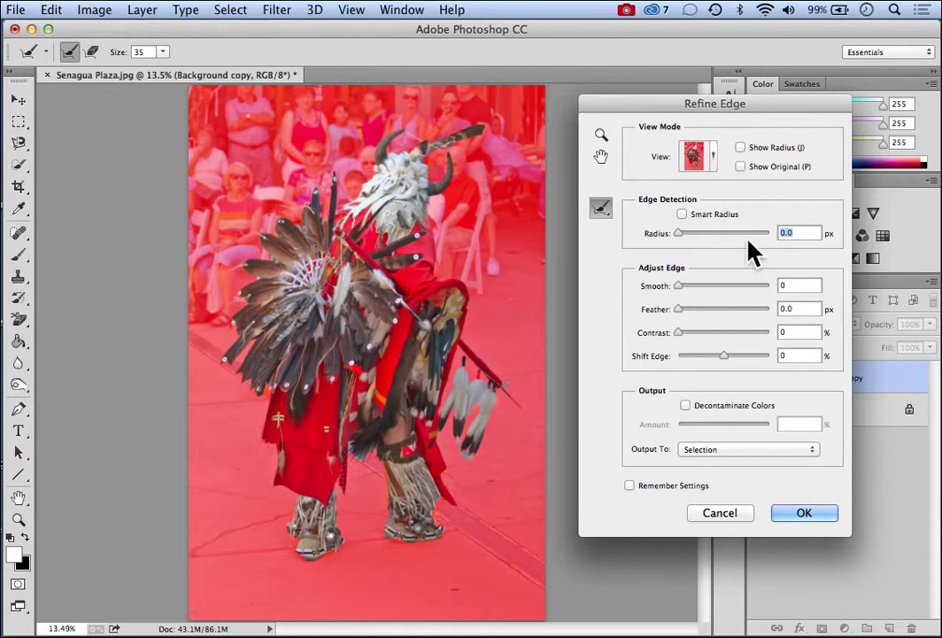
left_click(713, 163)
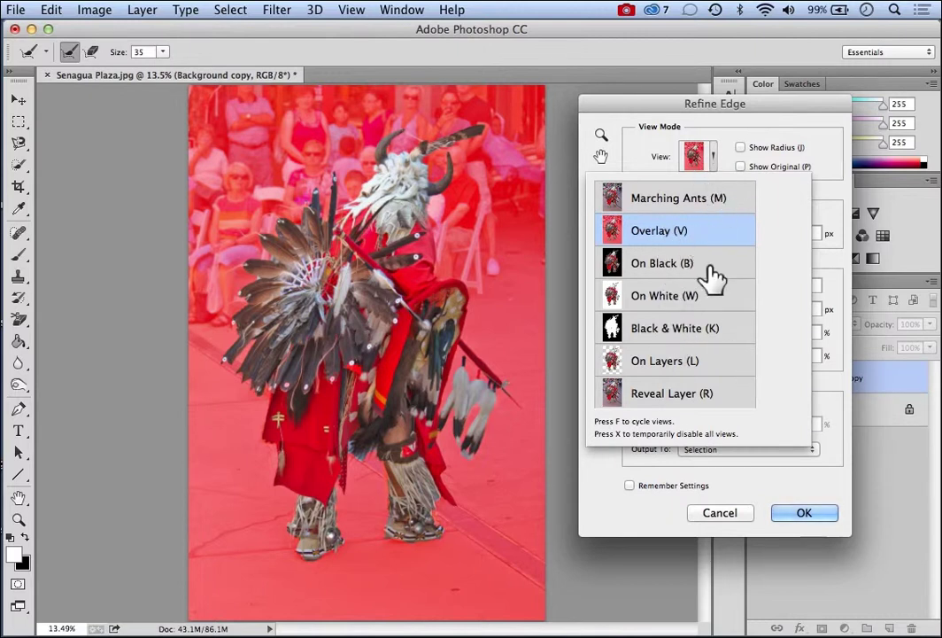
left_click(641, 161)
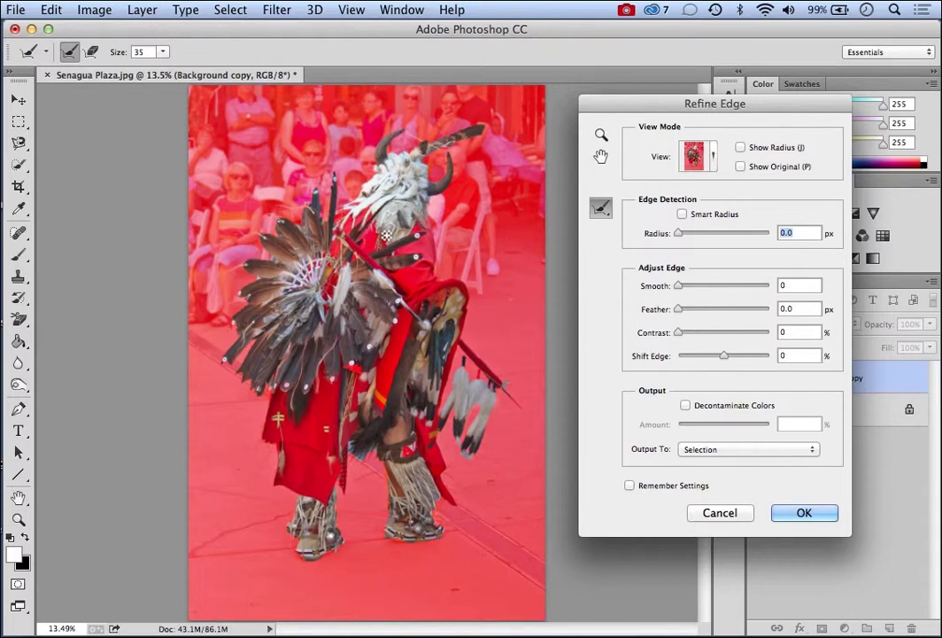
left_click(606, 221)
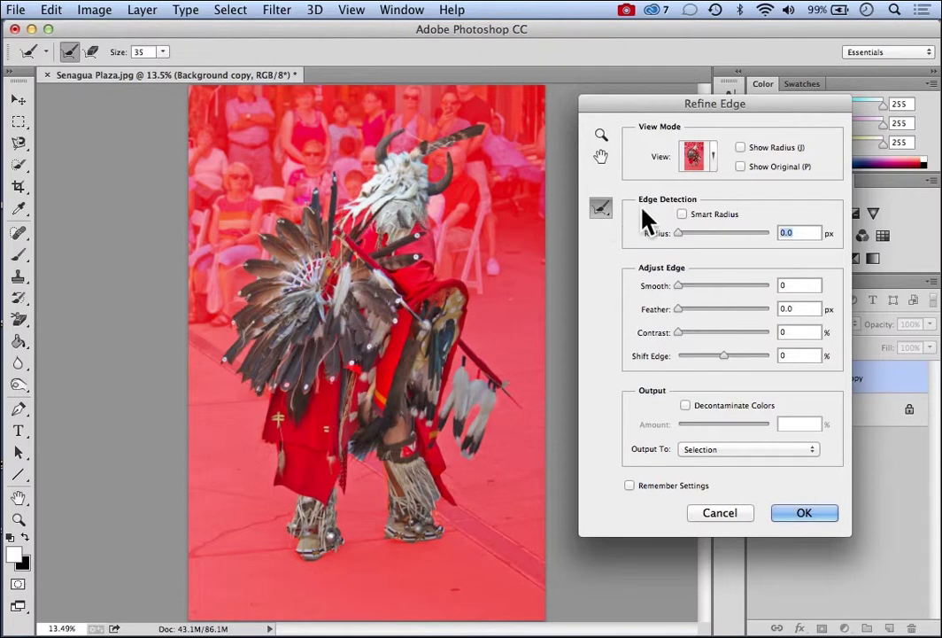
left_click(605, 213)
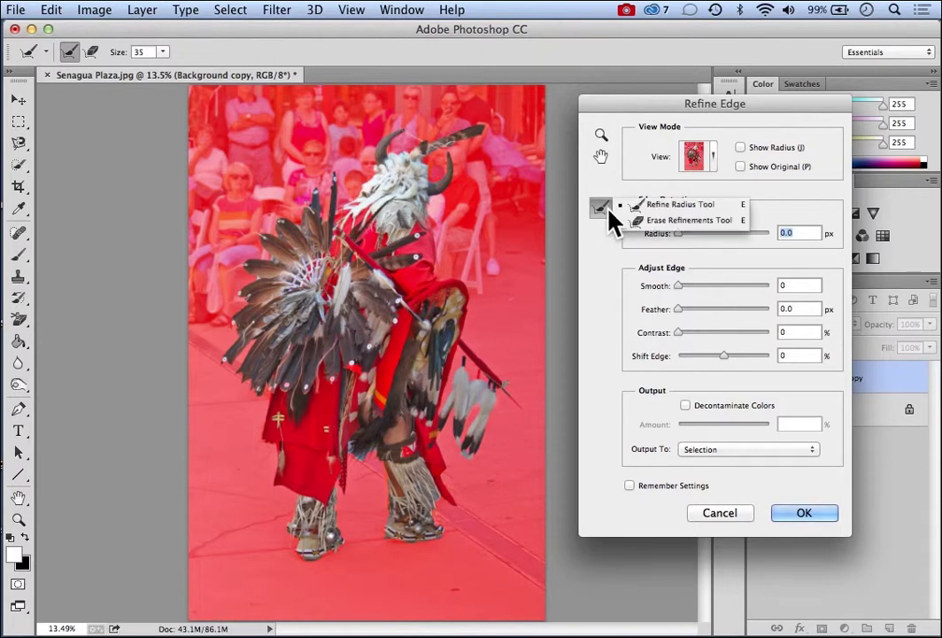
left_click(679, 209)
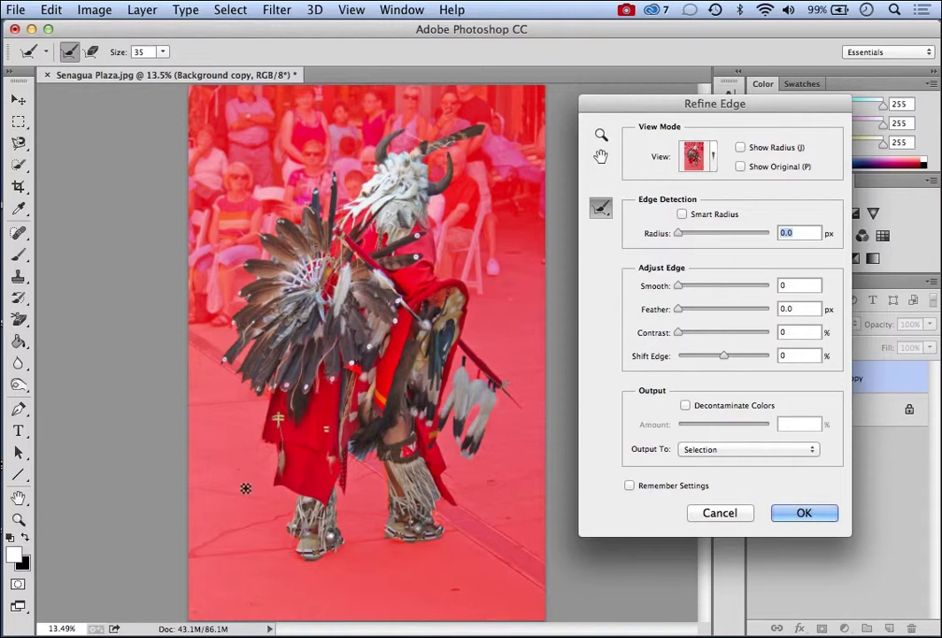
left_click(719, 512)
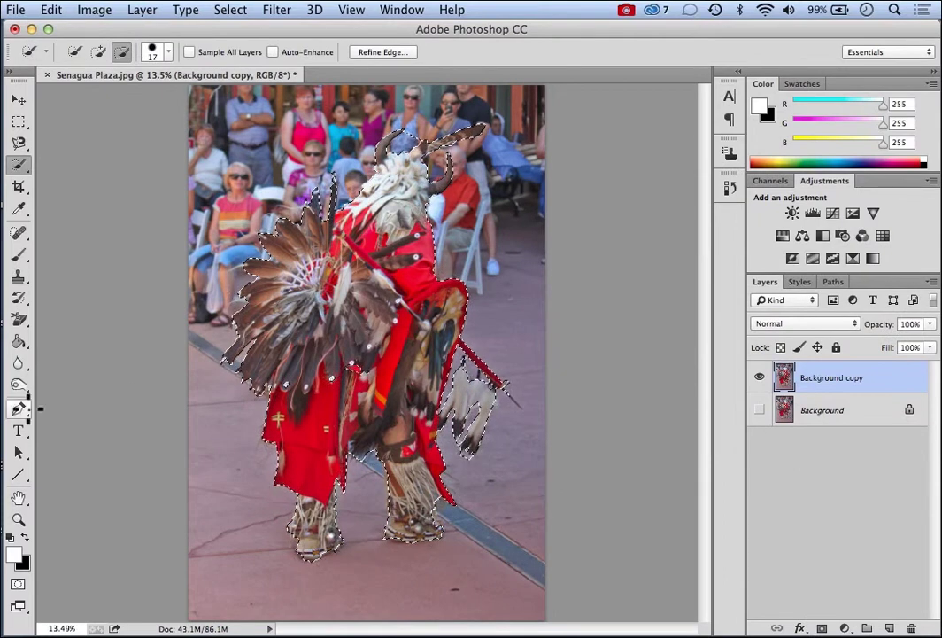
Step: Open Refine Edge for the selection at 66.67% zoom on the dark fur above the dancer's leg fringe
left_click(19, 522)
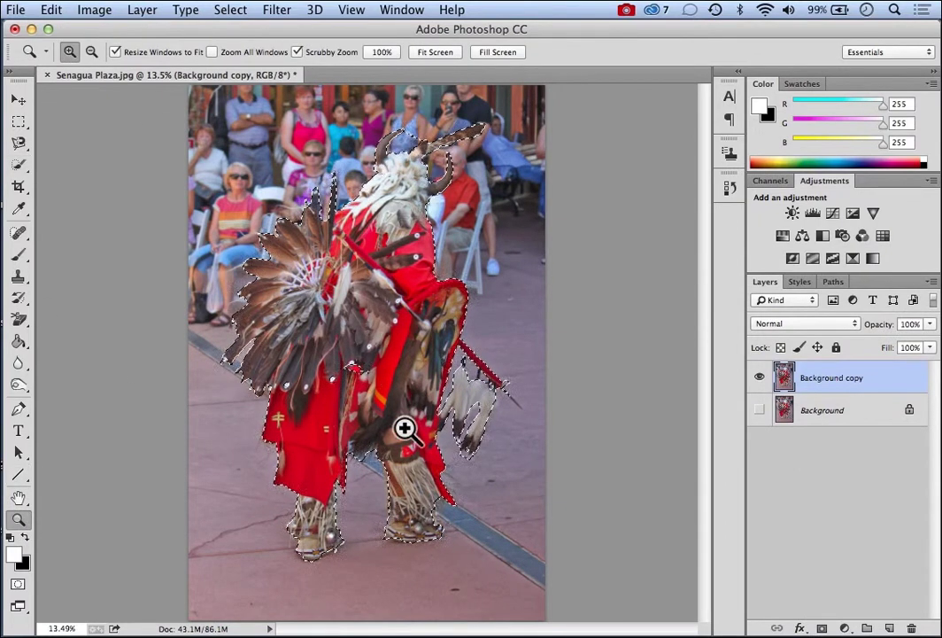
left_click(362, 456)
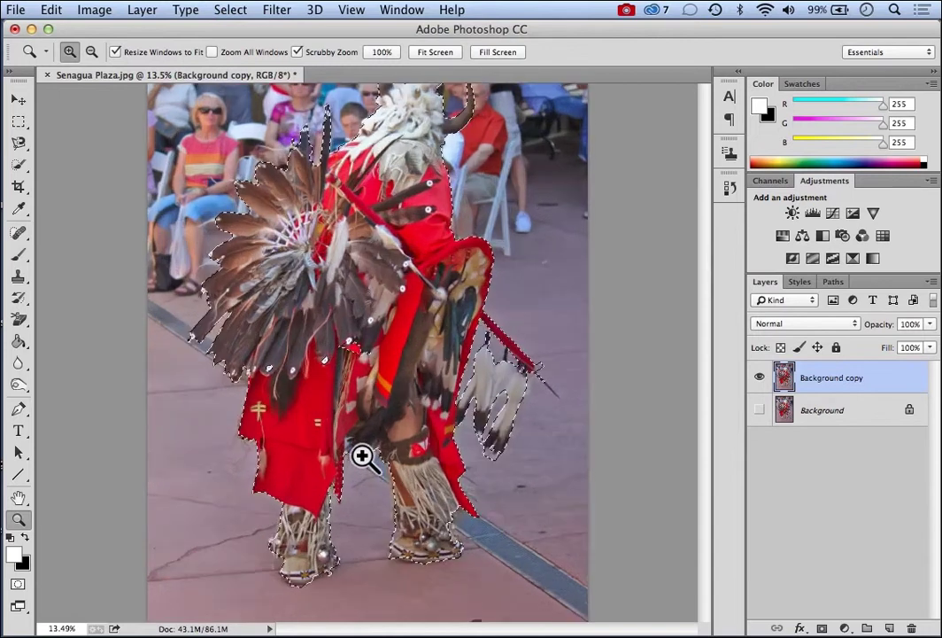
left_click(362, 456)
left_click(362, 456)
left_click(362, 456)
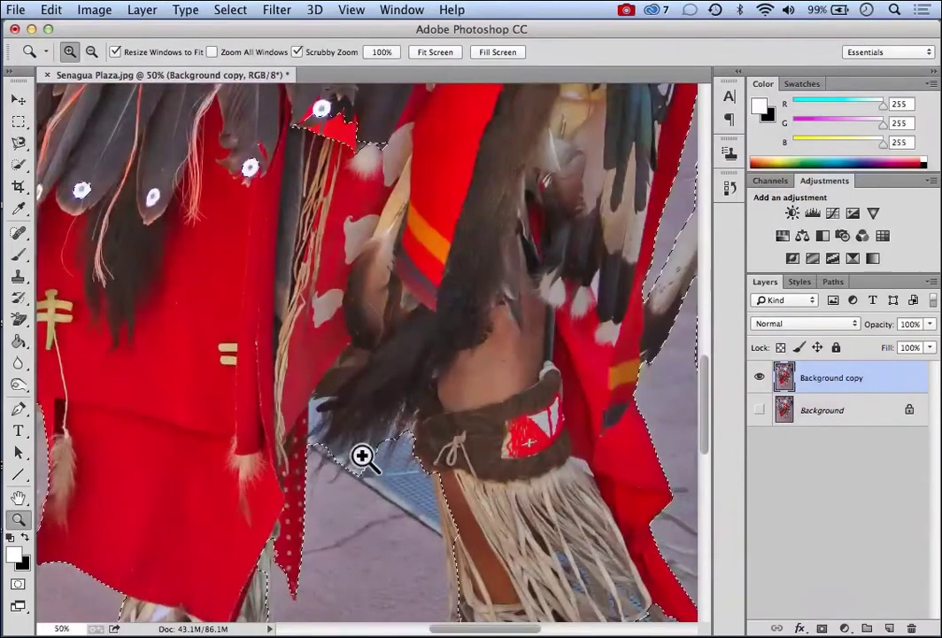
left_click(363, 456)
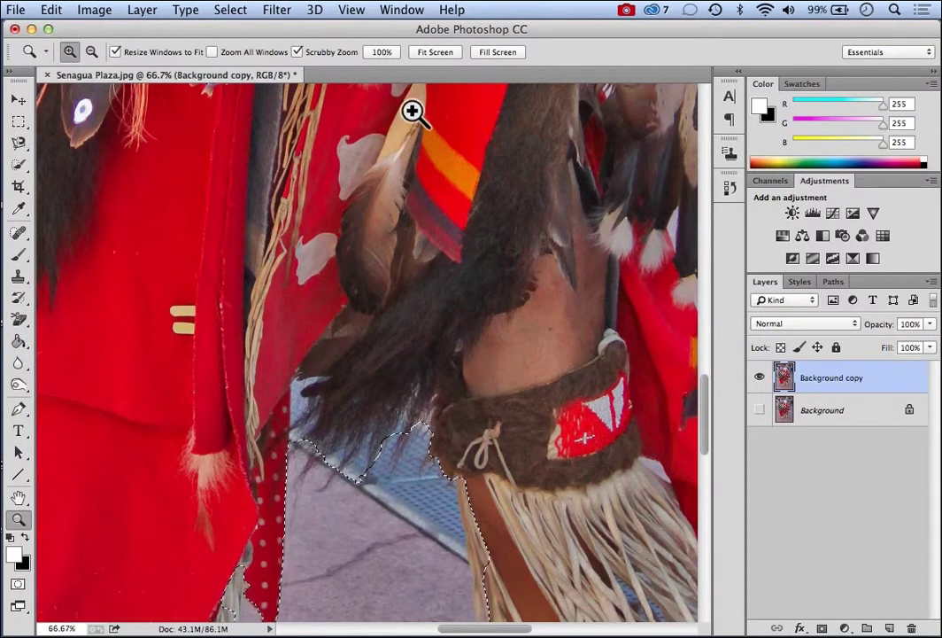
left_click(20, 166)
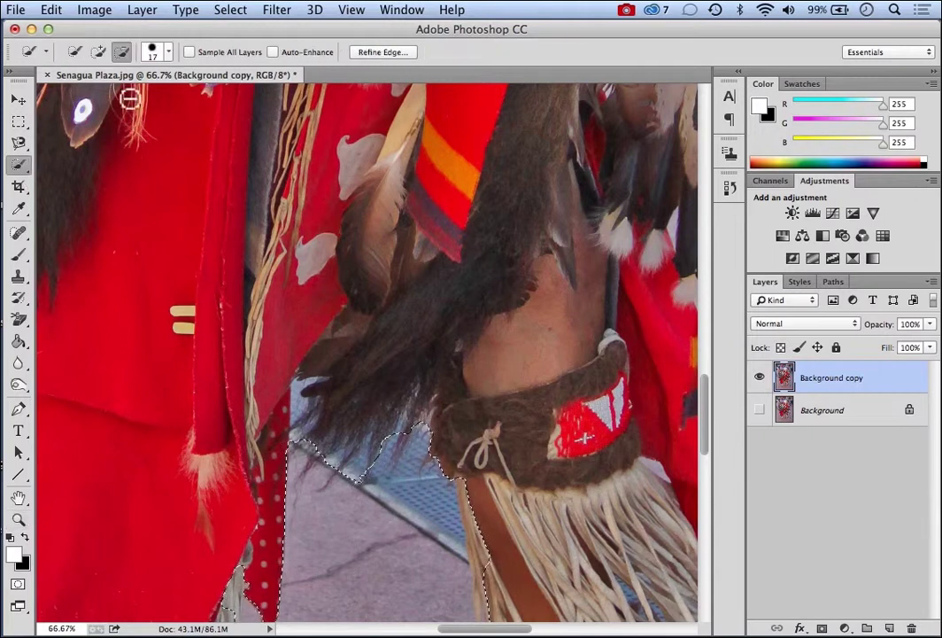
left_click(390, 51)
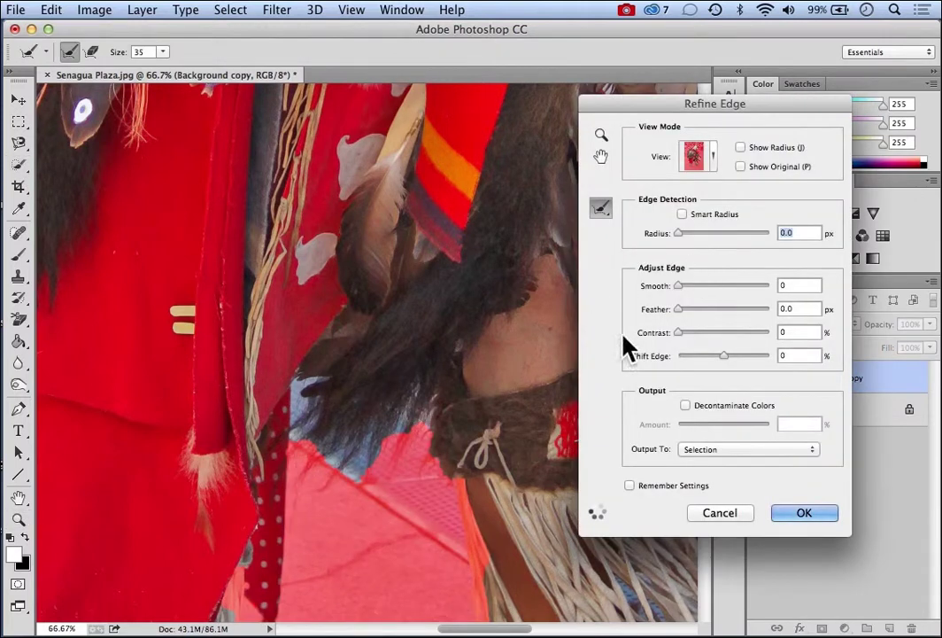
Step: Refine the dark fur's wispy lower edge with the Refine Radius tool at size 35 to remove the grate and pavement between strands
left_click(602, 211)
left_click(641, 209)
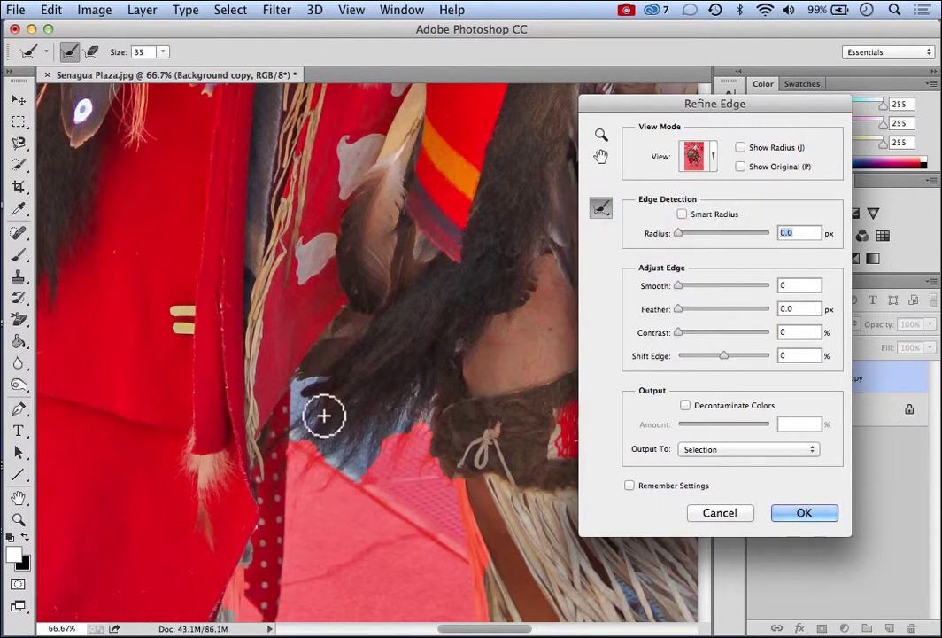
mouse_move(297, 389)
left_mouse_down()
mouse_move(311, 431)
mouse_move(362, 462)
mouse_move(355, 476)
left_mouse_up()
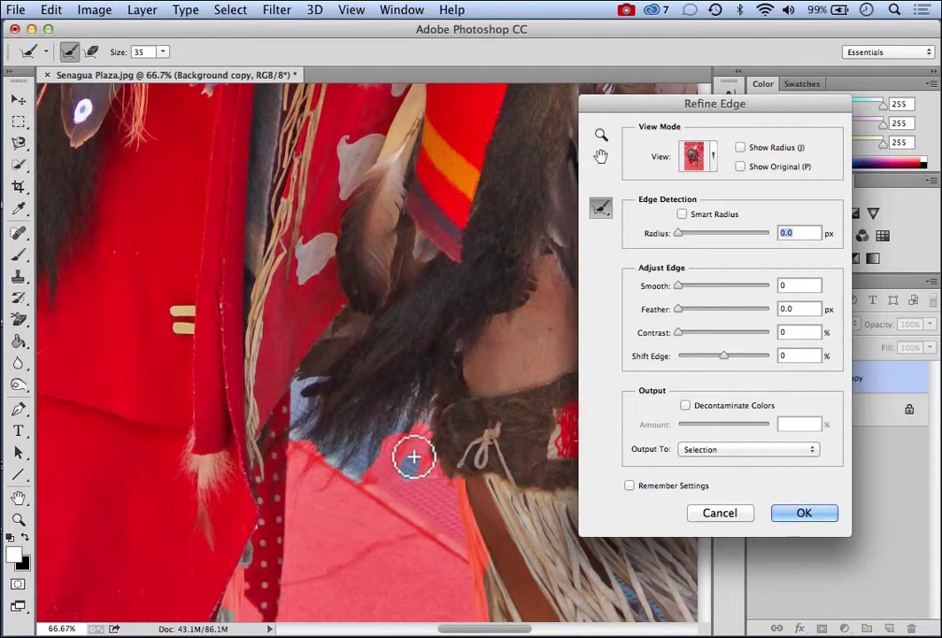
mouse_move(396, 480)
left_mouse_down()
mouse_move(409, 435)
mouse_move(362, 534)
mouse_move(409, 406)
mouse_move(345, 514)
mouse_move(427, 436)
mouse_move(423, 462)
mouse_move(432, 476)
mouse_move(443, 455)
mouse_move(455, 515)
mouse_move(403, 504)
mouse_move(435, 433)
mouse_move(433, 410)
mouse_move(412, 477)
mouse_move(389, 509)
mouse_move(416, 483)
mouse_move(425, 503)
mouse_move(362, 466)
mouse_move(351, 474)
mouse_move(349, 439)
mouse_move(320, 483)
mouse_move(333, 471)
mouse_move(333, 492)
mouse_move(354, 482)
mouse_move(344, 492)
mouse_move(303, 489)
mouse_move(318, 423)
mouse_move(300, 474)
mouse_move(318, 464)
mouse_move(320, 495)
mouse_move(301, 461)
mouse_move(301, 404)
mouse_move(279, 509)
mouse_move(309, 452)
mouse_move(316, 505)
mouse_move(317, 370)
mouse_move(286, 432)
mouse_move(313, 359)
mouse_move(313, 424)
mouse_move(337, 413)
mouse_move(342, 460)
mouse_move(438, 398)
mouse_move(397, 477)
mouse_move(409, 405)
mouse_move(381, 455)
mouse_move(434, 409)
mouse_move(399, 522)
mouse_move(306, 498)
mouse_move(314, 467)
mouse_move(367, 512)
mouse_move(439, 544)
mouse_move(462, 526)
mouse_move(452, 505)
mouse_move(434, 528)
mouse_move(445, 517)
mouse_move(385, 523)
mouse_move(304, 482)
mouse_move(297, 511)
mouse_move(309, 517)
mouse_move(286, 539)
mouse_move(309, 439)
mouse_move(299, 482)
mouse_move(284, 463)
mouse_move(311, 515)
mouse_move(336, 486)
mouse_move(419, 506)
left_mouse_up()
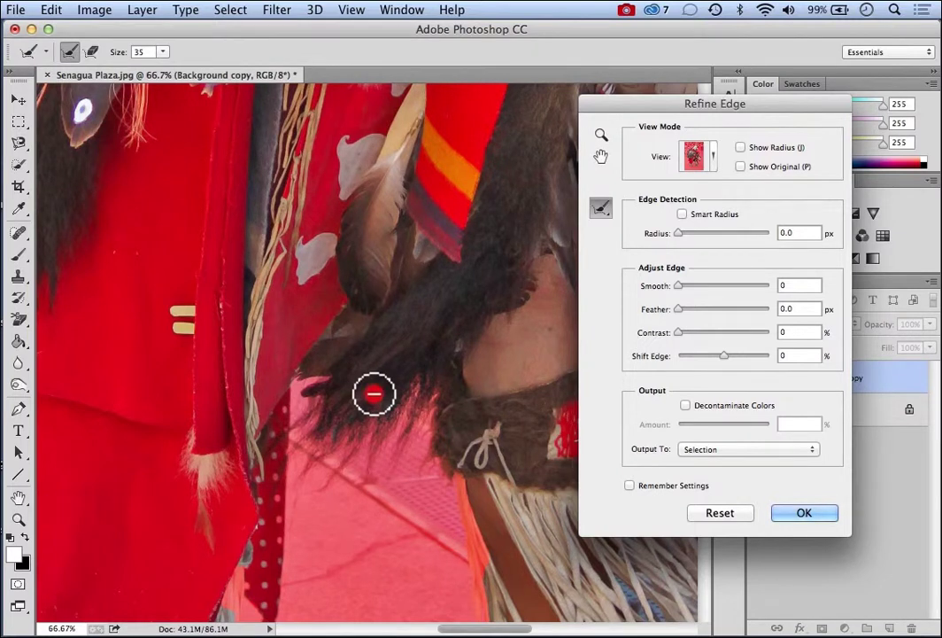
mouse_move(373, 395)
left_mouse_down()
mouse_move(361, 447)
mouse_move(399, 408)
mouse_move(356, 484)
mouse_move(407, 425)
mouse_move(399, 448)
mouse_move(429, 389)
mouse_move(351, 456)
mouse_move(348, 446)
mouse_move(330, 460)
mouse_move(326, 426)
mouse_move(302, 447)
mouse_move(303, 424)
mouse_move(293, 426)
mouse_move(303, 482)
mouse_move(316, 451)
mouse_move(336, 469)
left_mouse_up()
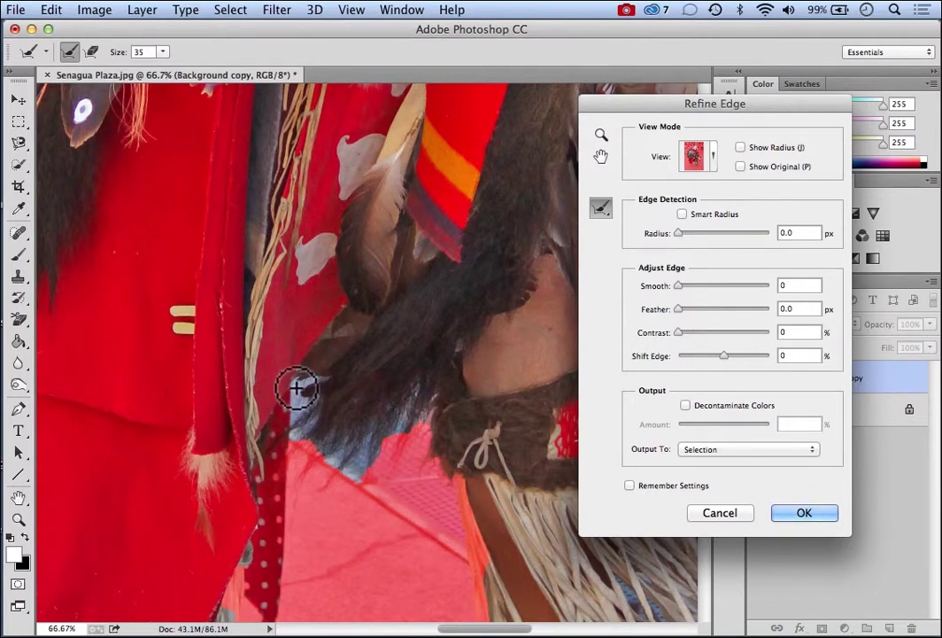
mouse_move(305, 444)
left_mouse_down()
mouse_move(329, 461)
mouse_move(321, 483)
mouse_move(319, 460)
mouse_move(296, 482)
mouse_move(288, 525)
mouse_move(308, 486)
mouse_move(295, 520)
mouse_move(335, 470)
mouse_move(310, 519)
mouse_move(375, 464)
mouse_move(353, 504)
mouse_move(408, 455)
mouse_move(402, 466)
mouse_move(405, 447)
mouse_move(386, 450)
mouse_move(378, 461)
mouse_move(403, 441)
mouse_move(408, 455)
mouse_move(429, 420)
mouse_move(405, 469)
mouse_move(415, 454)
mouse_move(412, 491)
mouse_move(432, 462)
mouse_move(433, 470)
mouse_move(438, 443)
mouse_move(423, 463)
mouse_move(428, 452)
mouse_move(439, 455)
mouse_move(444, 473)
mouse_move(401, 492)
mouse_move(393, 479)
mouse_move(369, 501)
mouse_move(441, 492)
mouse_move(436, 474)
mouse_move(308, 526)
left_mouse_up()
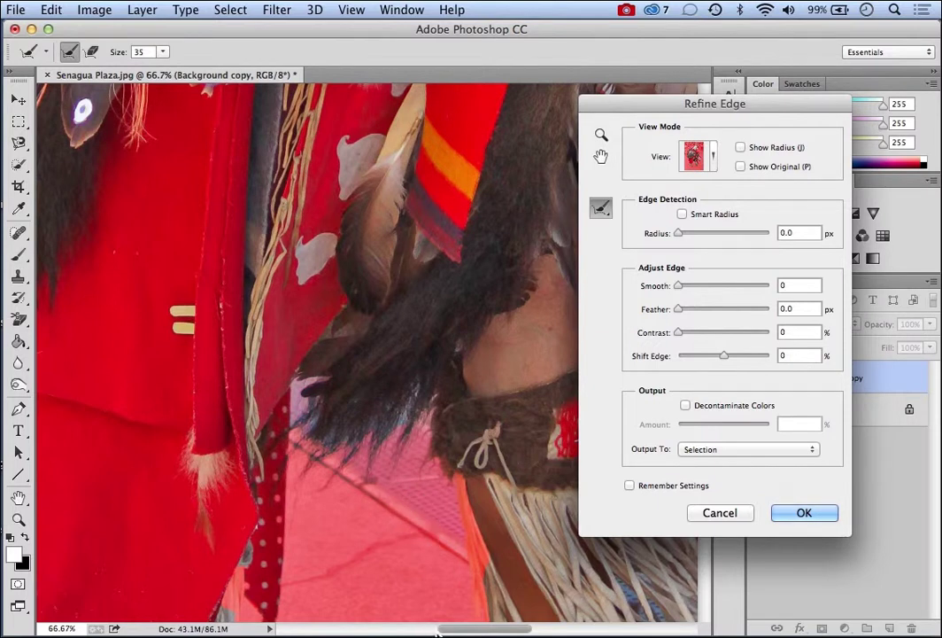
Step: Refine the lower leg's leather fringe above the bells with the Refine Radius tool to remove the blue grate between the strips
left_click_drag(443, 632, 514, 631)
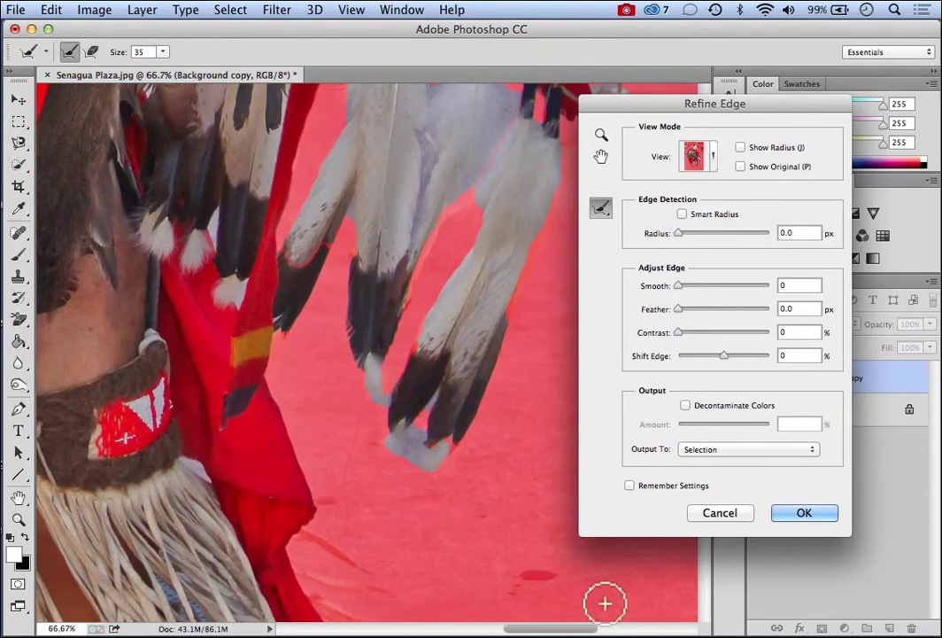
left_click_drag(763, 109, 580, 100)
left_click_drag(704, 401, 694, 443)
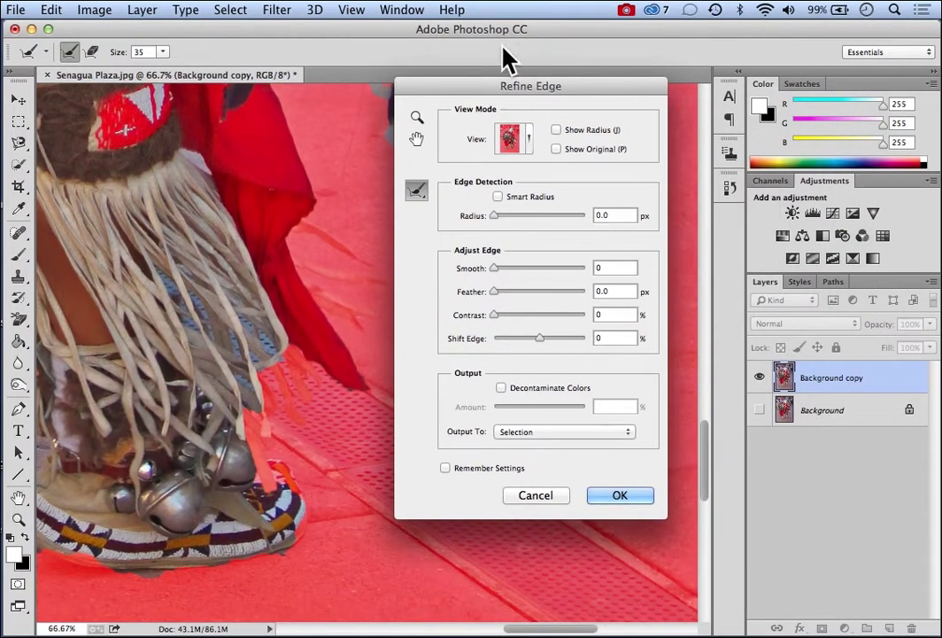
left_click_drag(466, 88, 600, 108)
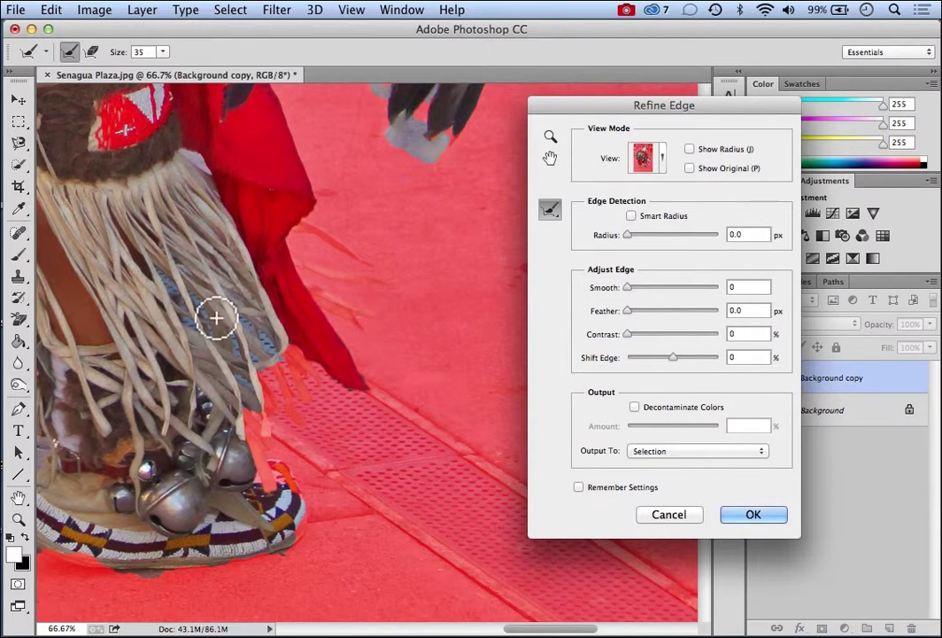
mouse_move(313, 375)
left_mouse_down()
mouse_move(254, 298)
mouse_move(280, 342)
mouse_move(358, 391)
mouse_move(256, 371)
mouse_move(317, 400)
mouse_move(322, 411)
mouse_move(295, 429)
mouse_move(308, 402)
mouse_move(280, 368)
mouse_move(263, 399)
mouse_move(263, 361)
mouse_move(278, 455)
mouse_move(290, 410)
mouse_move(244, 388)
left_mouse_up()
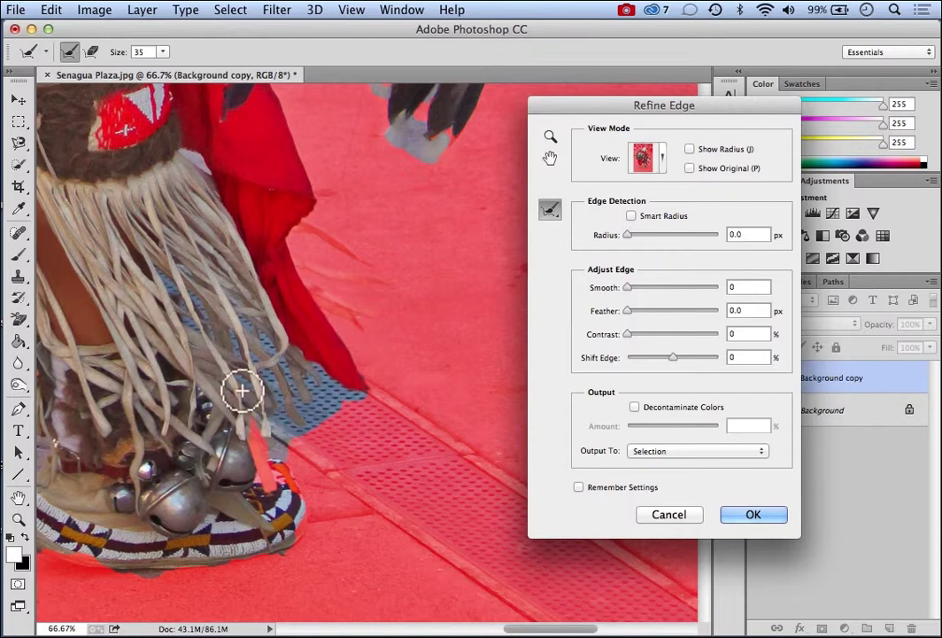
left_click_drag(272, 461, 277, 399)
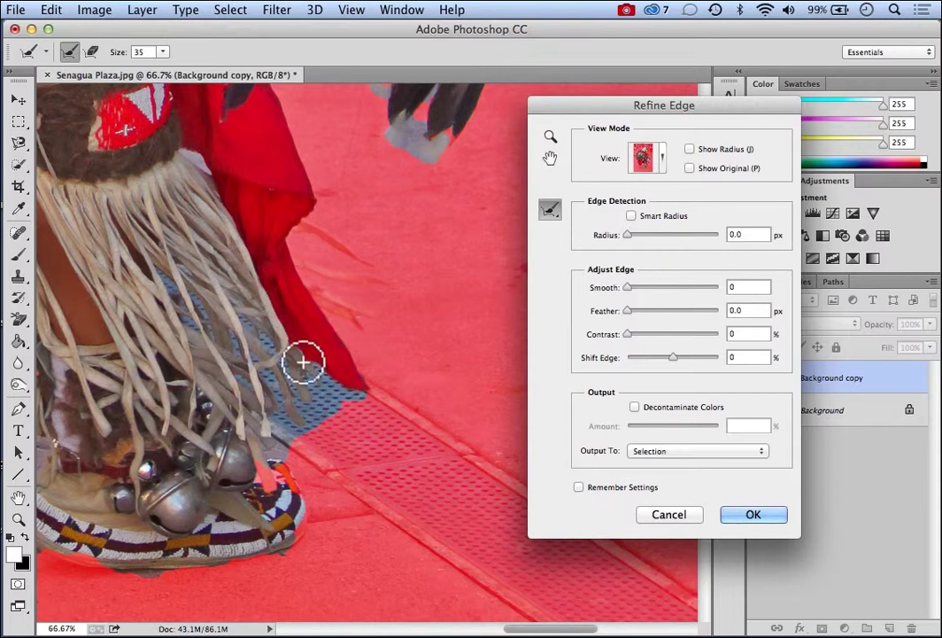
mouse_move(302, 411)
left_mouse_down()
mouse_move(277, 448)
mouse_move(289, 481)
mouse_move(253, 395)
left_mouse_up()
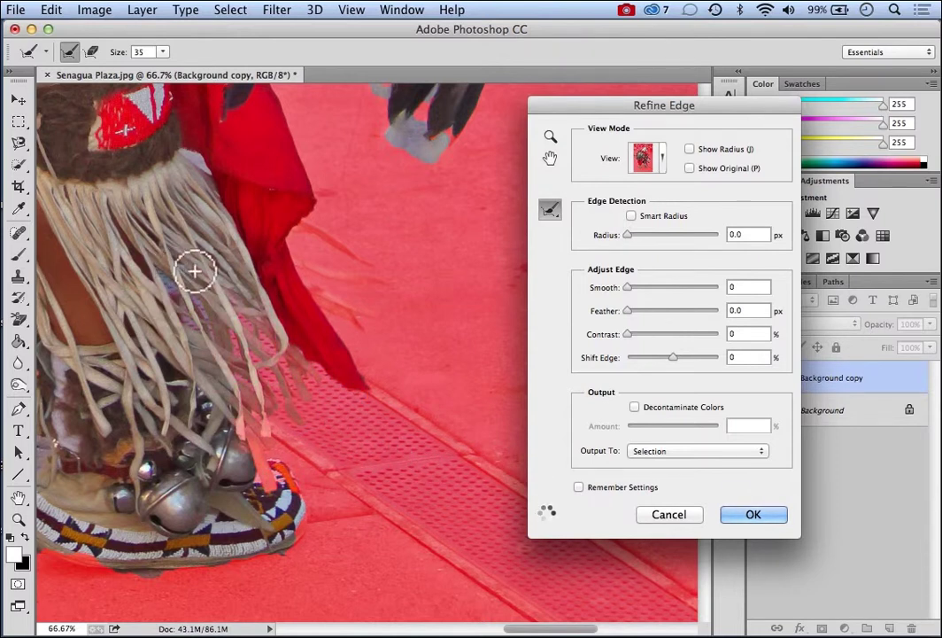
Step: Refine the edges of the white feathers hanging from the staff with the Refine Radius tool
left_click_drag(698, 108, 271, 139)
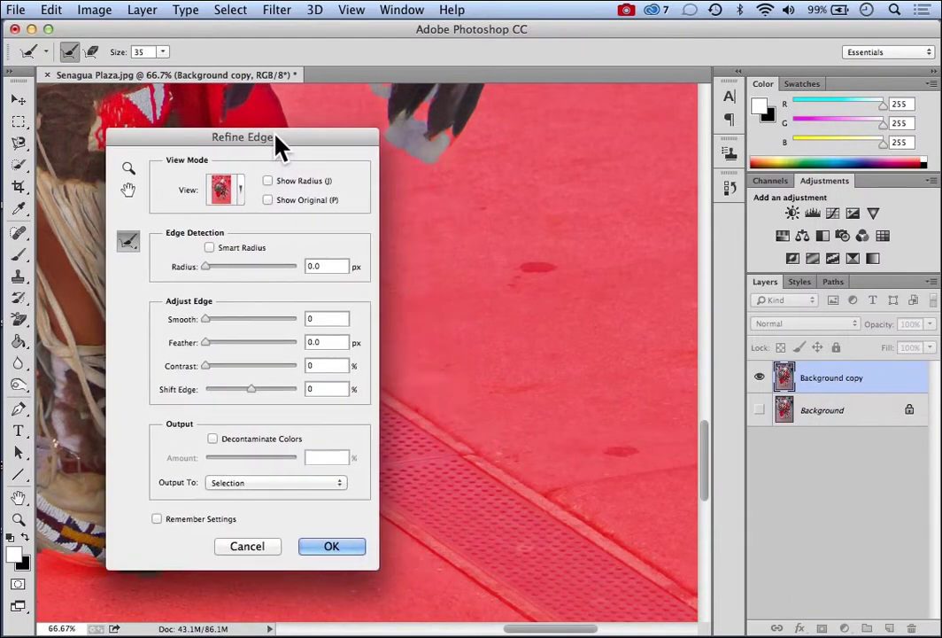
left_click_drag(705, 463, 718, 393)
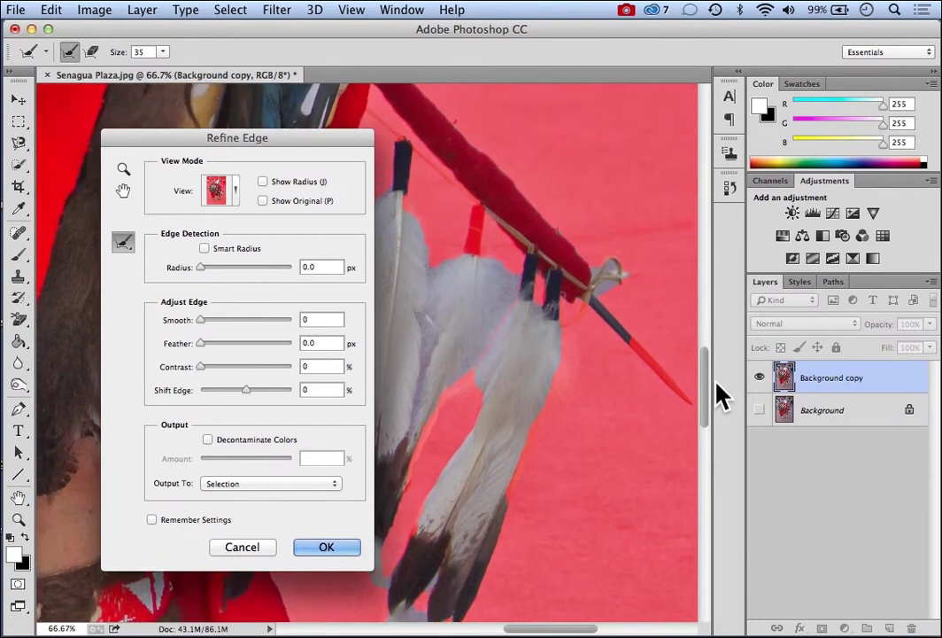
left_click_drag(294, 141, 787, 202)
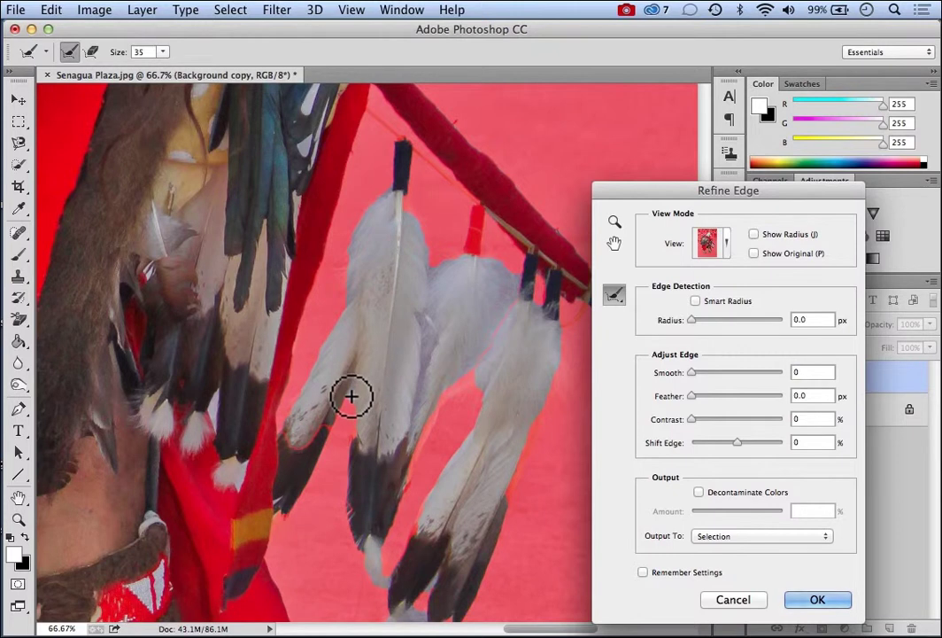
mouse_move(352, 396)
left_mouse_down()
mouse_move(433, 341)
mouse_move(415, 403)
mouse_move(435, 277)
mouse_move(411, 381)
mouse_move(426, 257)
mouse_move(432, 343)
mouse_move(461, 266)
mouse_move(441, 268)
mouse_move(487, 268)
mouse_move(502, 298)
mouse_move(475, 344)
mouse_move(517, 284)
mouse_move(505, 281)
mouse_move(452, 368)
mouse_move(495, 326)
mouse_move(472, 366)
mouse_move(497, 331)
mouse_move(493, 365)
mouse_move(526, 296)
mouse_move(560, 325)
mouse_move(530, 330)
mouse_move(514, 398)
mouse_move(519, 340)
mouse_move(494, 311)
mouse_move(541, 409)
left_mouse_up()
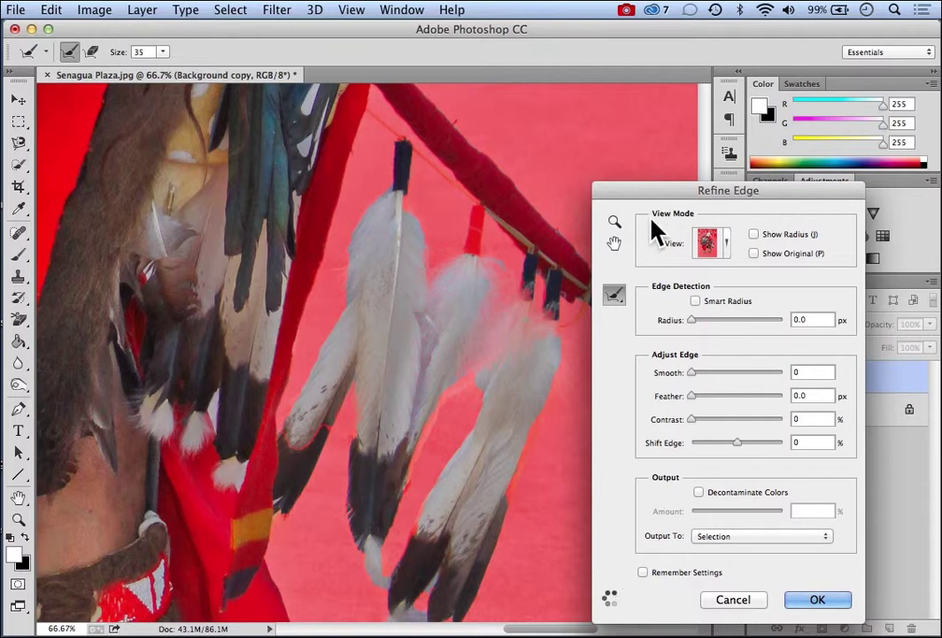
Step: Output the refined selection as a New Layer with Layer Mask and apply Refine Edge
left_click_drag(625, 196, 542, 89)
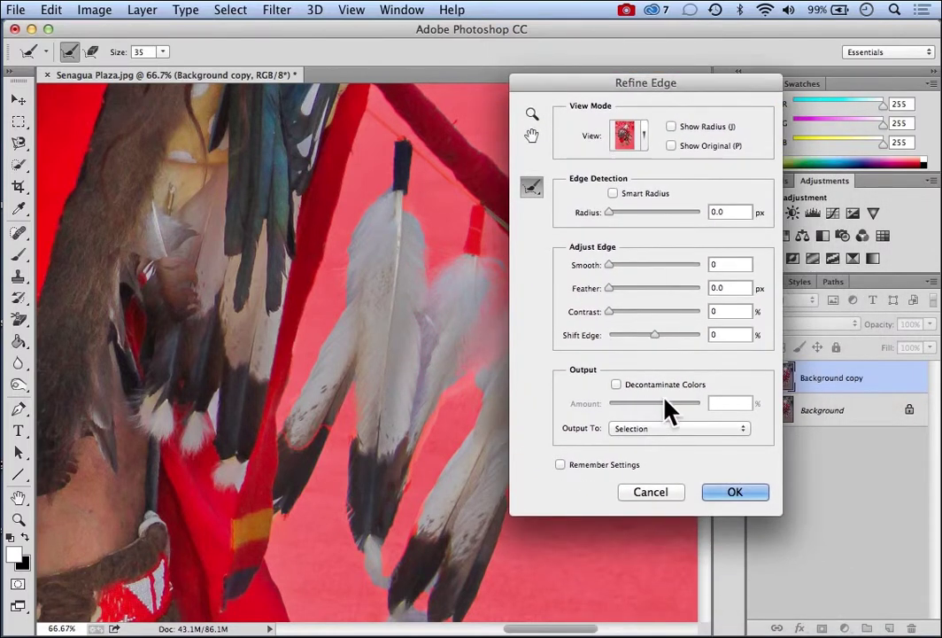
left_click(708, 429)
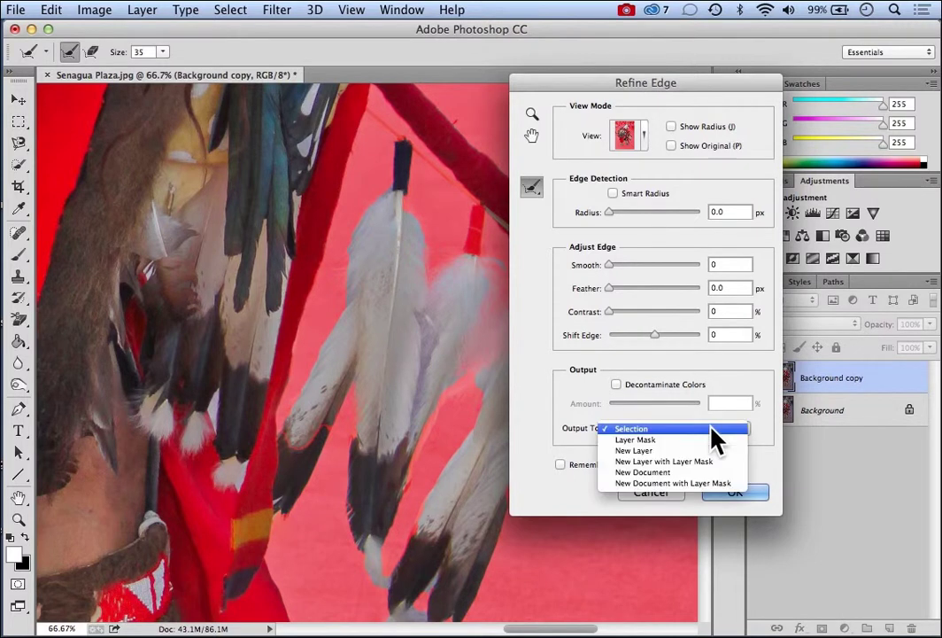
left_click(684, 461)
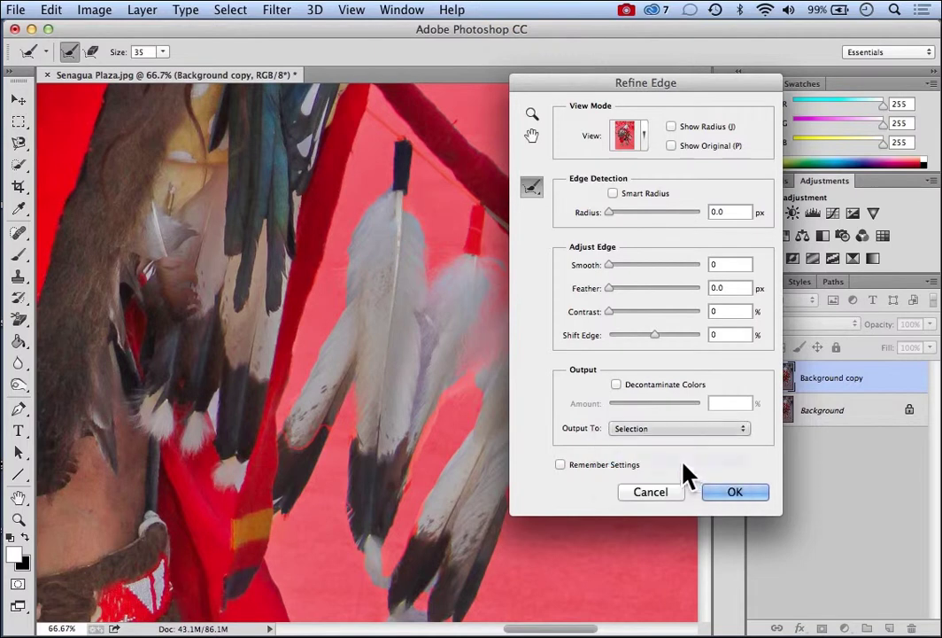
left_click(728, 496)
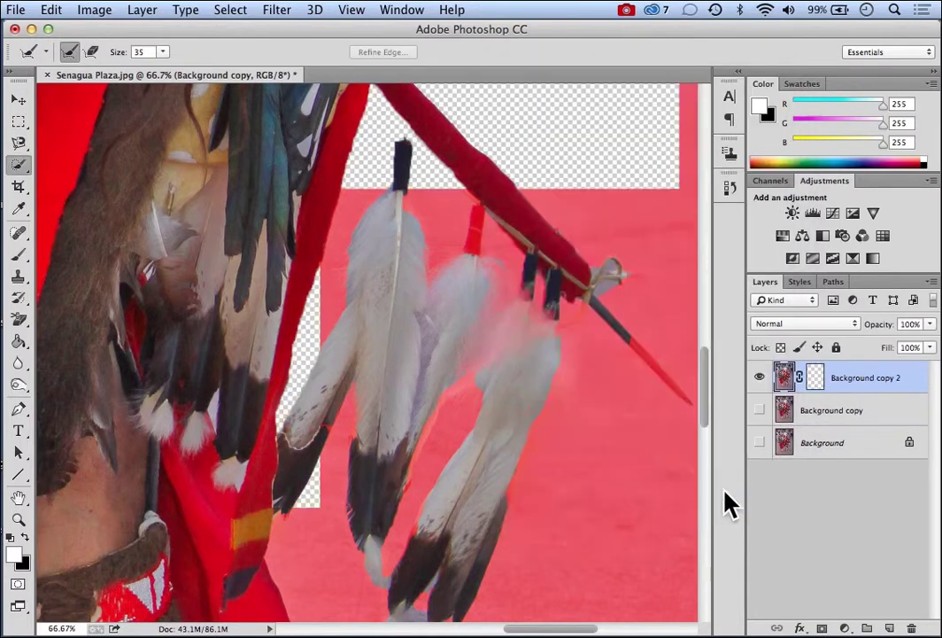
Step: Paint white with the Brush on the Background copy 2 layer mask to restore the missing patch below the lowest brown feathers
left_click_drag(704, 408, 719, 336)
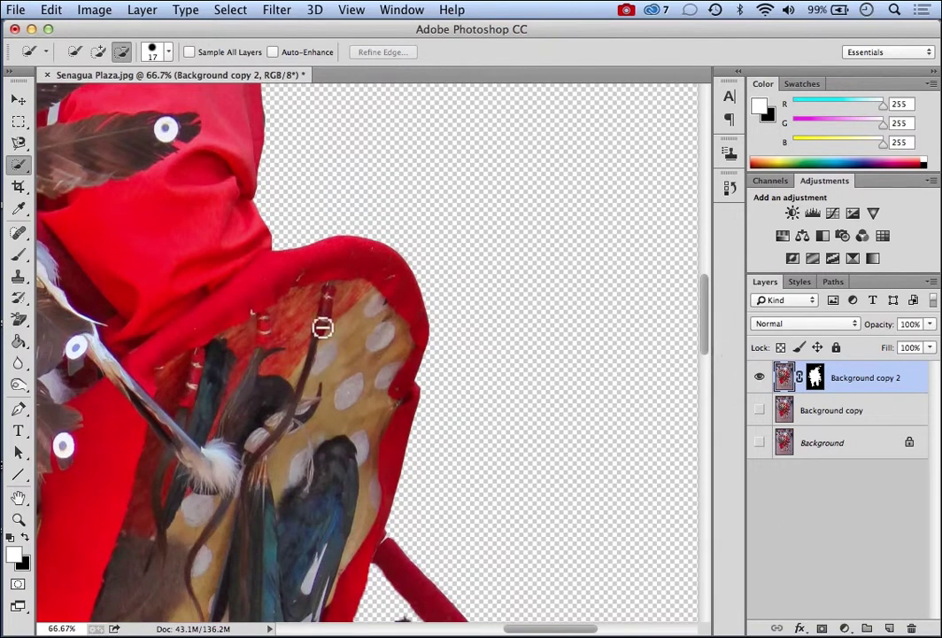
left_click(18, 520)
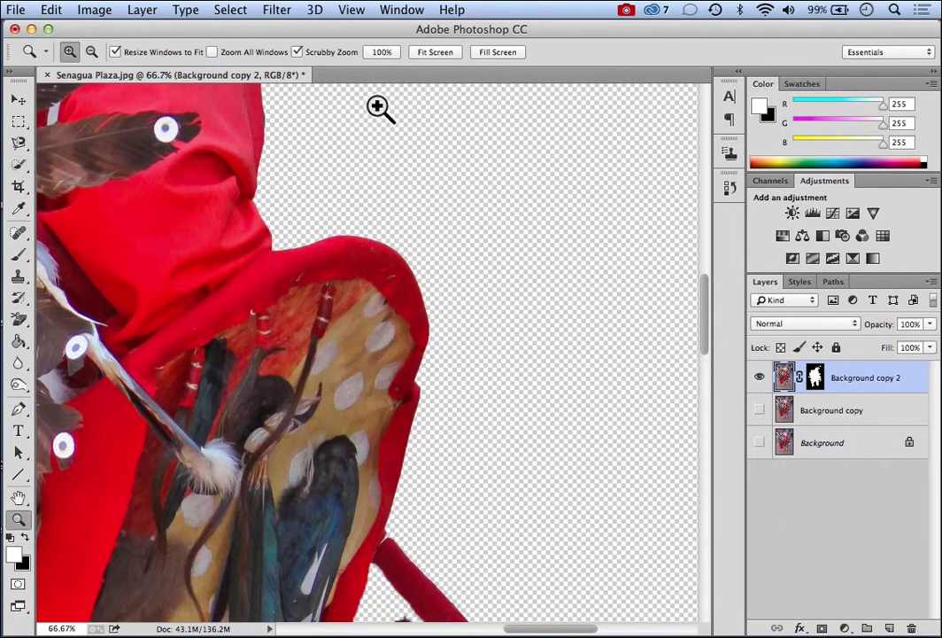
left_click(435, 53)
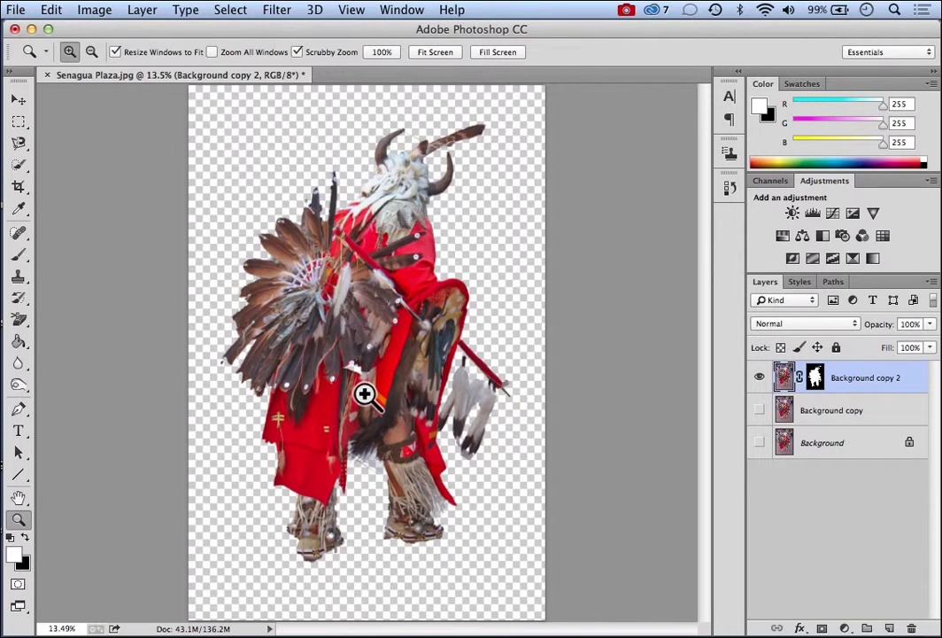
left_click(813, 377)
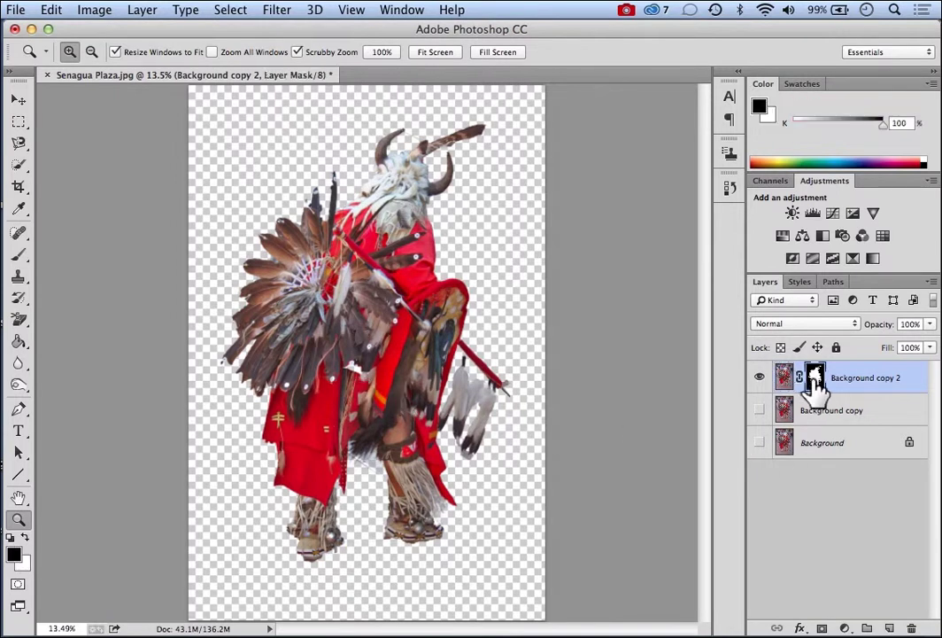
left_click(354, 372)
left_click(354, 367)
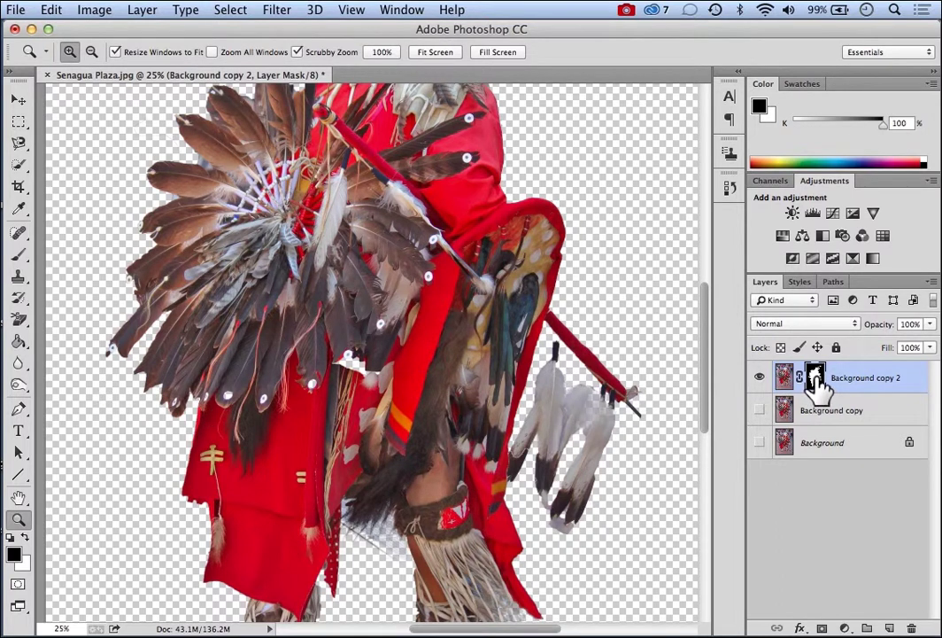
left_click(26, 539)
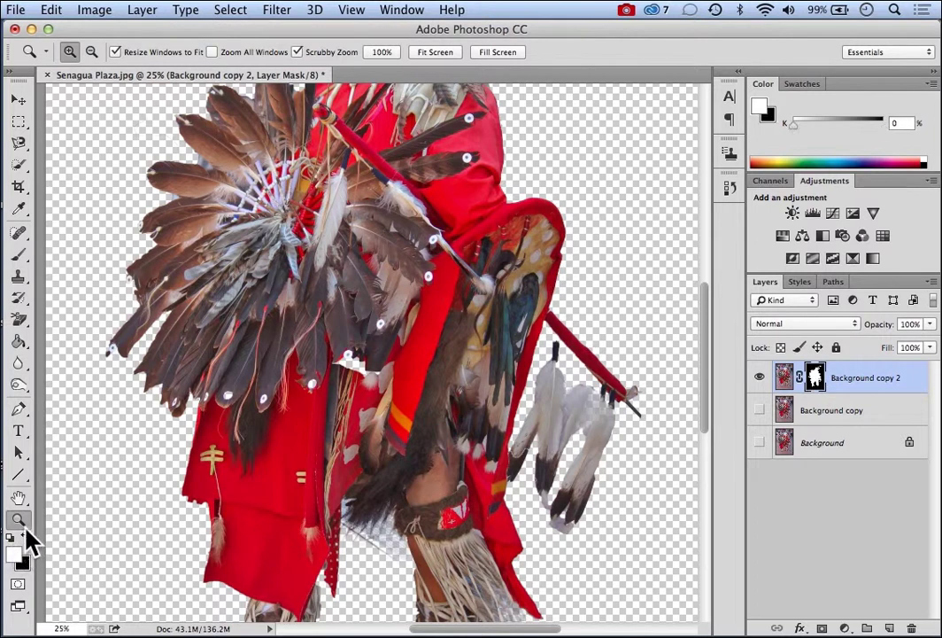
left_click(19, 257)
mouse_move(366, 370)
left_mouse_down()
mouse_move(324, 348)
mouse_move(372, 339)
mouse_move(339, 375)
mouse_move(333, 362)
mouse_move(426, 262)
mouse_move(336, 387)
mouse_move(275, 412)
left_mouse_up()
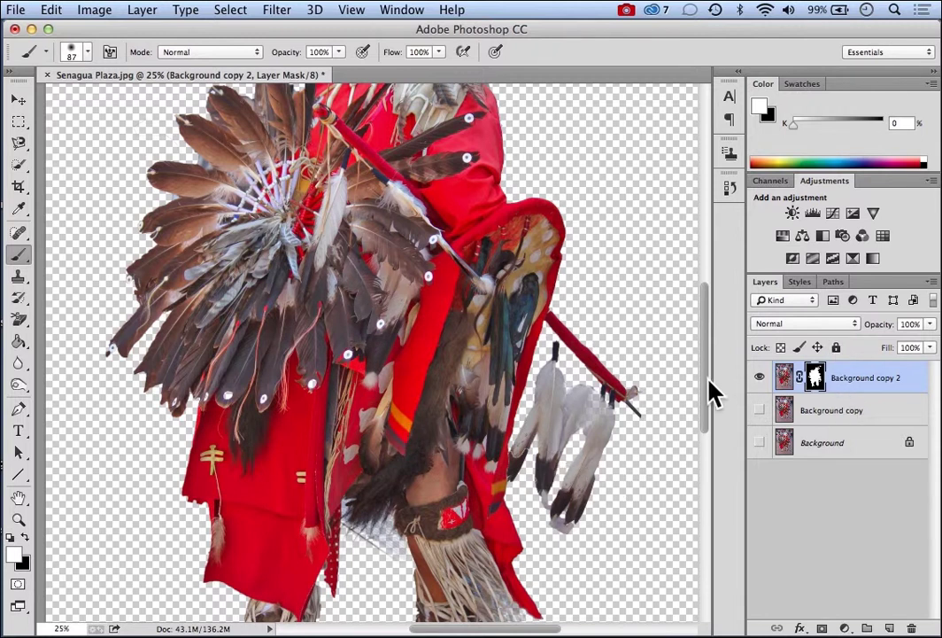
Step: Compare the masked headdress, horns and string with the original photo by toggling the Background layer's visibility
left_click_drag(707, 392, 722, 301)
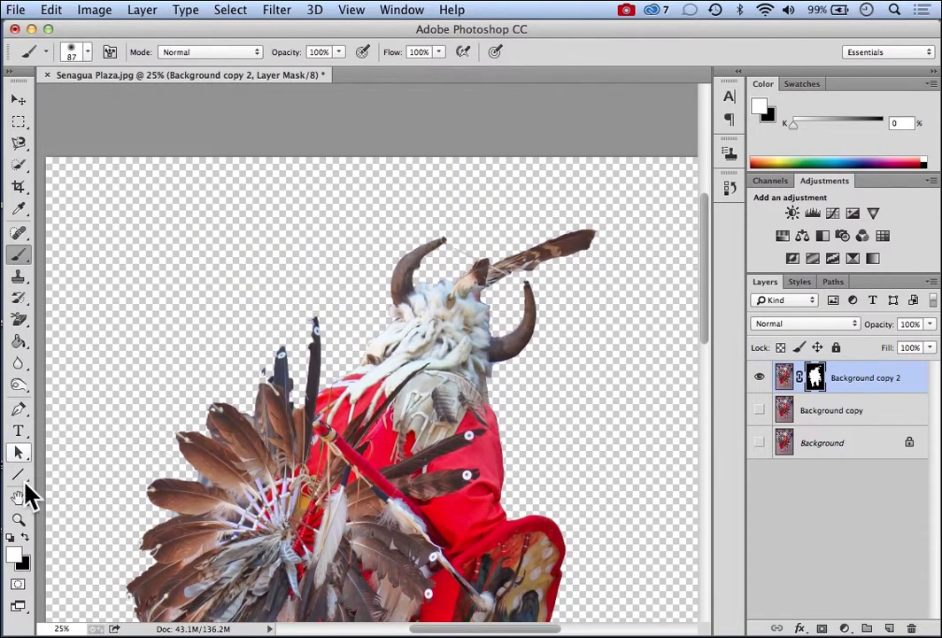
left_click(19, 521)
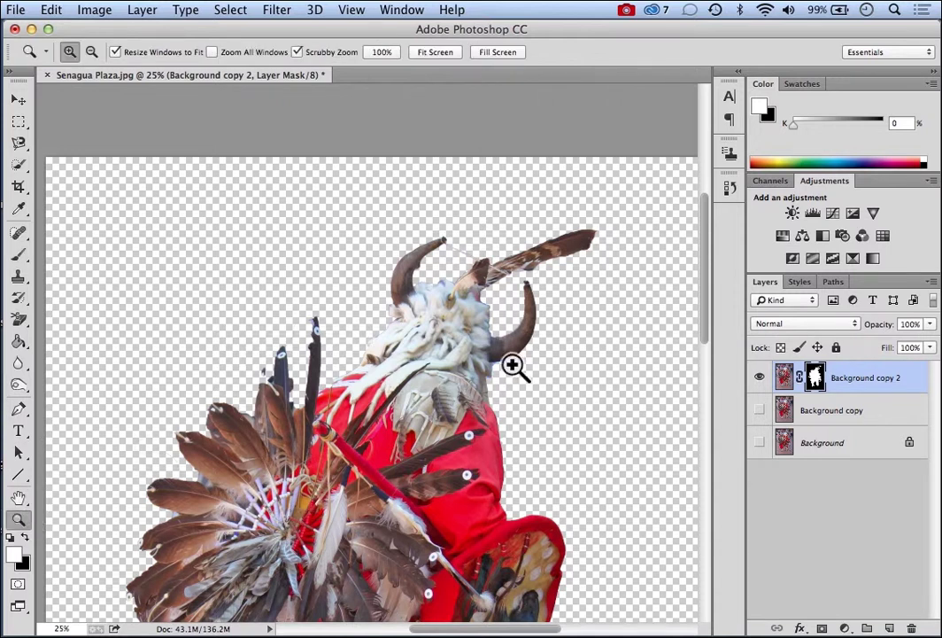
left_click(454, 323)
left_click(453, 323)
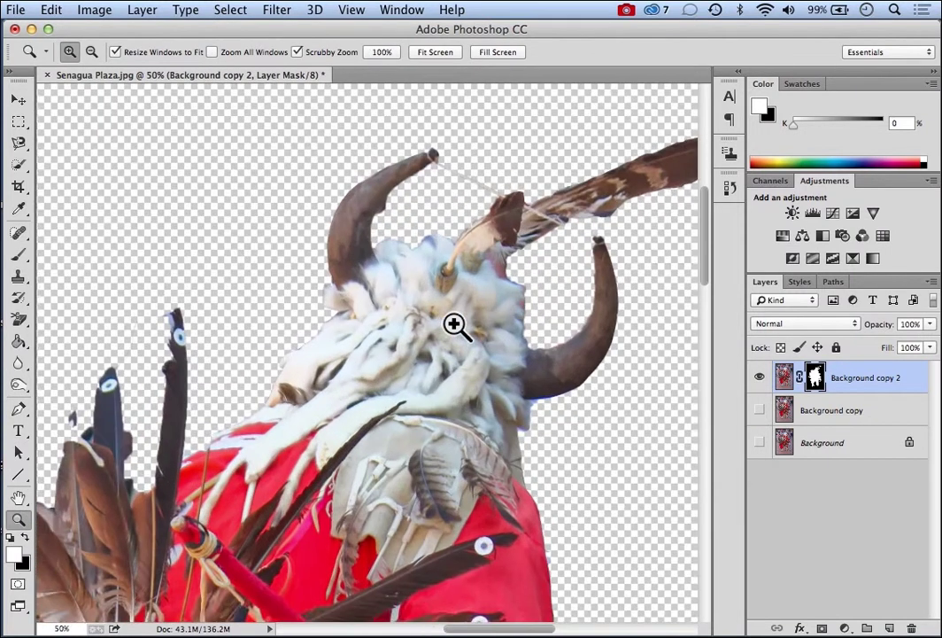
left_click(454, 324)
left_click_drag(707, 246, 711, 235)
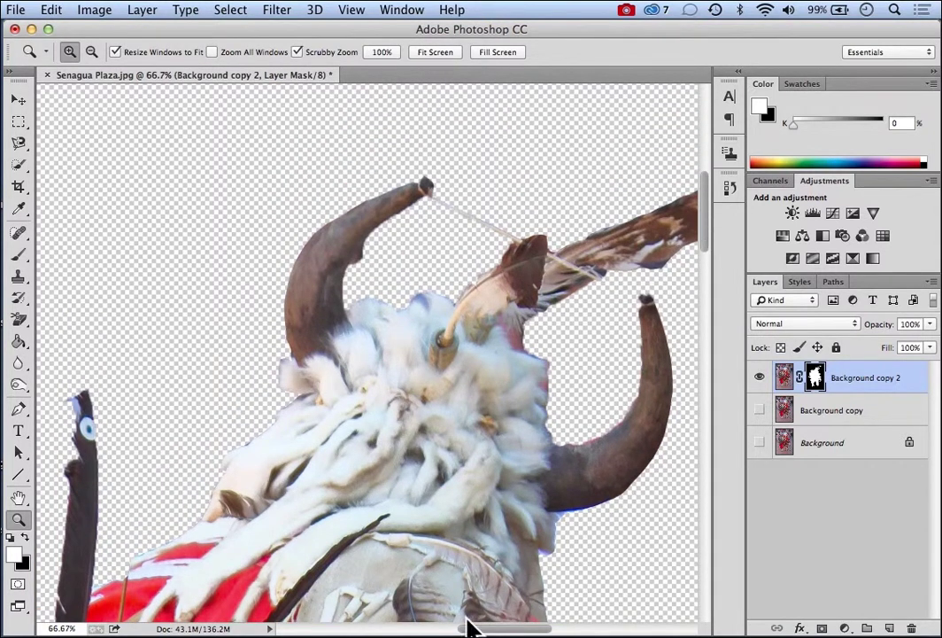
left_click_drag(477, 631, 494, 630)
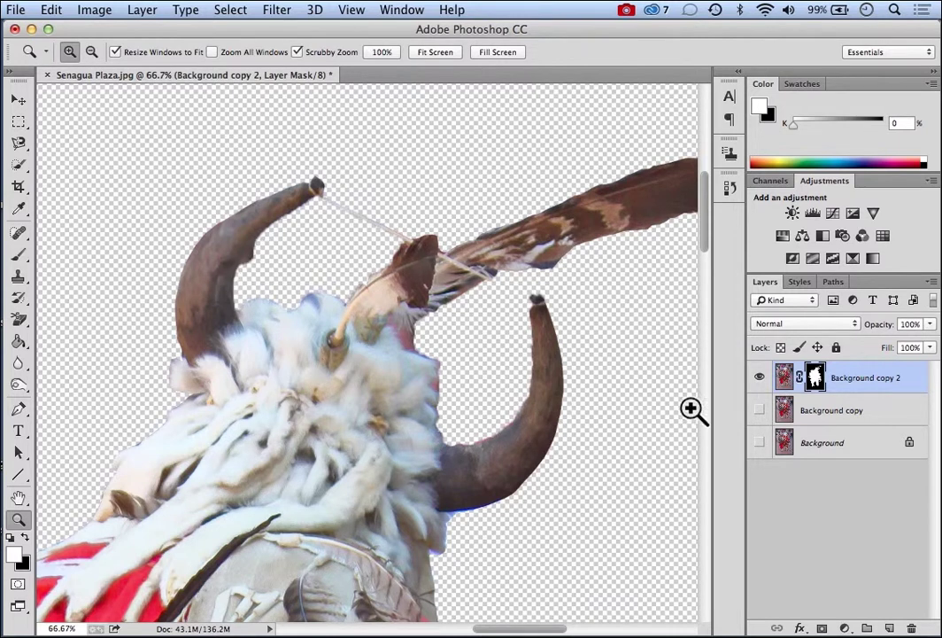
left_click(759, 443)
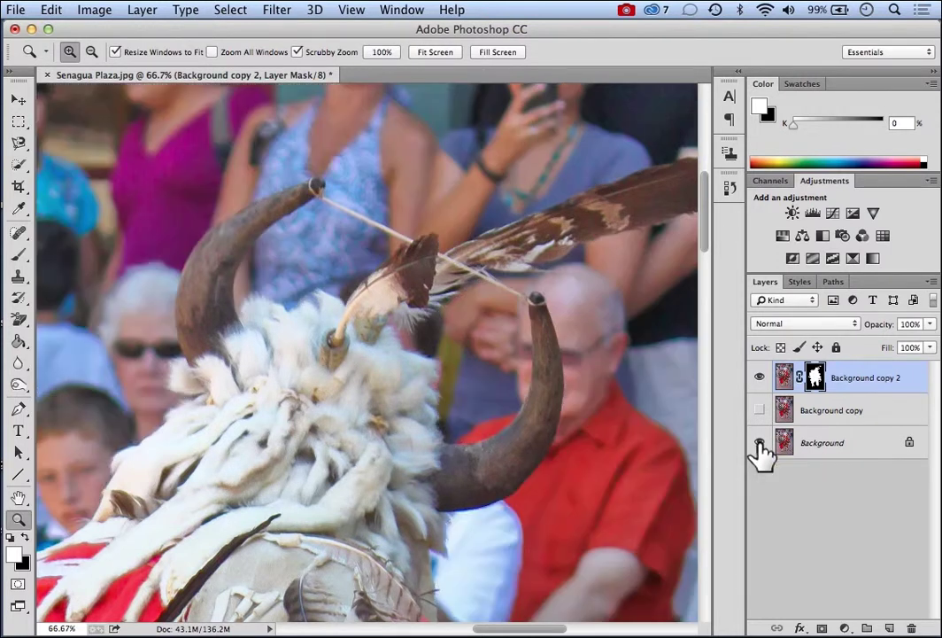
left_click(758, 443)
left_click(759, 442)
left_click(759, 442)
left_click(759, 443)
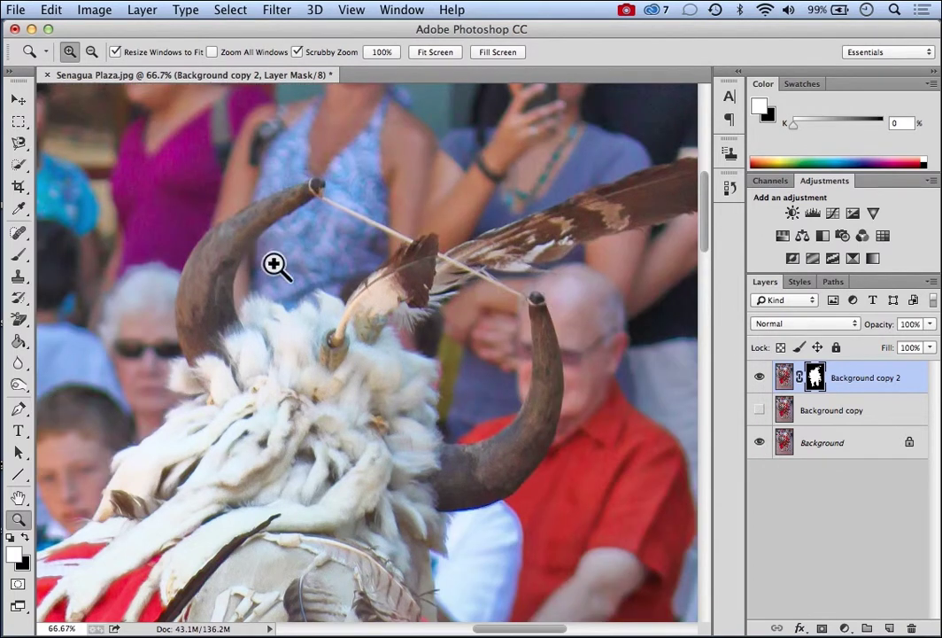
left_click(759, 443)
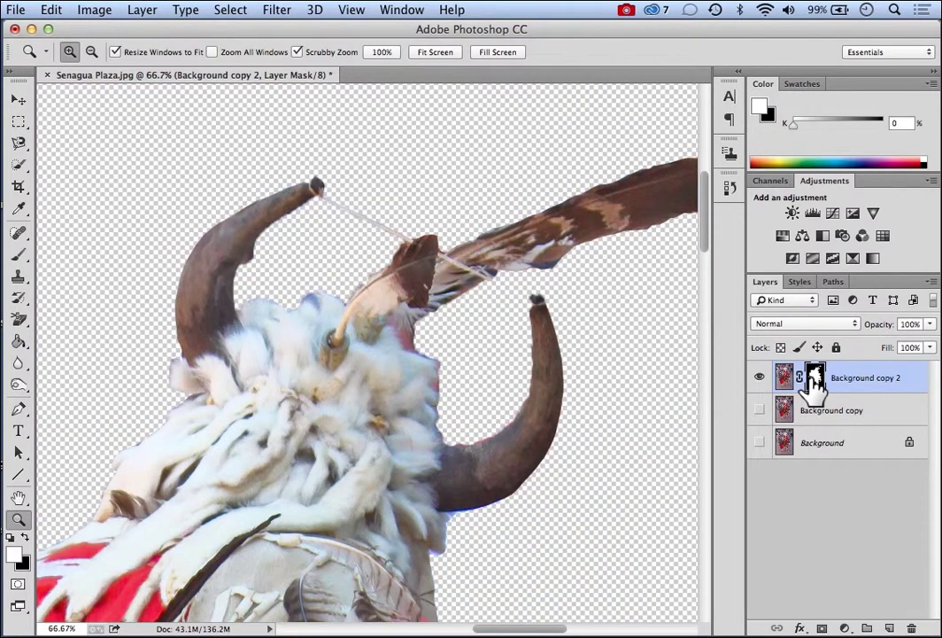
Step: Paint black on the layer mask with a 19 px soft brush to remove leftover background along the left horn's inner edge
left_click(27, 540)
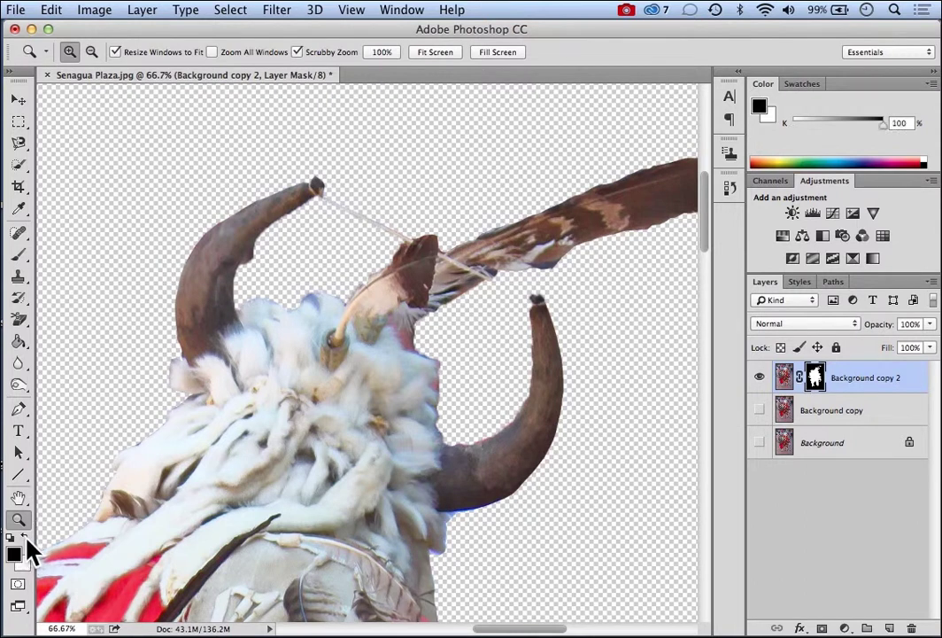
left_click(18, 257)
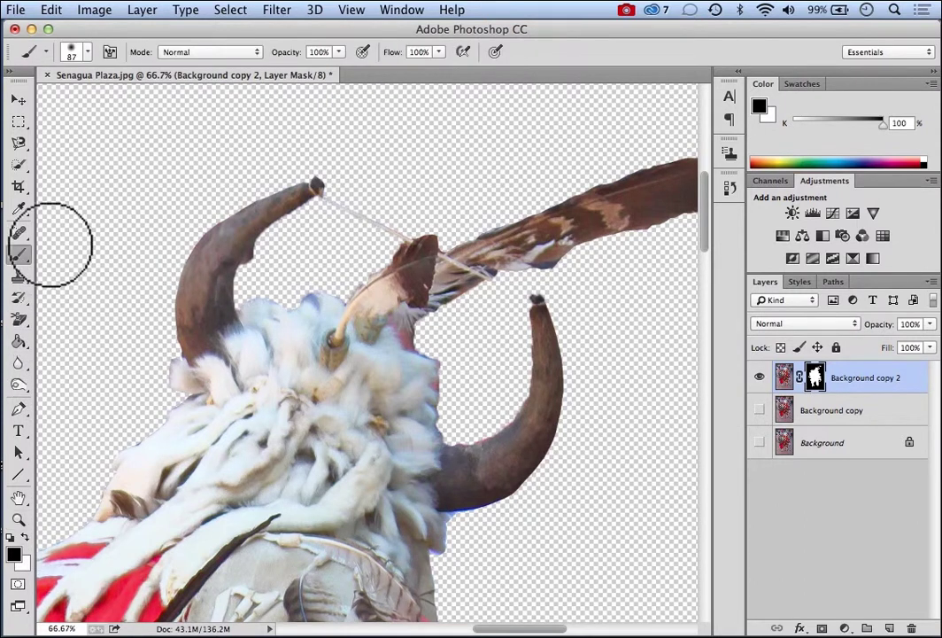
left_click(88, 53)
left_click(112, 100)
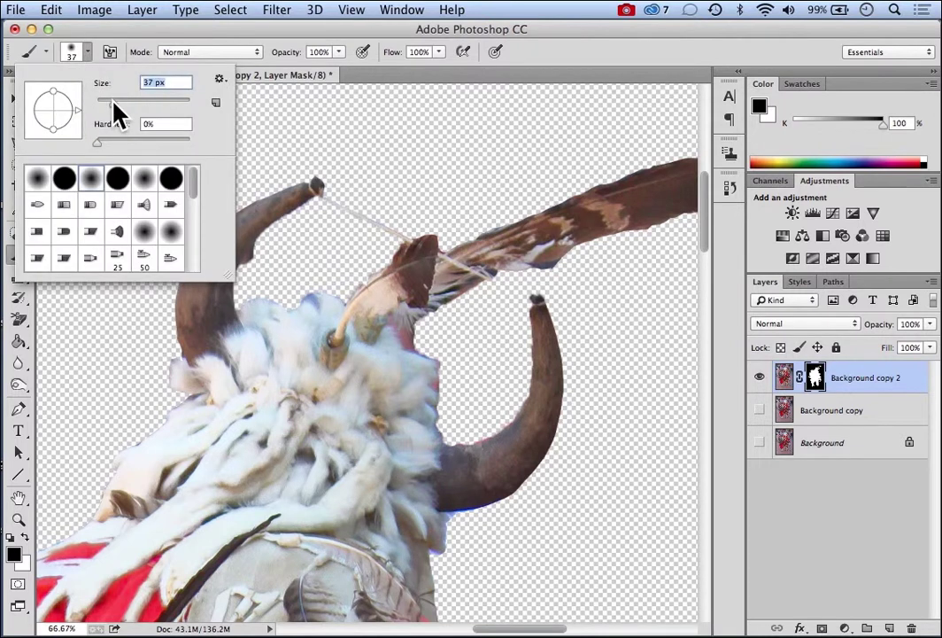
left_click(536, 89)
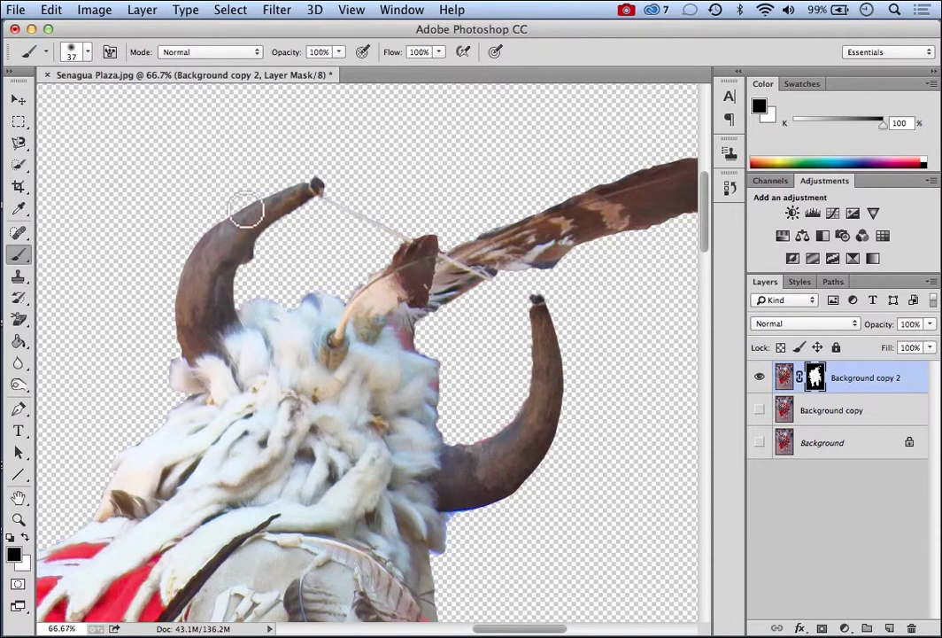
left_click_drag(108, 103, 104, 103)
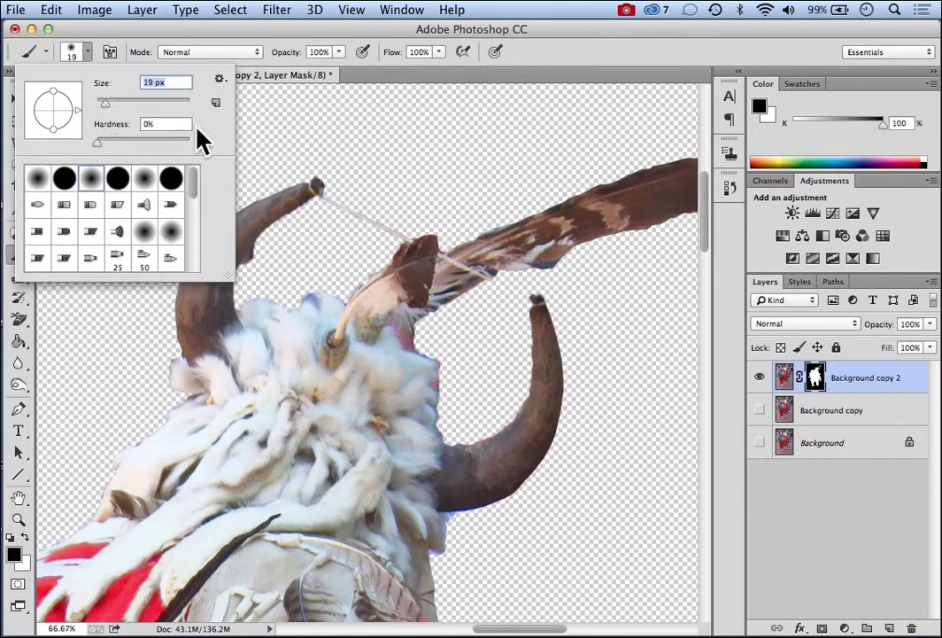
left_click(268, 251)
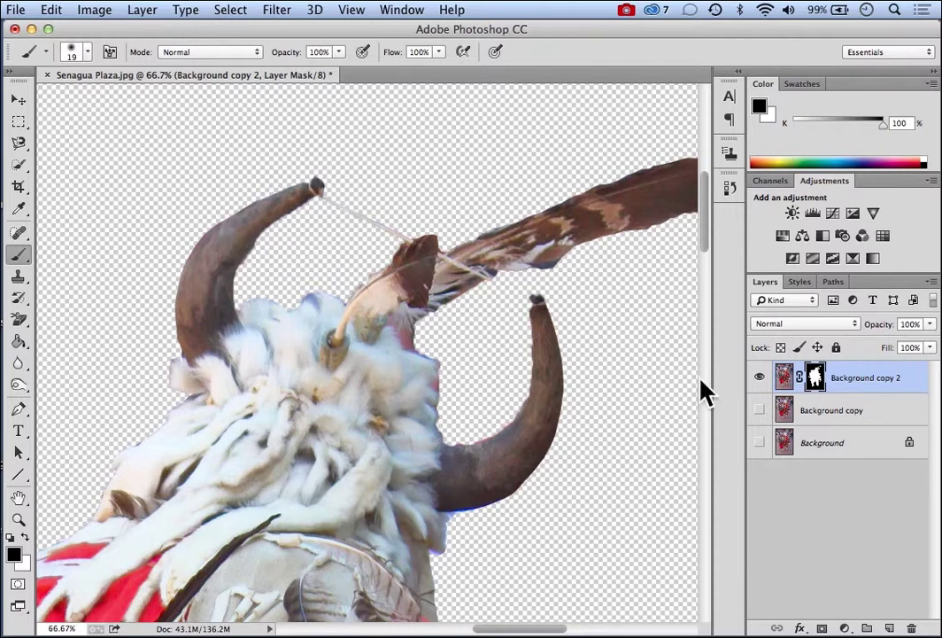
Step: Paint white on the mask with an 8 px brush to restore the string between the horn tips, using the Background layer as a temporary guide
left_click(759, 443)
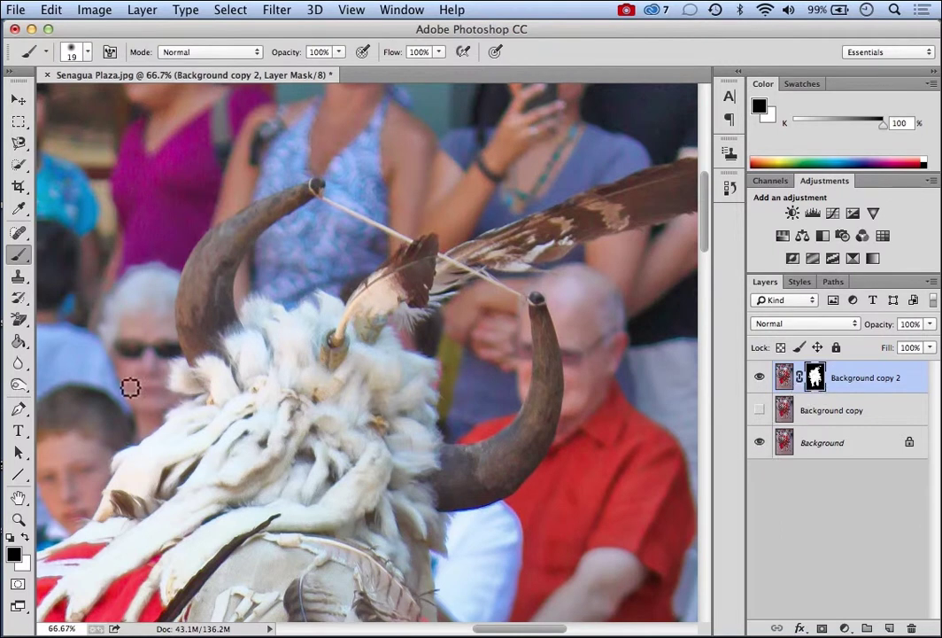
left_click(25, 537)
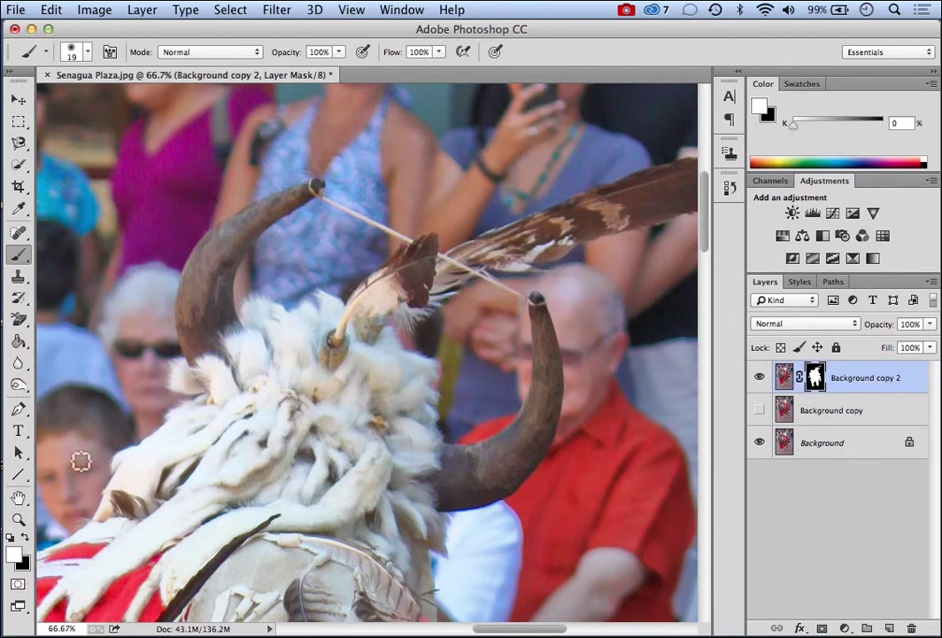
left_click(87, 53)
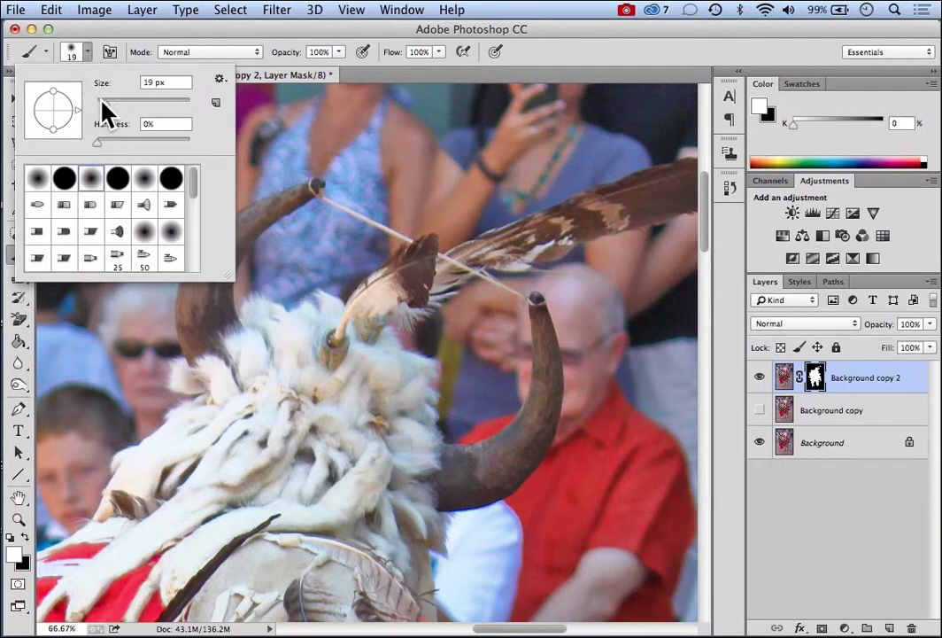
left_click_drag(101, 103, 98, 103)
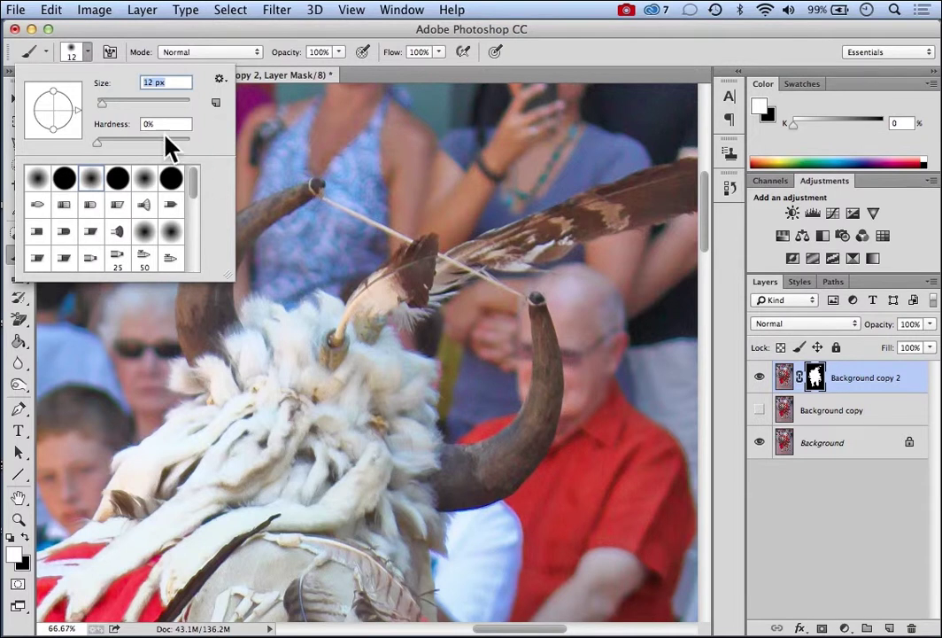
left_click_drag(103, 103, 99, 103)
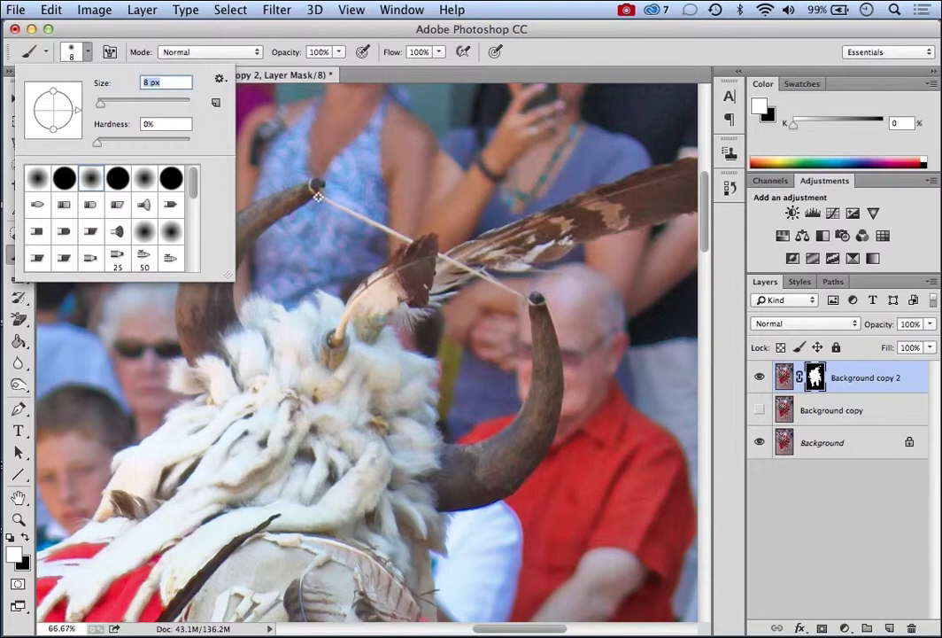
key("Return")
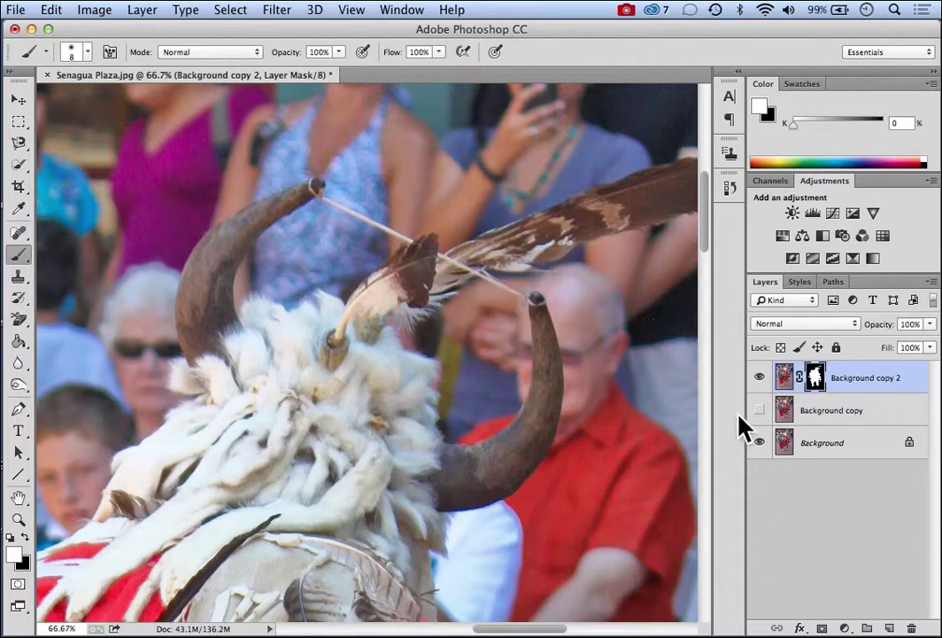
left_click(759, 446)
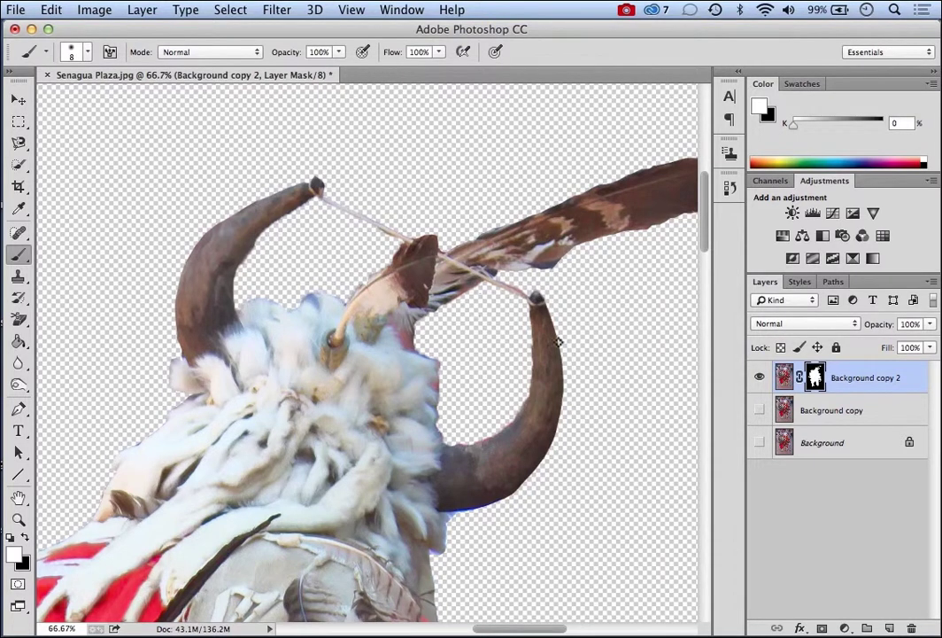
Step: Compare the feather with the original Background, and paint black on the mask to remove background between its lower barbs near the string
left_click(759, 443)
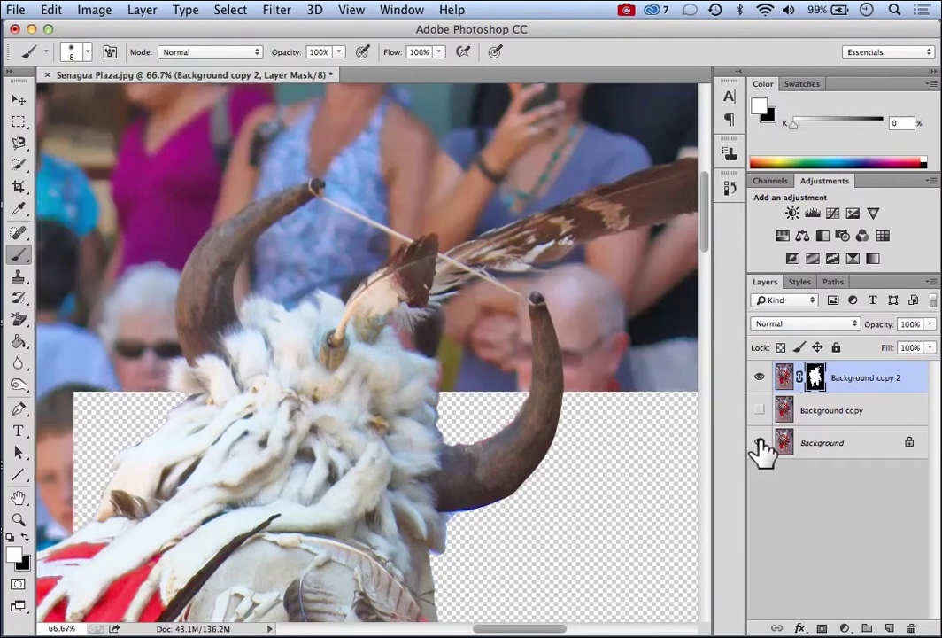
left_click(759, 442)
left_click(758, 442)
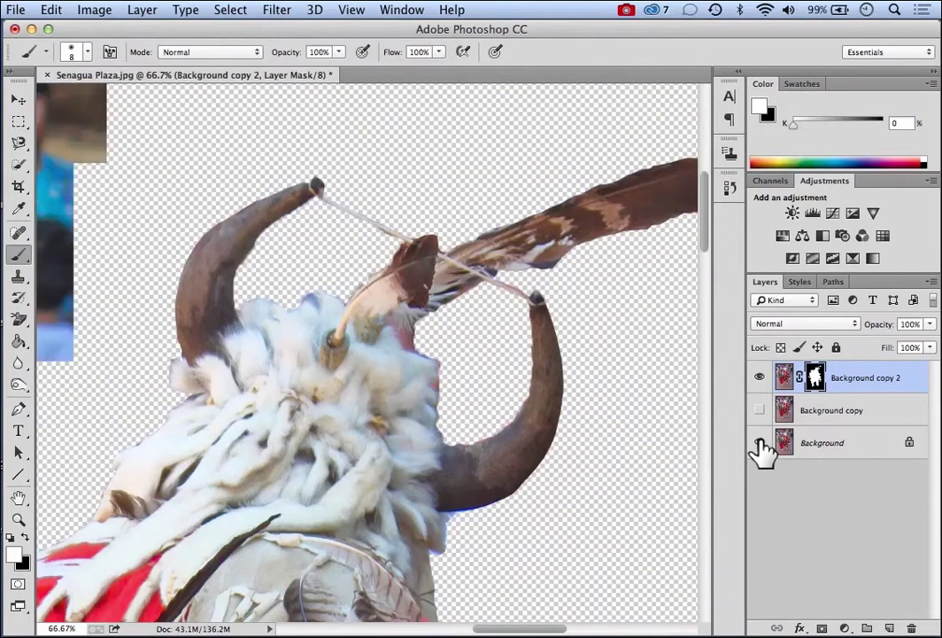
left_click(759, 443)
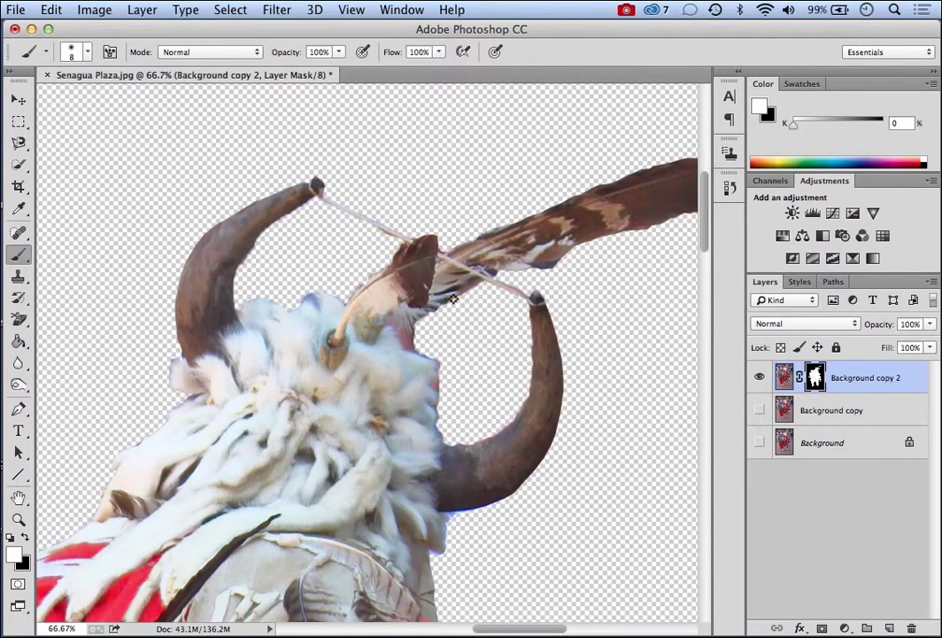
left_click(23, 538)
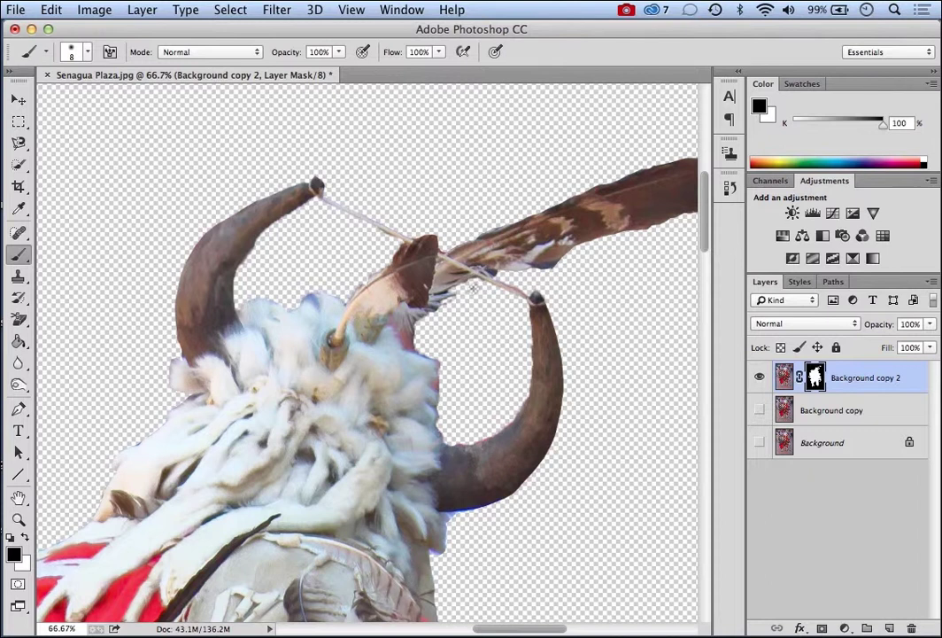
left_click(488, 270)
left_click_drag(535, 264, 558, 263)
Step: Paint white on the mask to restore the thin wisp under the large feather, showing the Background layer only as a guide
left_click(759, 443)
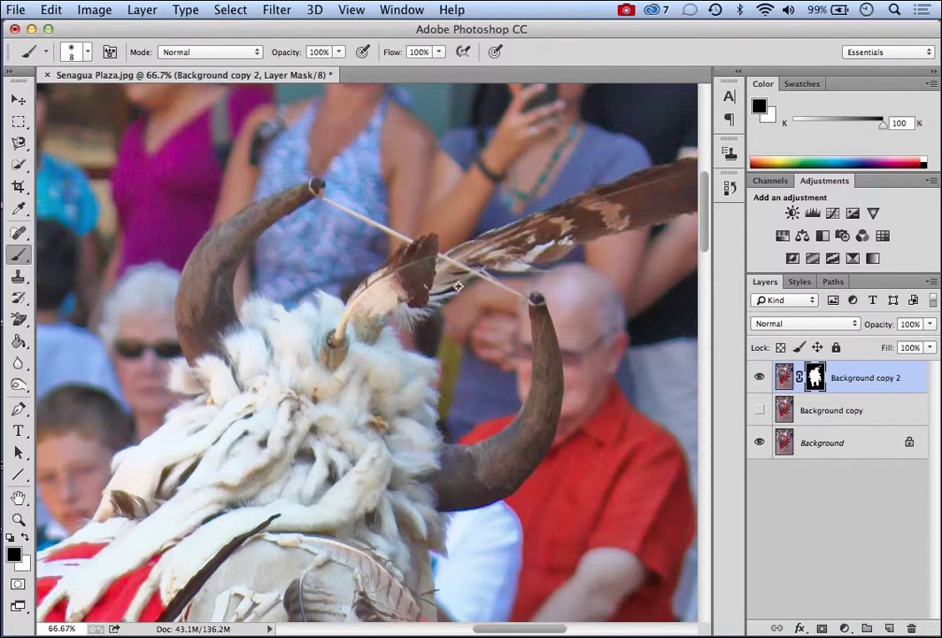
left_click(25, 537)
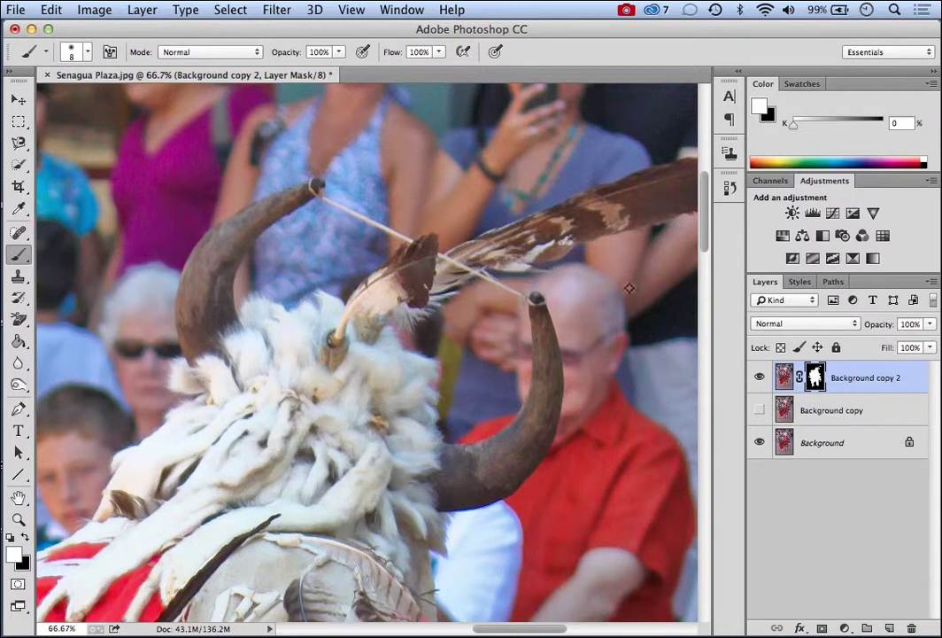
left_click(759, 443)
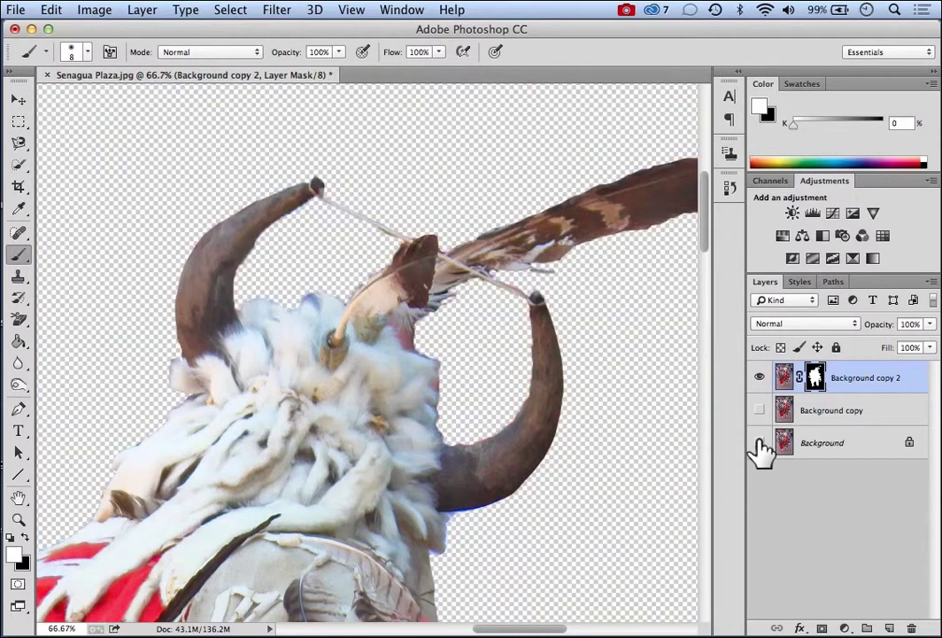
Step: Finish restoring the wisp under the large feather with white on the mask, and compare the lower barbs with the original Background
left_click(759, 443)
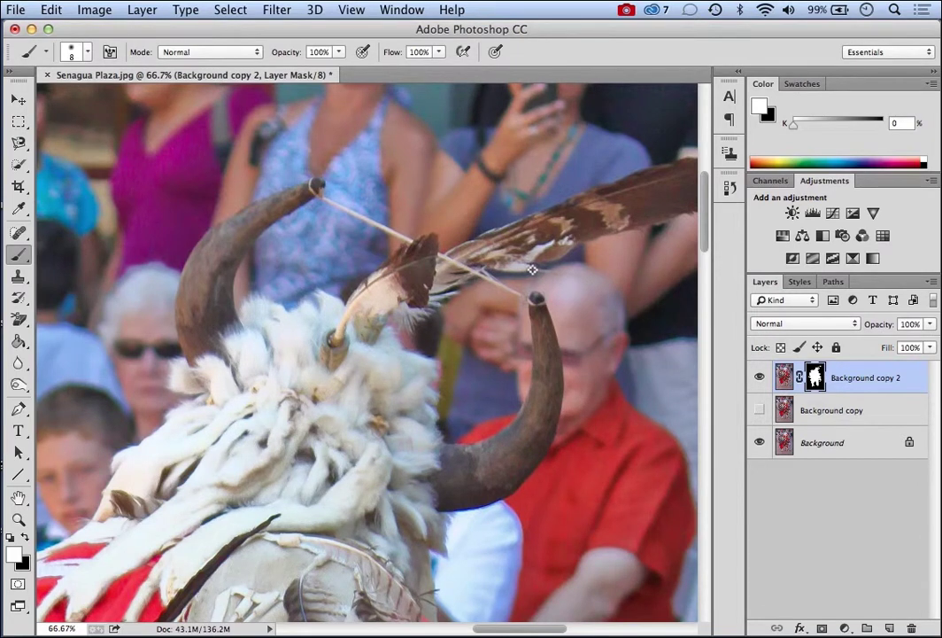
left_click(759, 443)
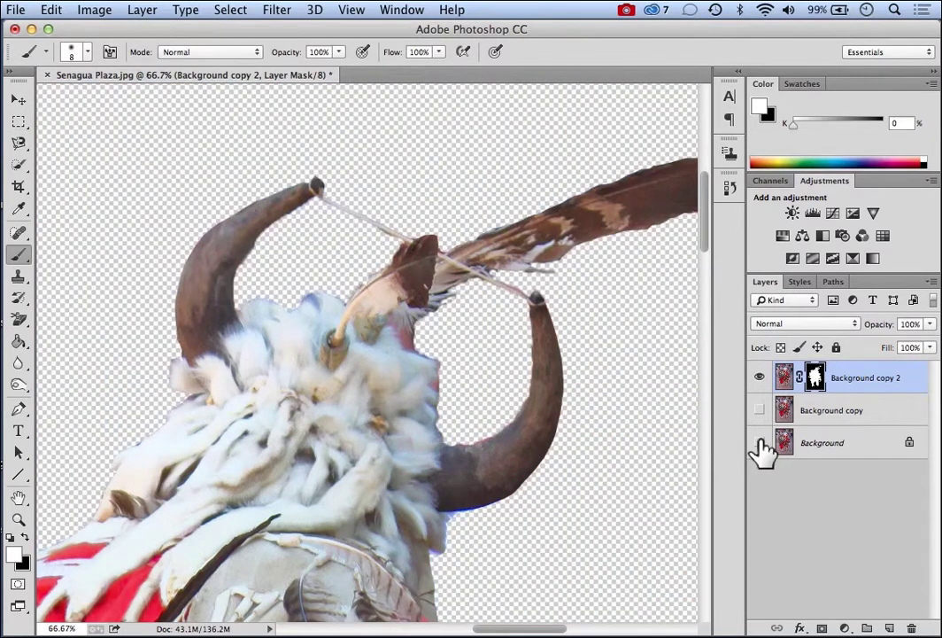
left_click(758, 443)
left_click(759, 443)
left_click(759, 442)
left_click(759, 443)
left_click(759, 442)
left_click(759, 443)
left_click(759, 442)
left_click(758, 443)
left_click(759, 443)
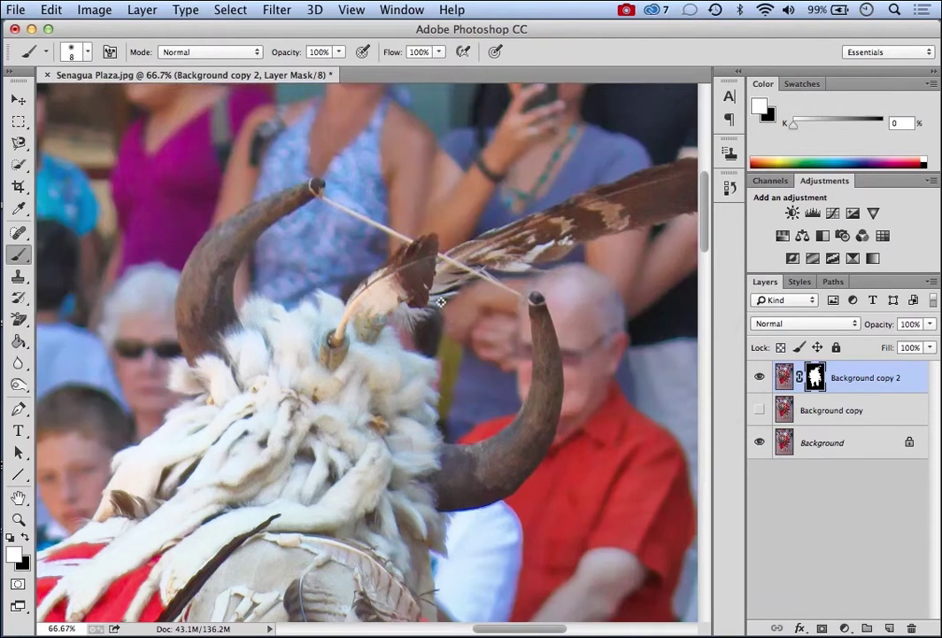
left_click(759, 443)
left_click(759, 443)
left_click(759, 443)
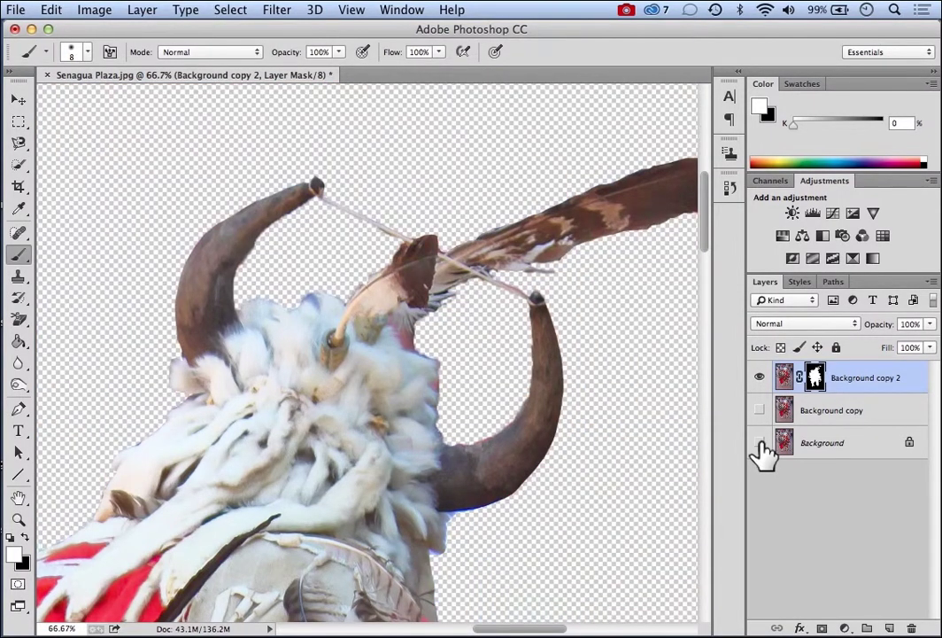
Step: Paint black on the mask with the 8 px brush to remove the reddish background between the feather's lower barbs and the white fur
left_click(759, 443)
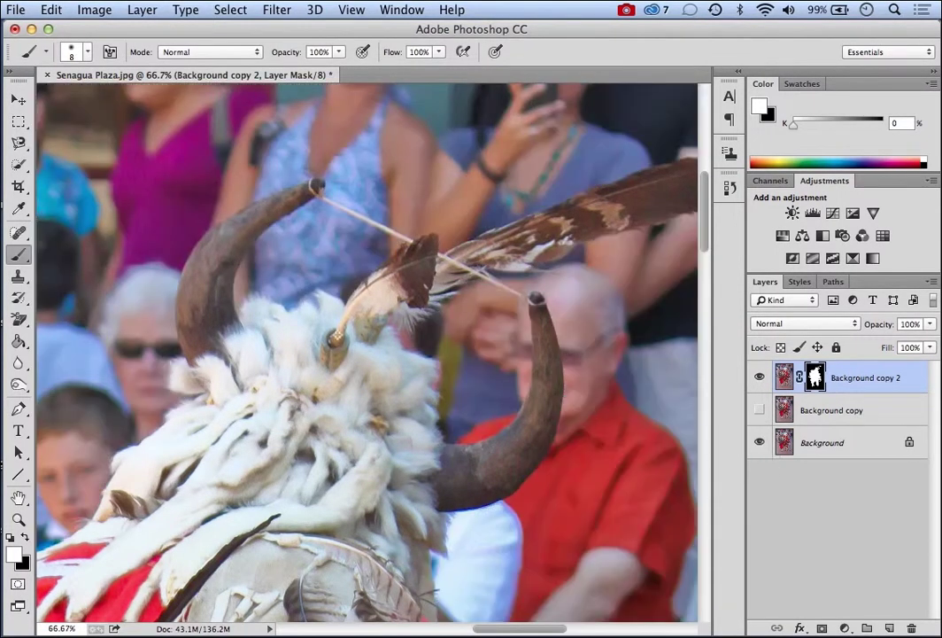
left_click(26, 536)
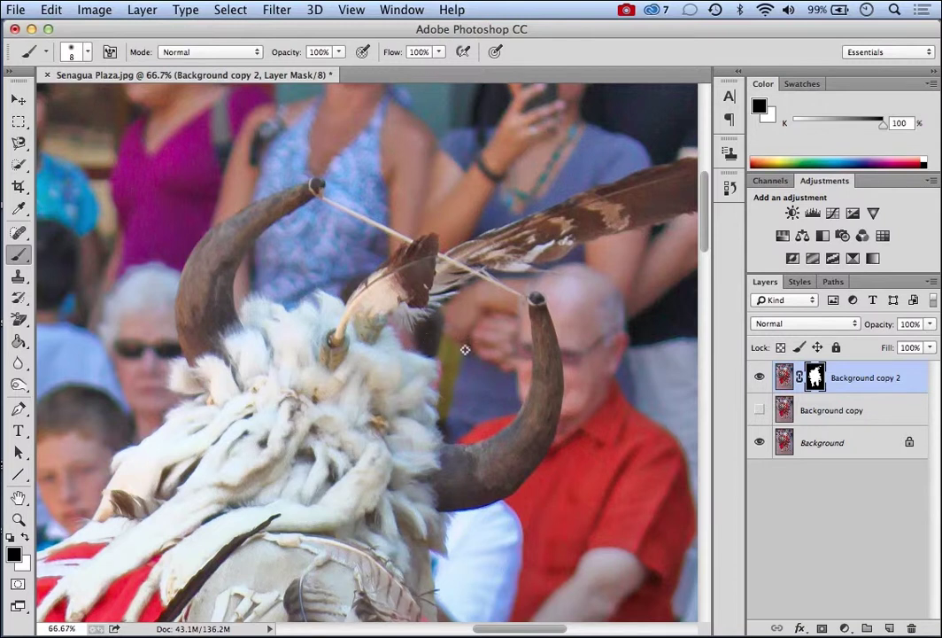
left_click(758, 443)
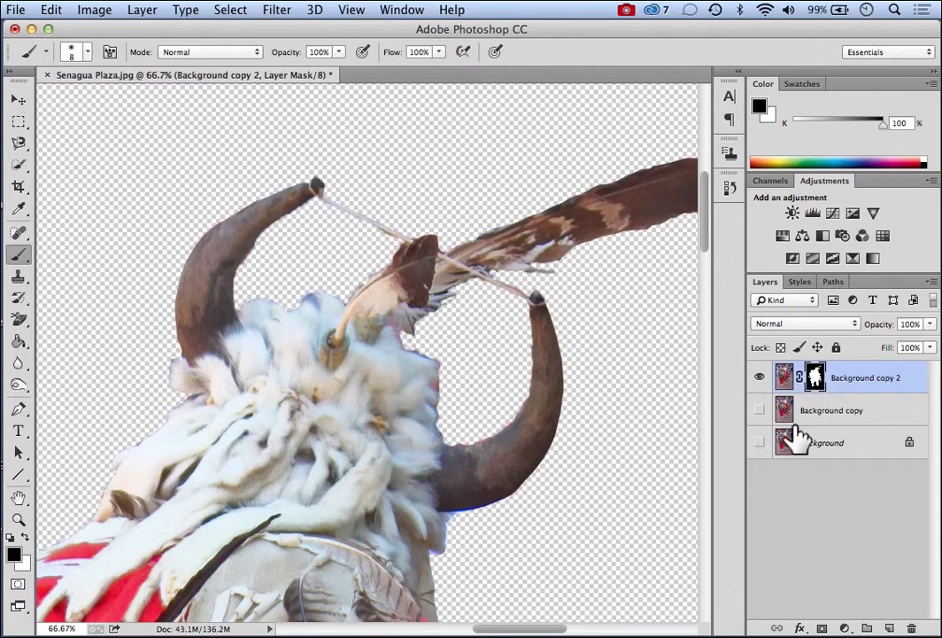
Step: Compare the masked headdress's fur and barb edges beside the right horn with the original Background layer
left_click(762, 443)
left_click(761, 443)
left_click(759, 442)
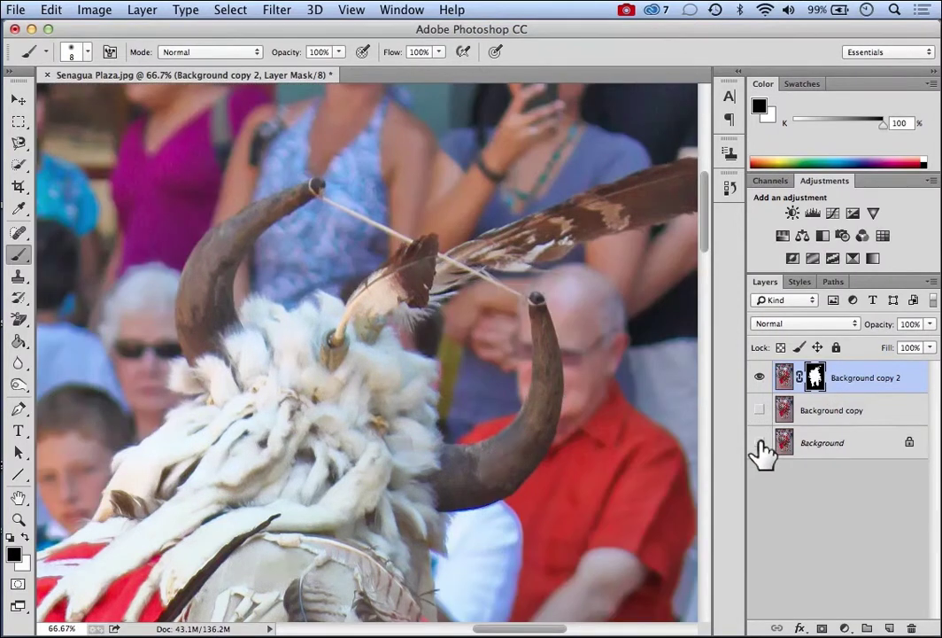
left_click(760, 442)
left_click(759, 443)
left_click(760, 443)
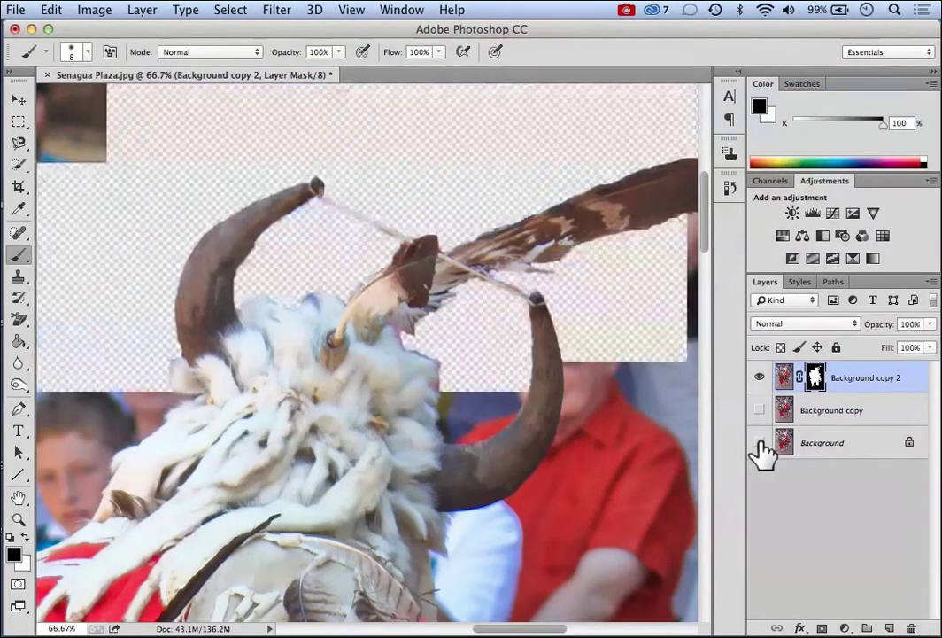
left_click(759, 443)
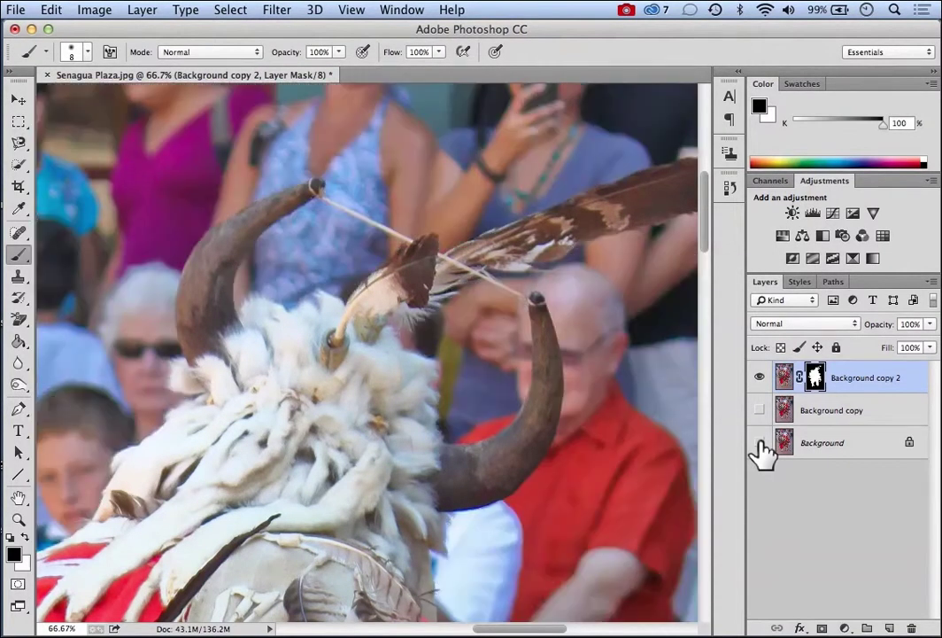
left_click(759, 442)
left_click(760, 443)
left_click(760, 442)
Step: Paint white on the mask to restore the fur tip below the right horn, using the Background layer as a temporary guide
left_click(760, 442)
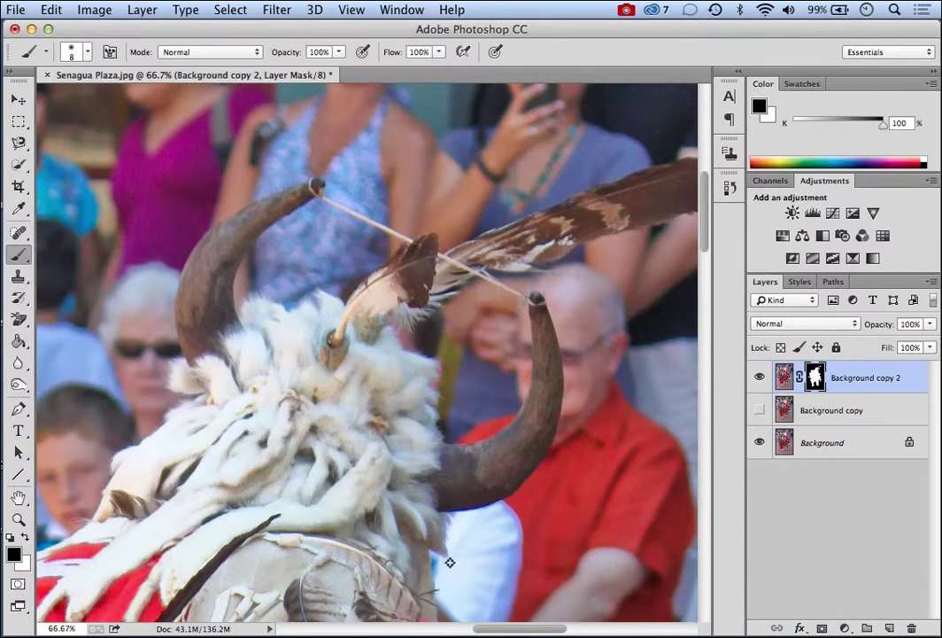
left_click(26, 538)
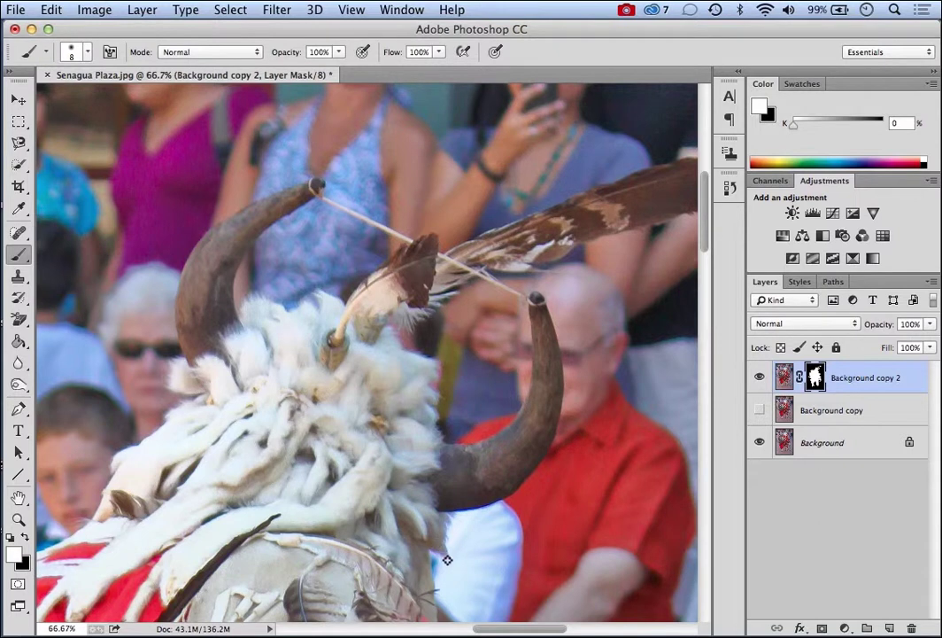
left_click(760, 442)
left_click(760, 442)
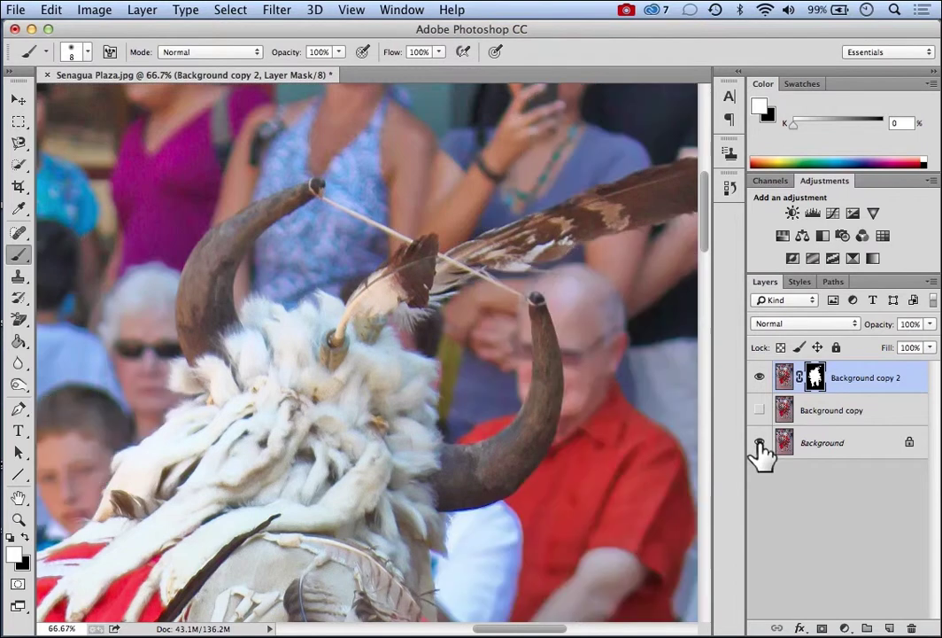
left_click(760, 443)
left_click(760, 443)
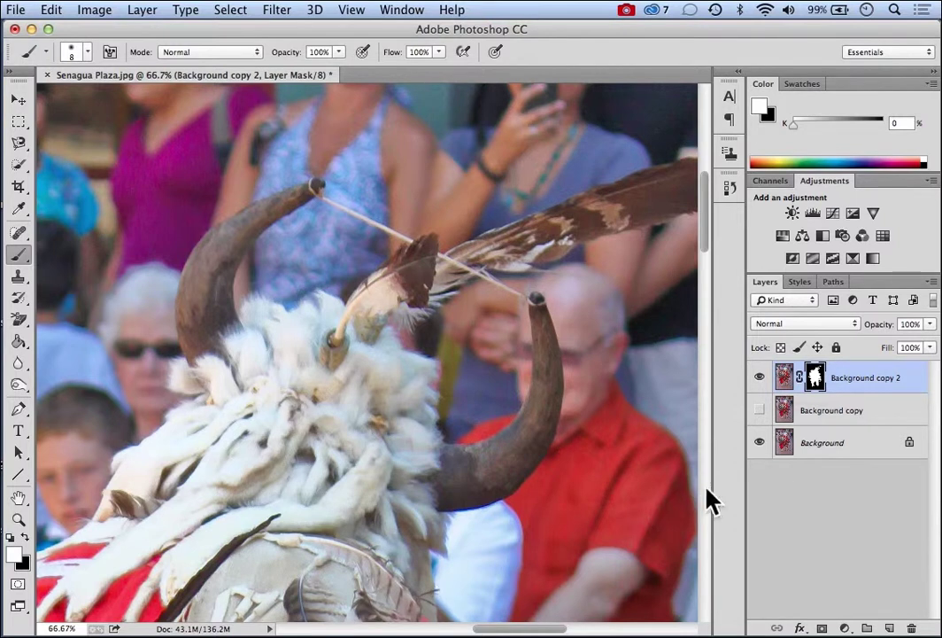
left_click(760, 443)
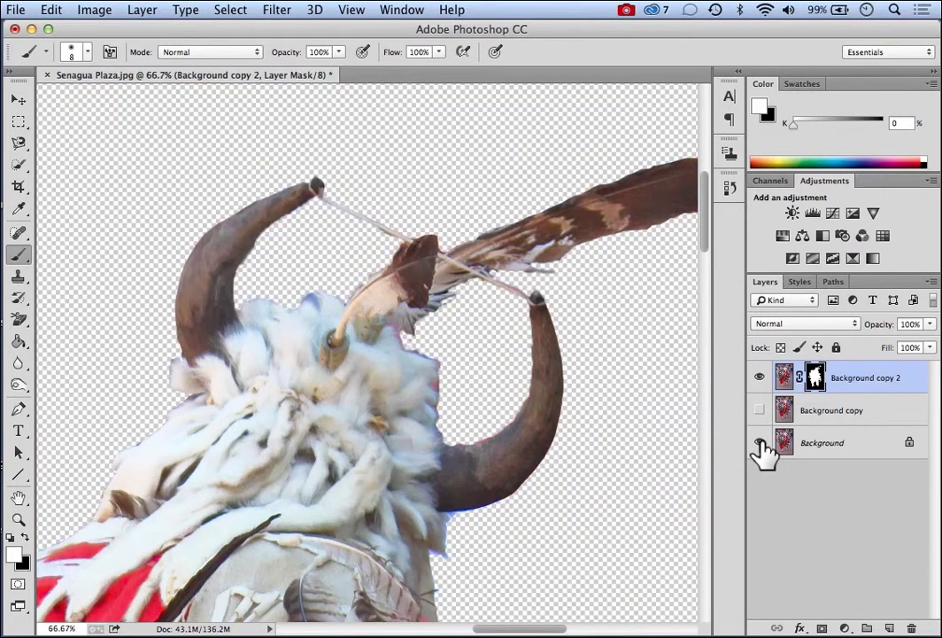
Step: Paint black on the mask to trim the bluish background fringe around the fur tip below the right horn
left_click(760, 443)
left_click(760, 442)
left_click(759, 443)
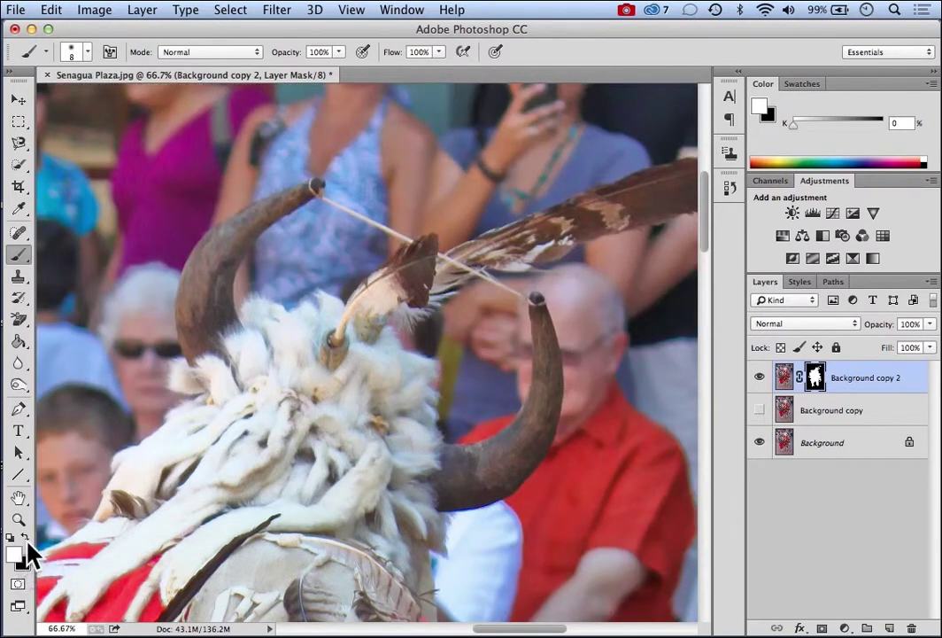
left_click(24, 537)
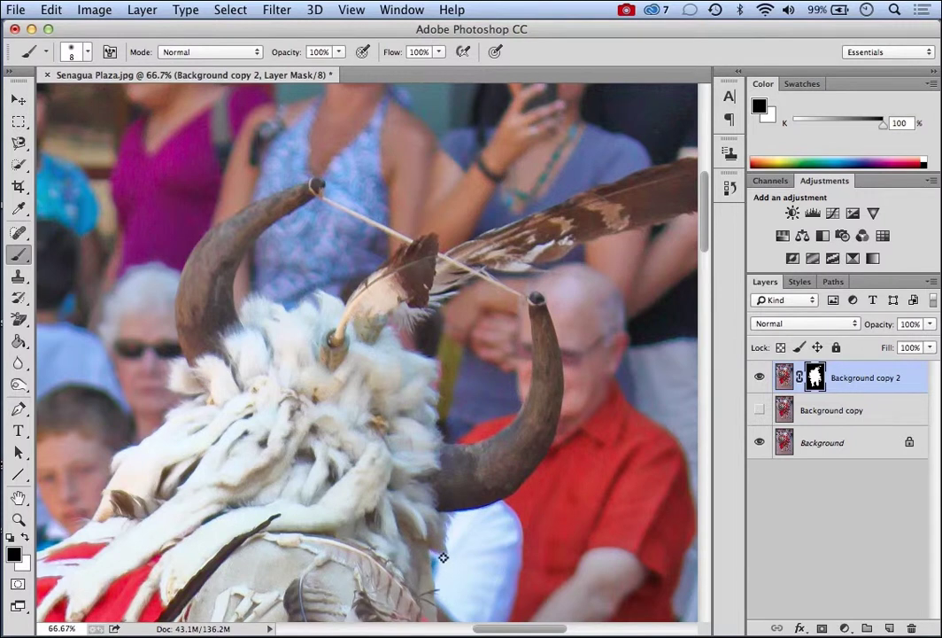
left_click(759, 443)
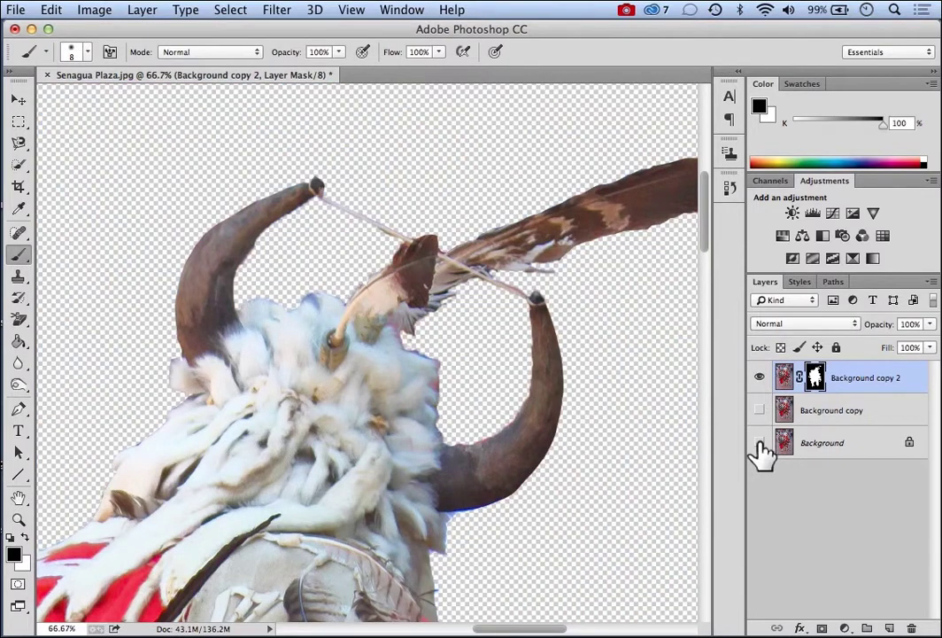
left_click(759, 443)
left_click(756, 444)
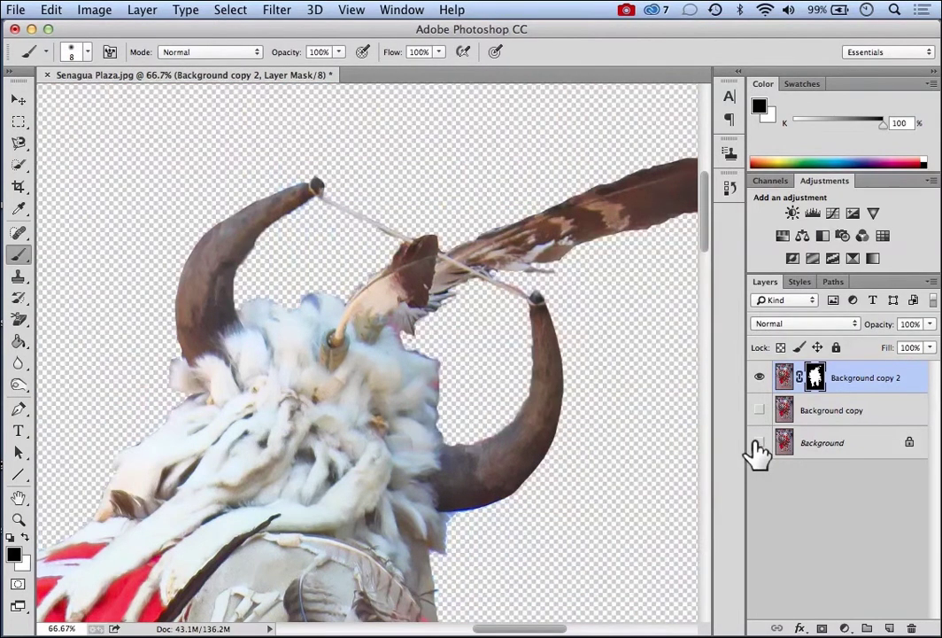
Step: Compare the right horn's inner edge and the neighbouring fur with the original, leaving the Background layer hidden
left_click(759, 443)
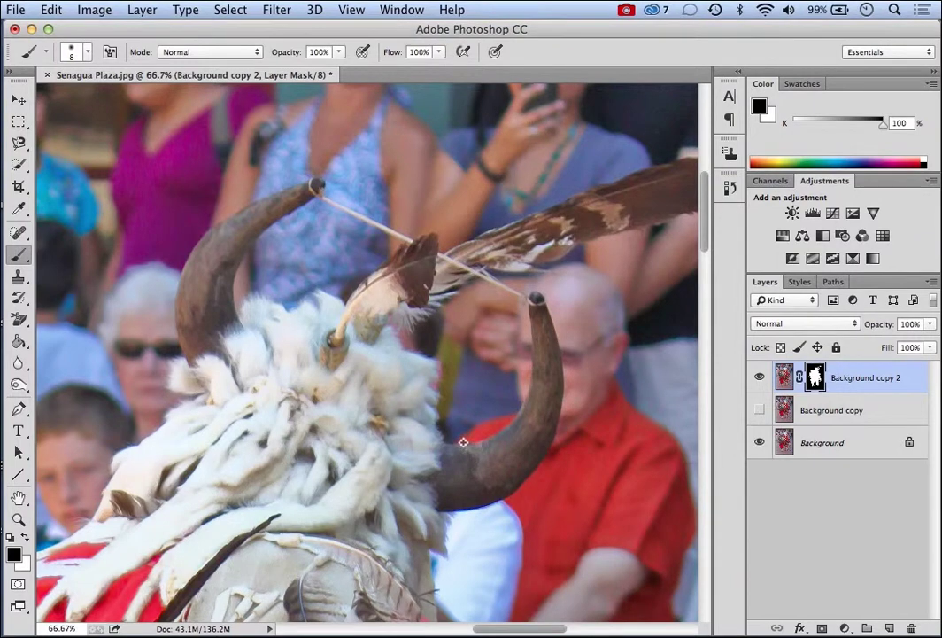
left_click(759, 443)
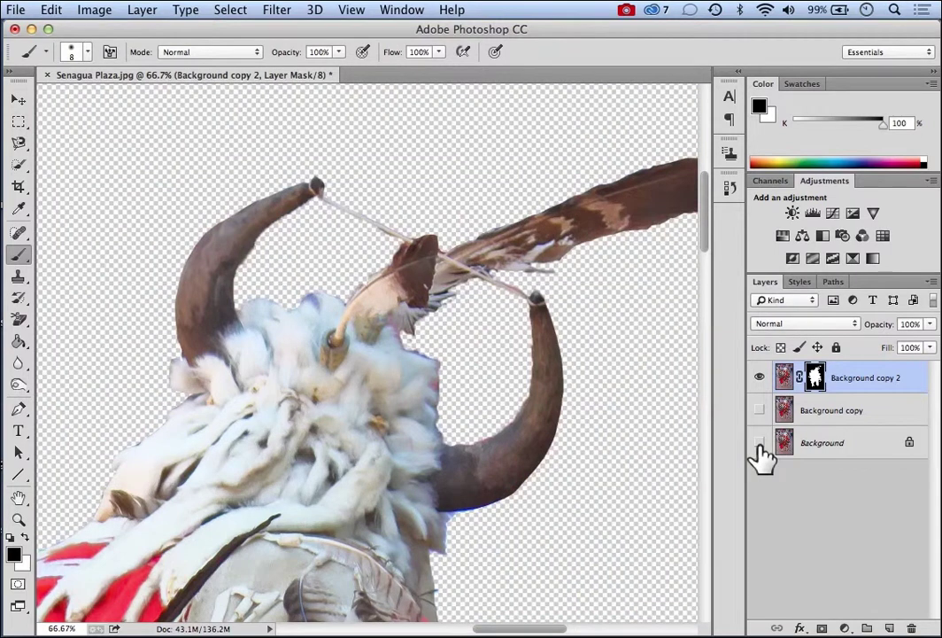
left_click(759, 443)
left_click(759, 443)
left_click(758, 442)
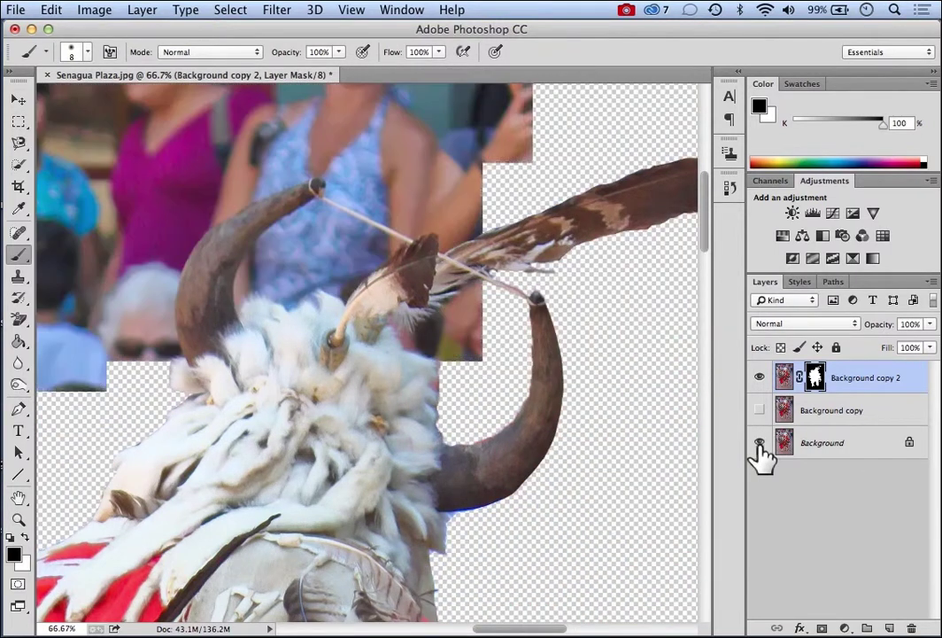
left_click_drag(708, 247, 713, 313)
left_click(759, 410)
left_click(759, 443)
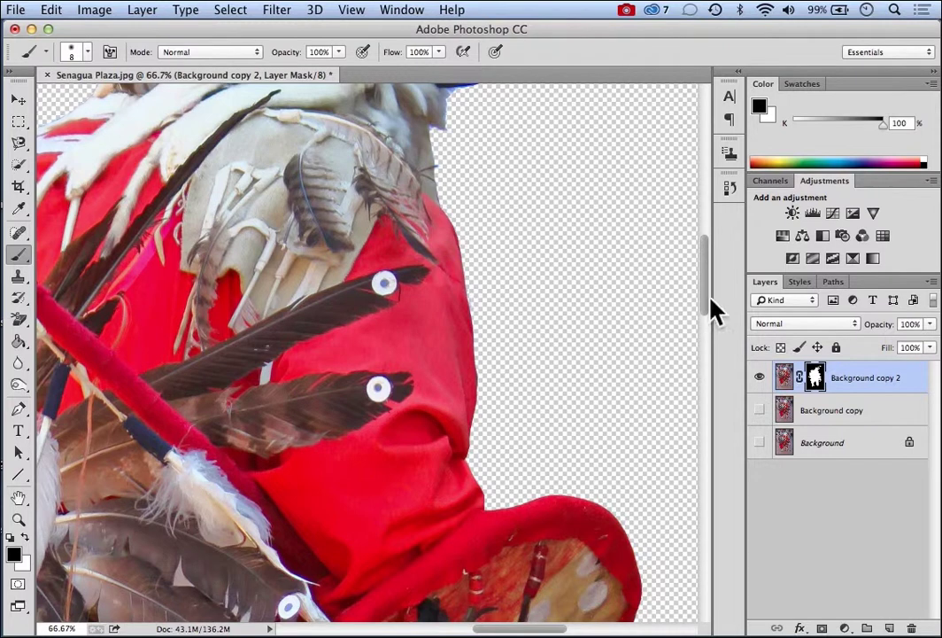
Step: Paint white on the mask to restore the thin cord from the red cloth along the red staff, with the Background as guide
left_click_drag(707, 315, 700, 381)
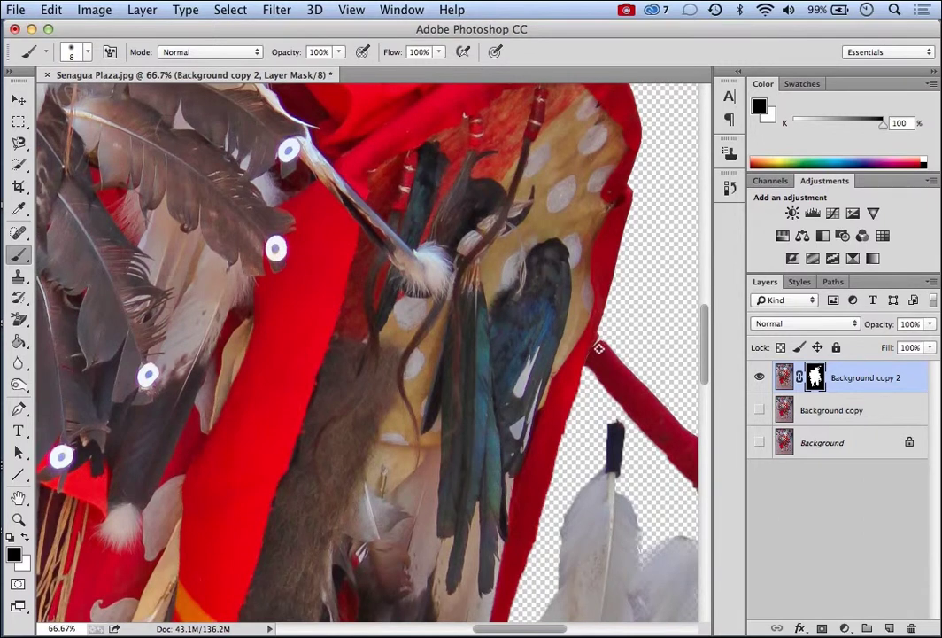
left_click(26, 537)
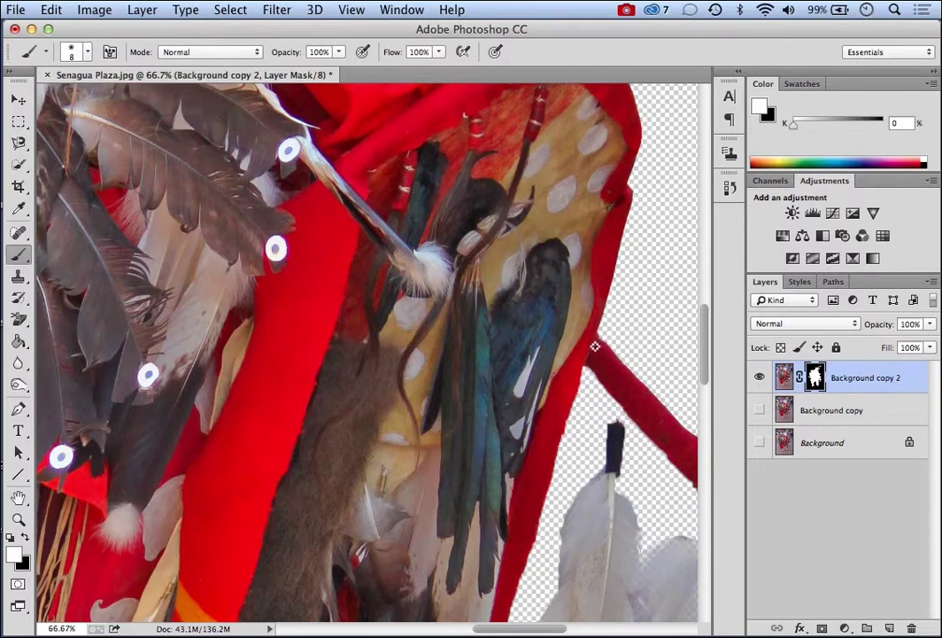
left_click_drag(708, 387, 705, 399)
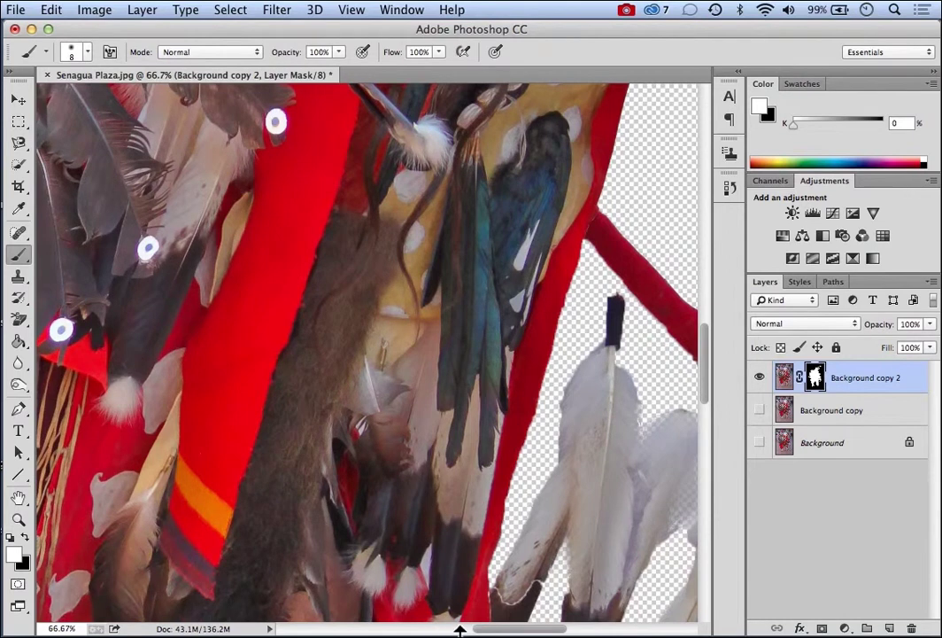
left_click_drag(497, 633, 519, 632)
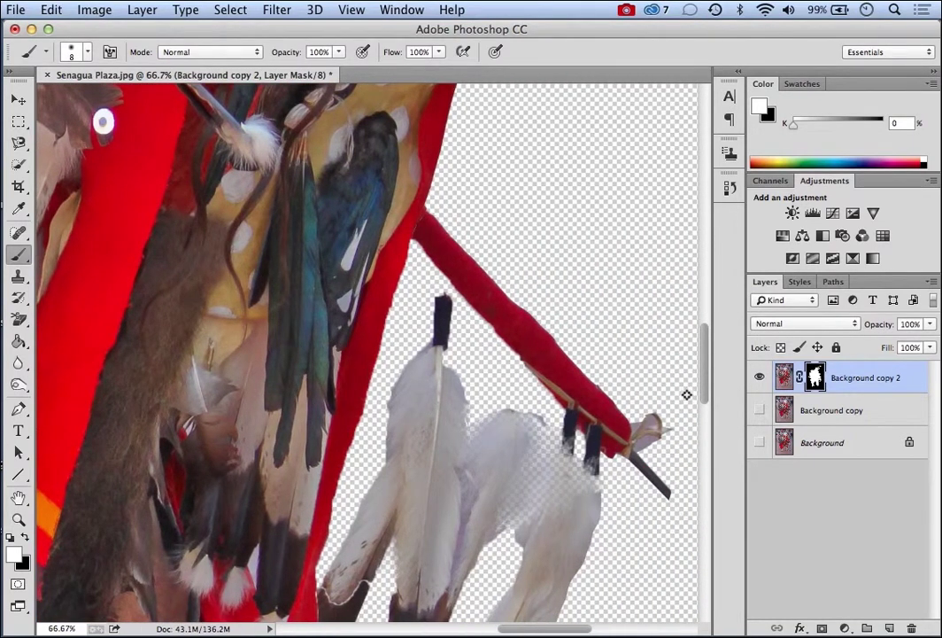
left_click_drag(708, 399, 698, 427)
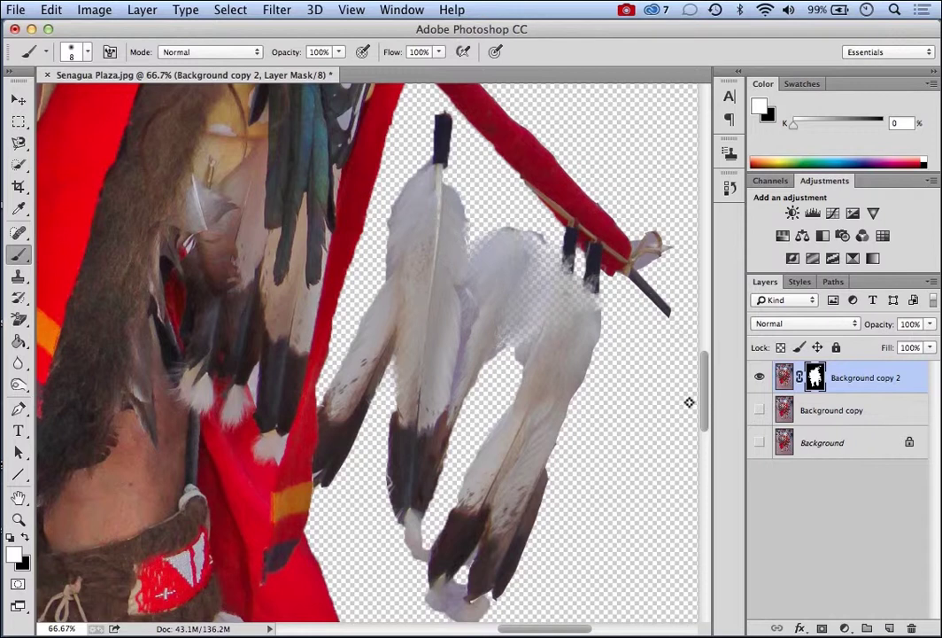
left_click_drag(702, 411, 701, 395)
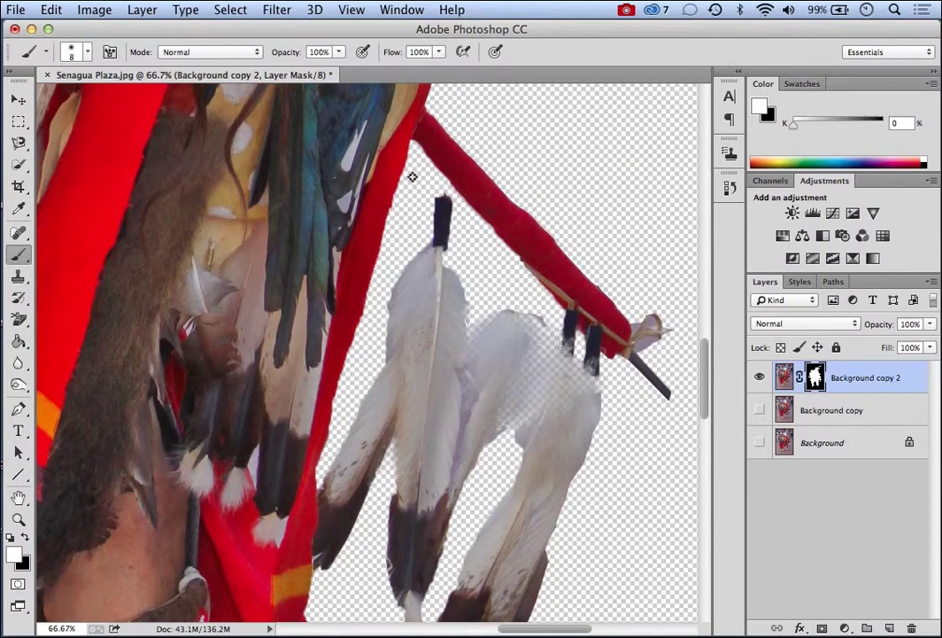
left_click(759, 443)
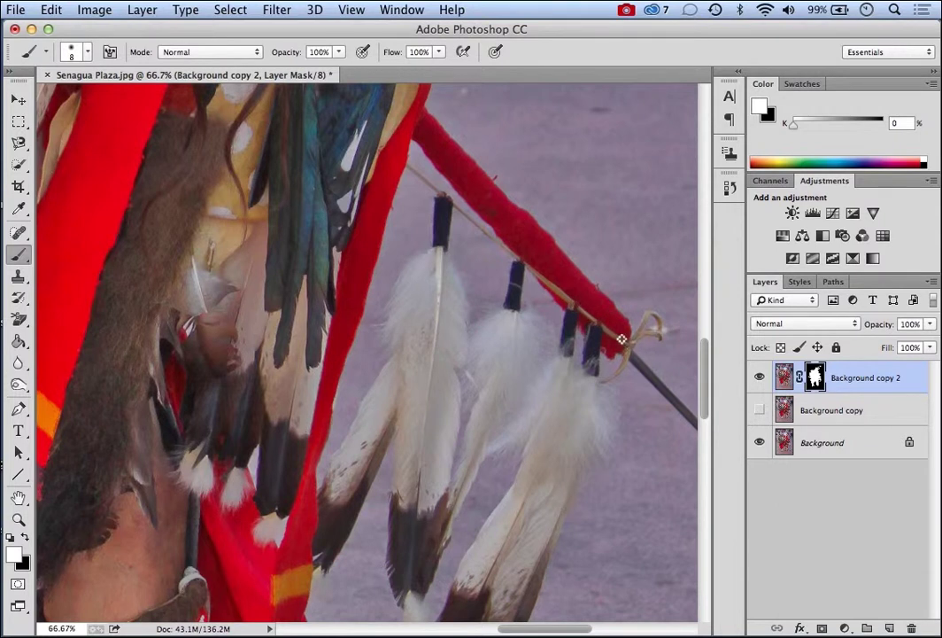
left_click(759, 442)
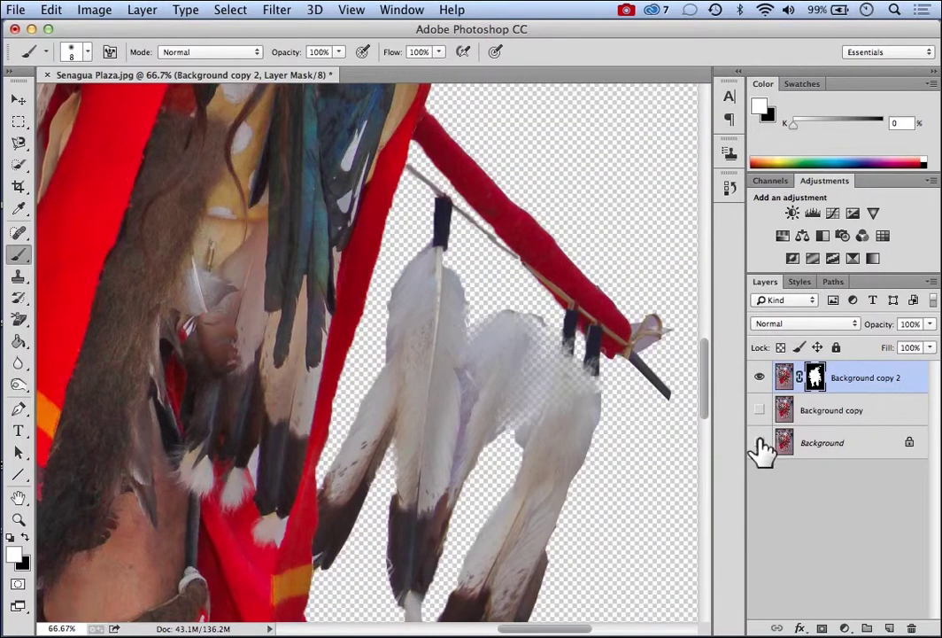
Step: Paint white on the mask to restore the black wrap at the top of the second hanging feather, checking against the Background layer
left_click(759, 442)
left_click(759, 443)
left_click(759, 443)
left_click(759, 443)
left_click(759, 442)
left_click(759, 443)
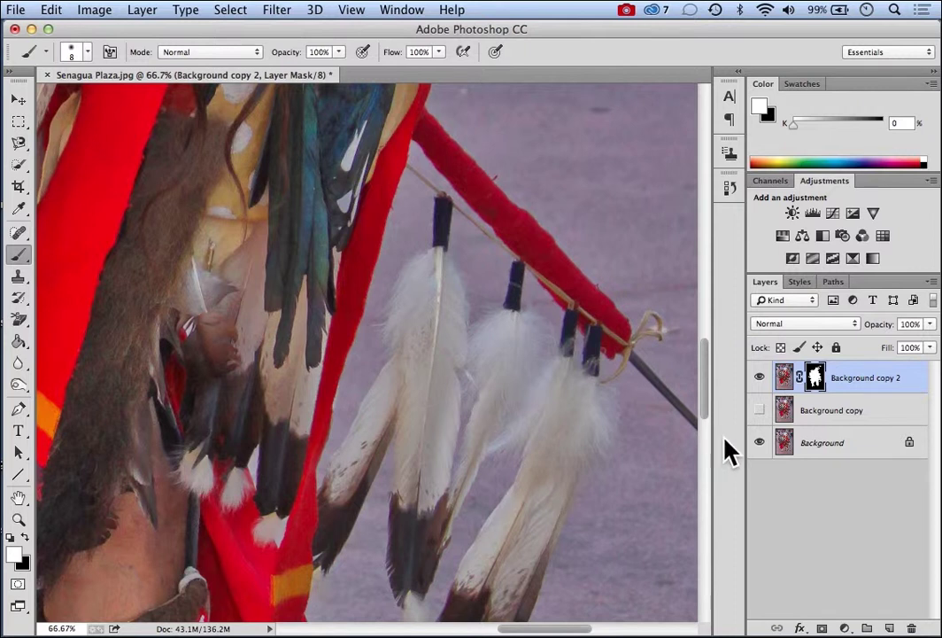
left_click(759, 443)
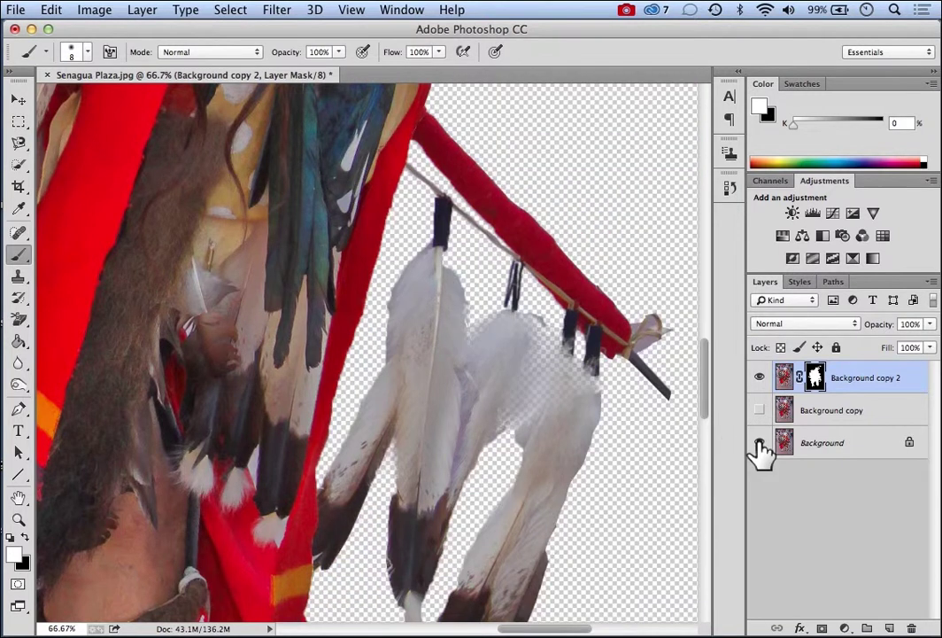
left_click(759, 443)
left_click(759, 443)
left_click(759, 443)
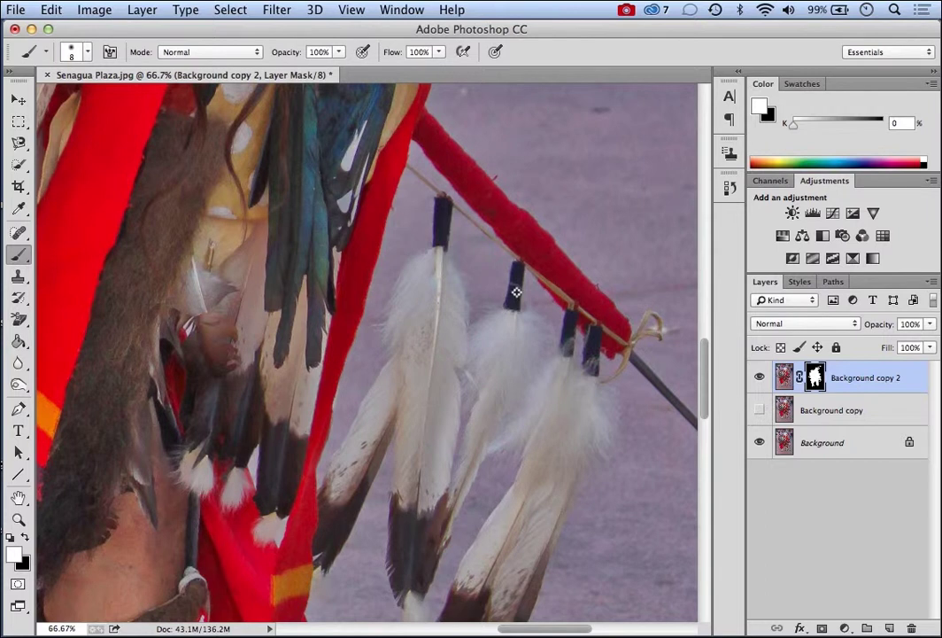
left_click(759, 443)
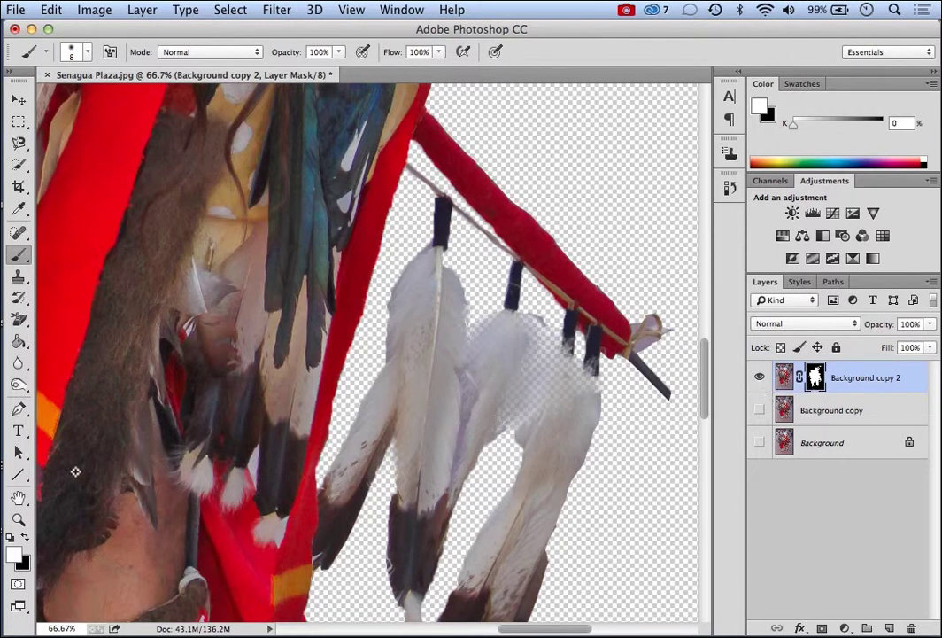
Step: Paint black on the mask to clear the background inside and around the cord loop at the end of the red staff
left_click(25, 536)
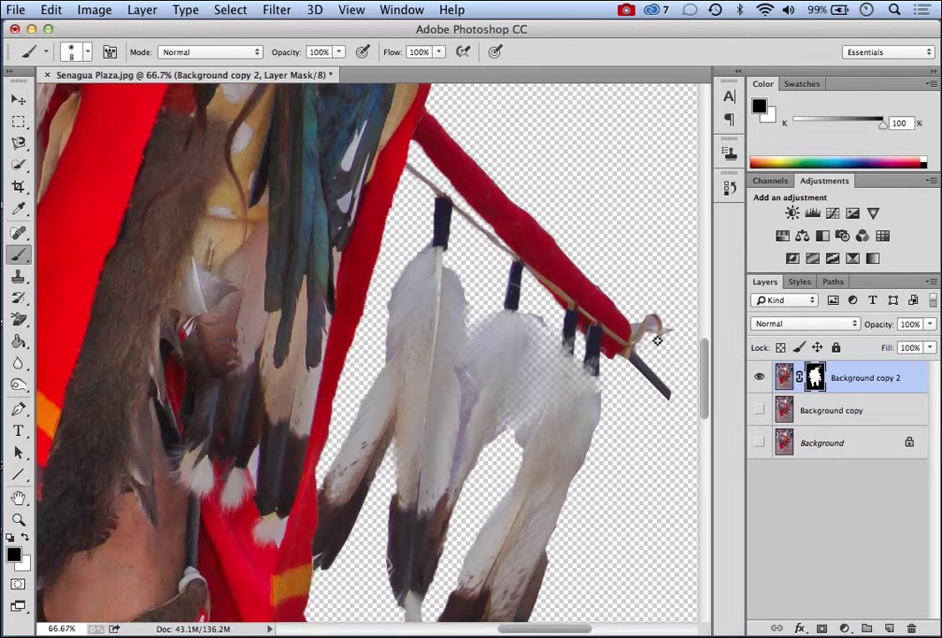
left_click(24, 540)
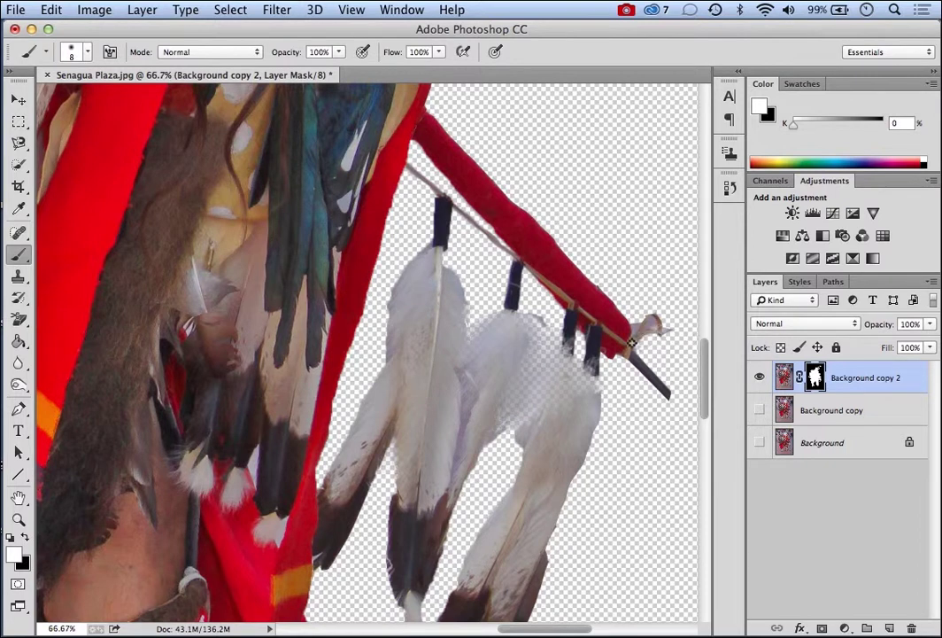
left_click(26, 539)
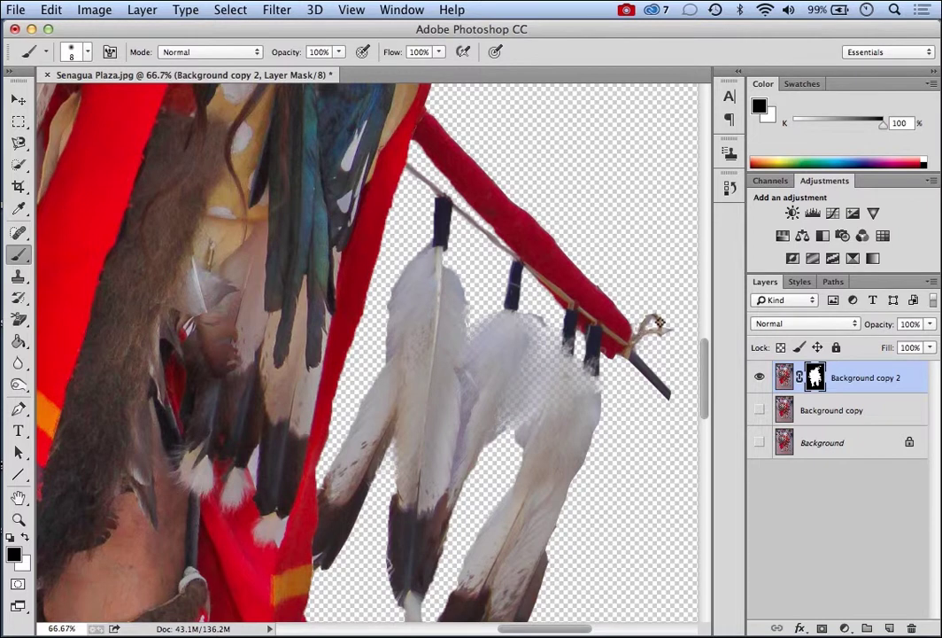
Step: Paint white on the mask to restore the cord loop's knot and loose ends, with the Background layer as guide
left_click(759, 443)
left_click(759, 443)
left_click(759, 443)
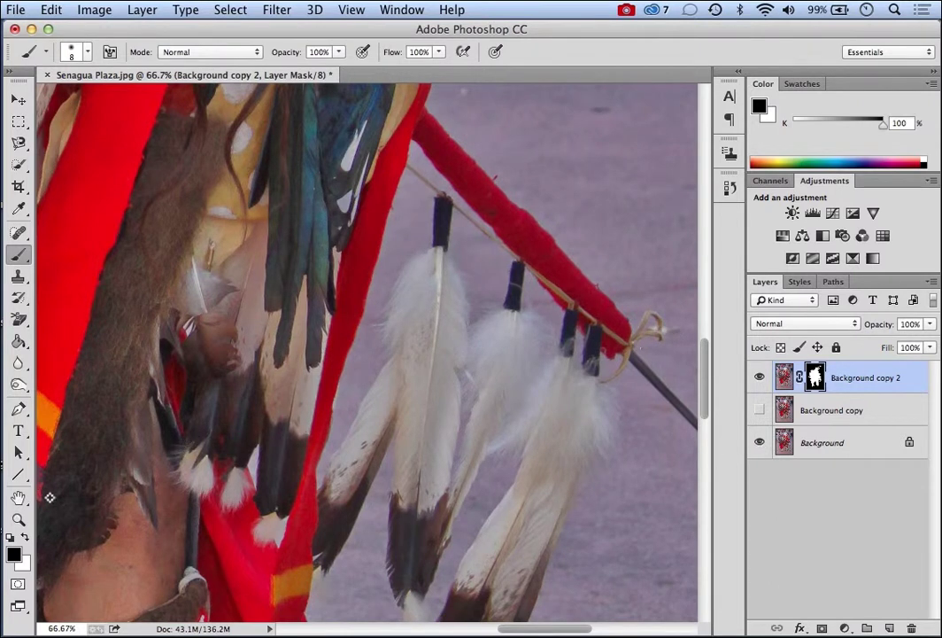
left_click(24, 536)
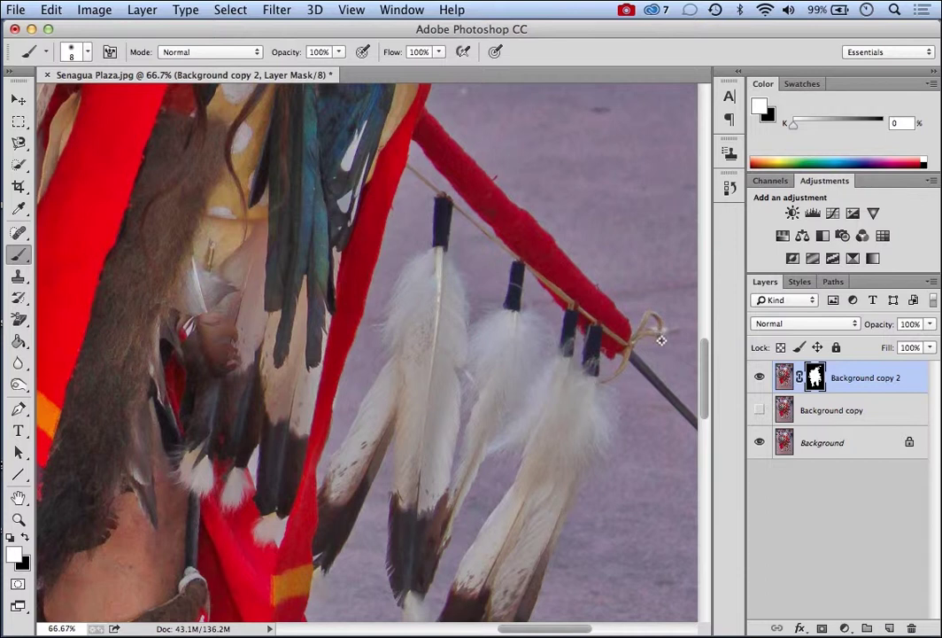
left_click(759, 443)
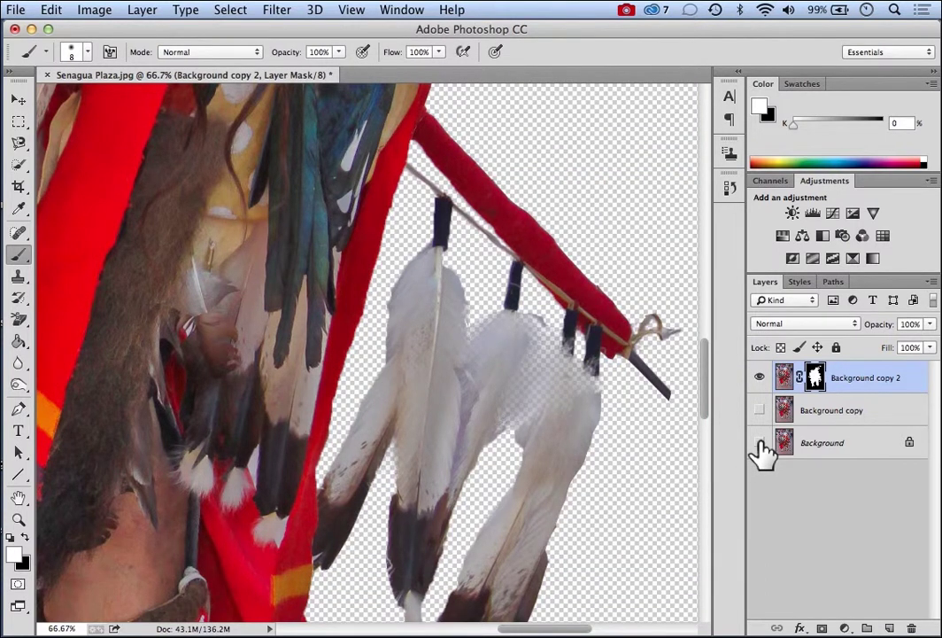
Step: Paint white on the mask to restore the staff's dark pointed tip, checking against the Background layer and leaving it hidden
left_click(759, 443)
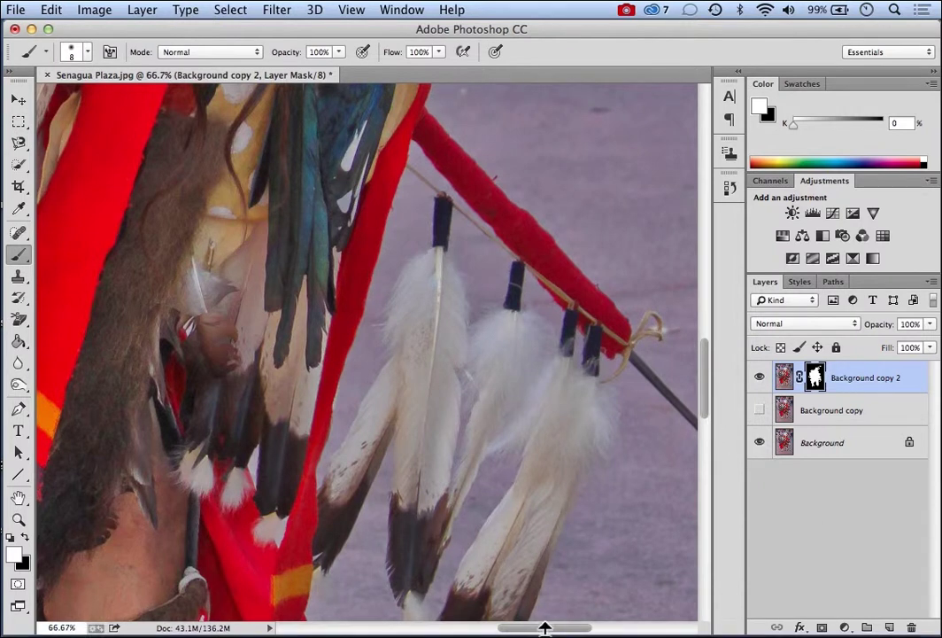
left_click_drag(547, 630, 576, 628)
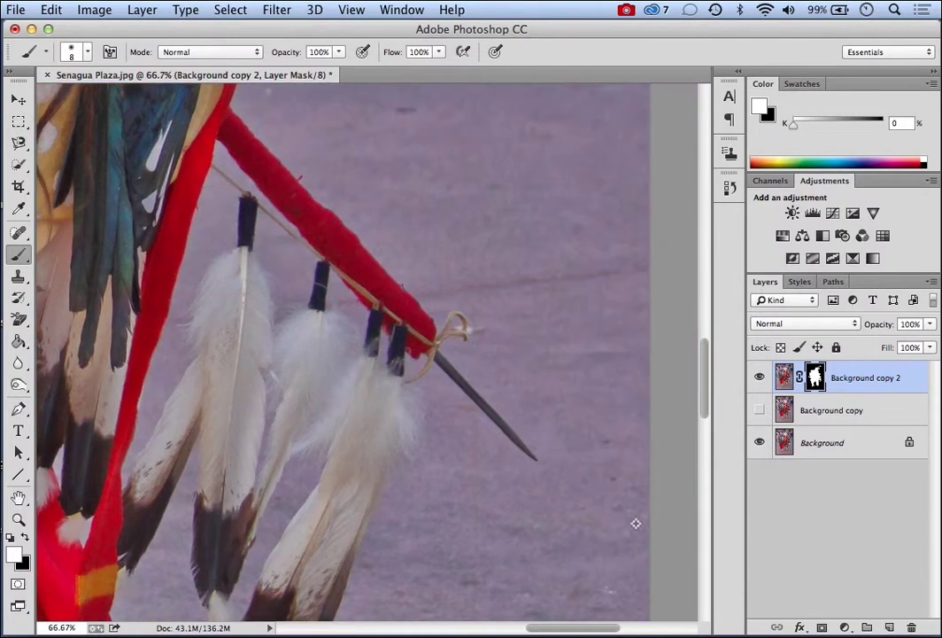
left_click_drag(705, 400, 704, 427)
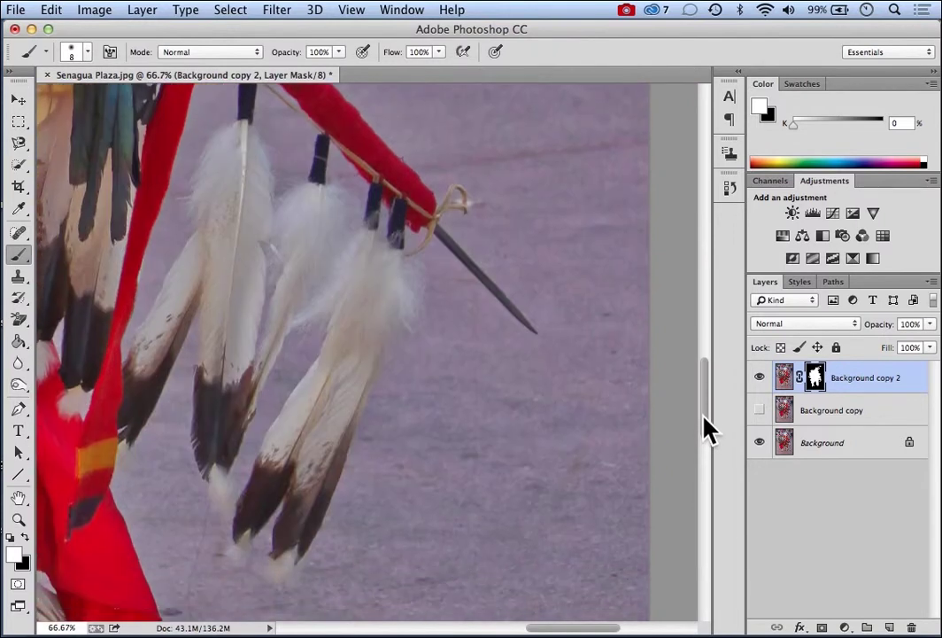
left_click(759, 442)
left_click(758, 441)
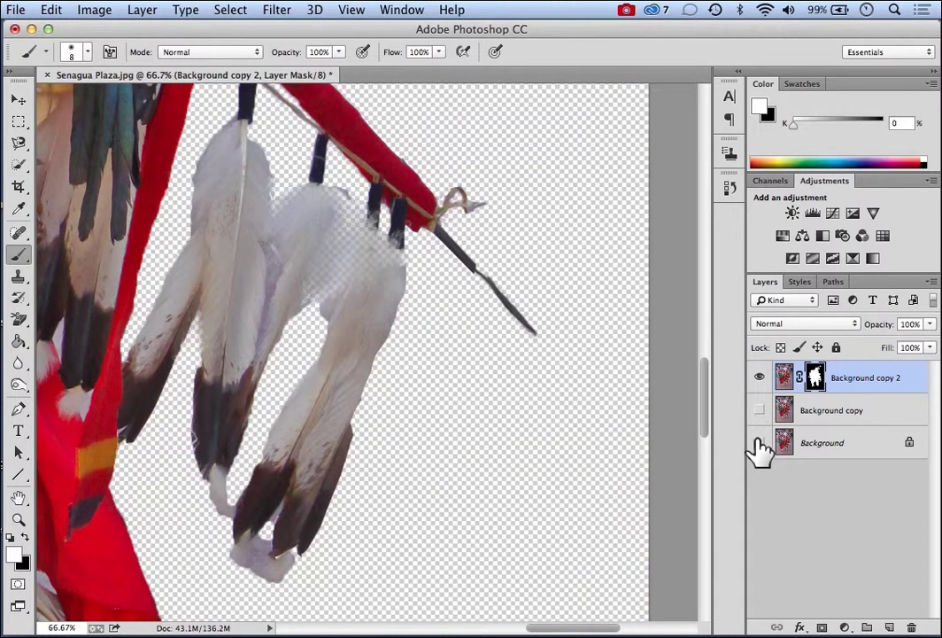
left_click(759, 442)
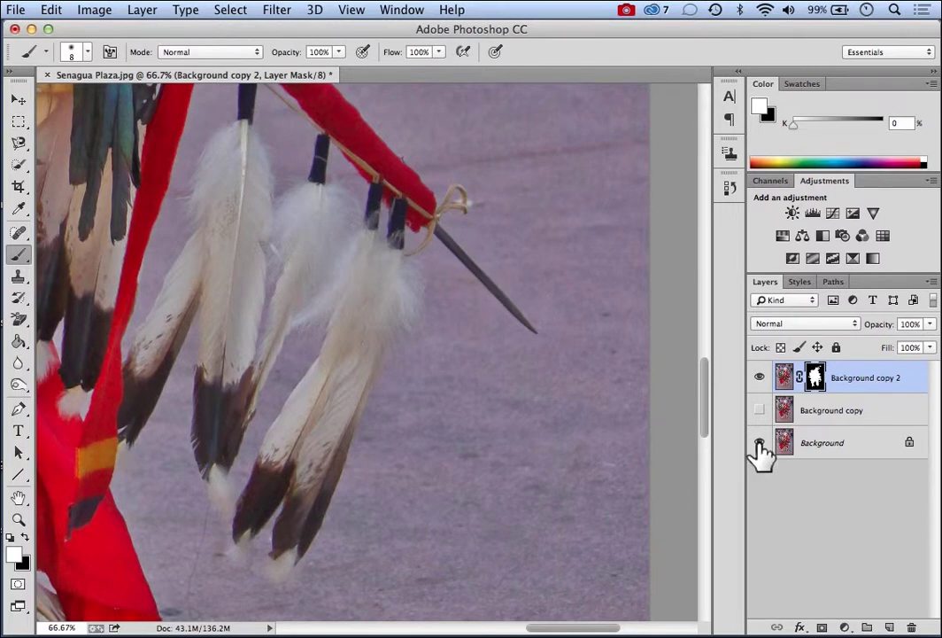
left_click(759, 441)
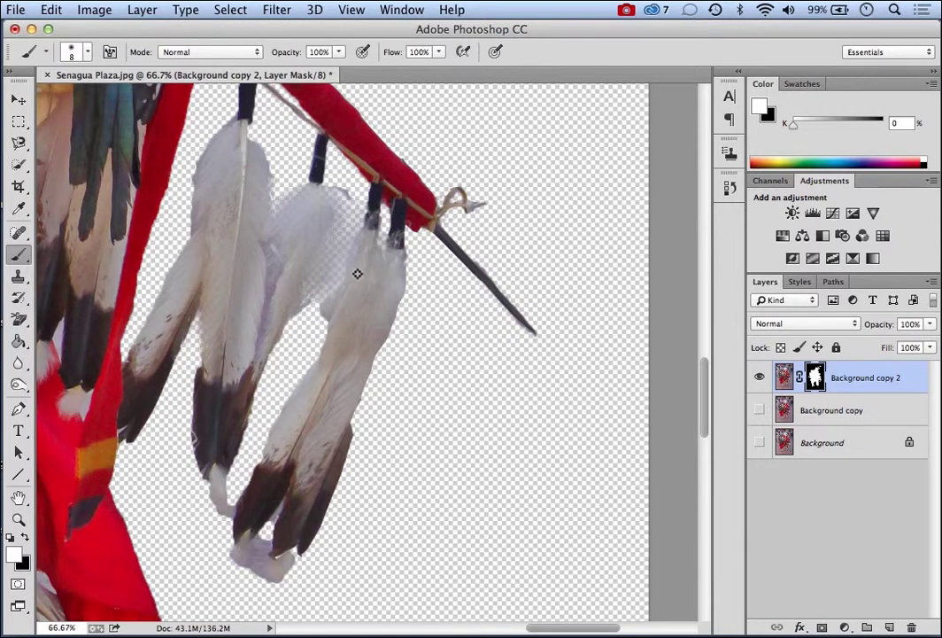
Step: Enlarge the brush to 31 px and paint white on the mask to fill the semi-transparent fluff of the second hanging feather
left_click(87, 51)
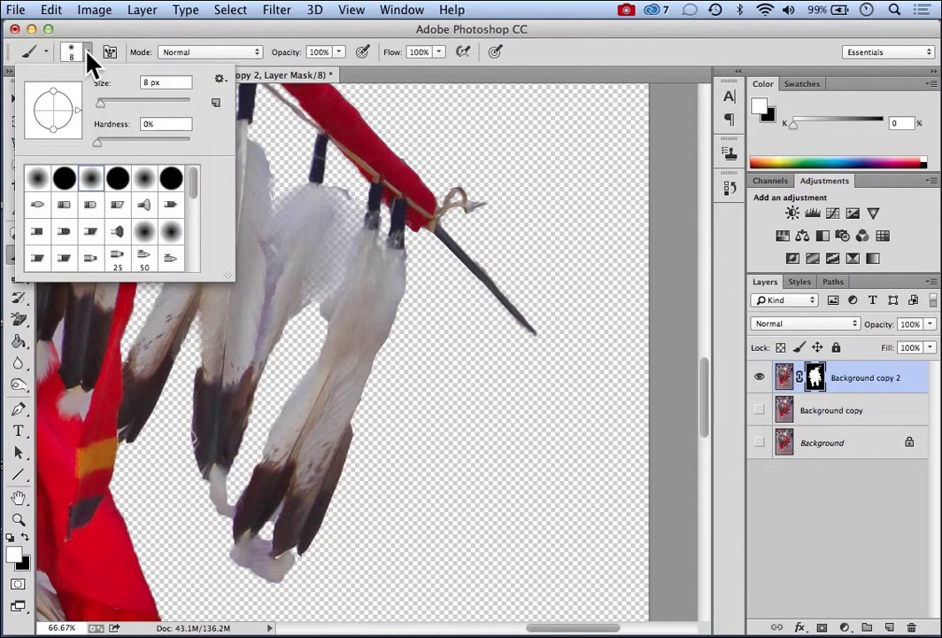
left_click(110, 100)
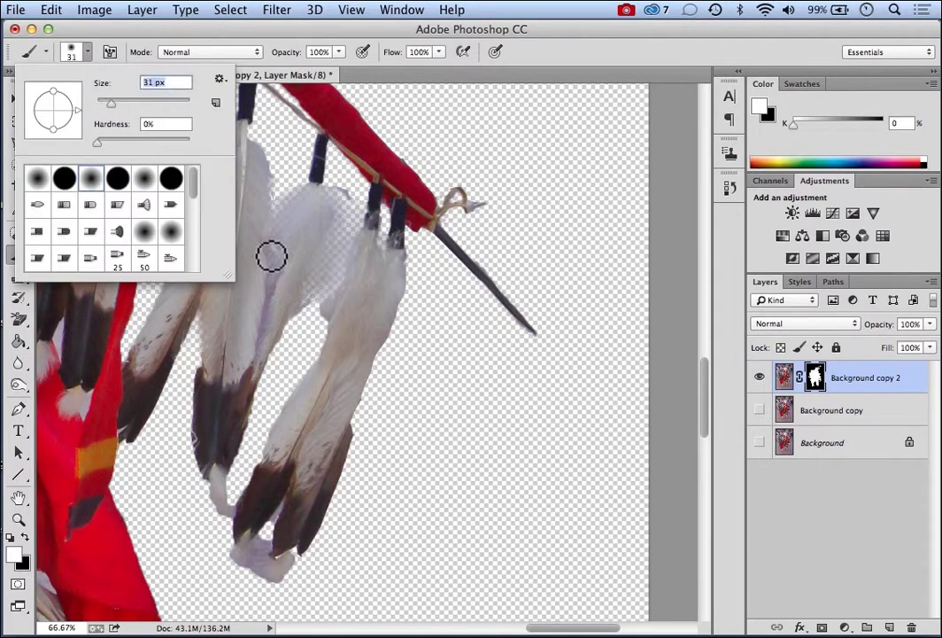
left_click(309, 293)
mouse_move(331, 248)
left_mouse_down()
mouse_move(312, 285)
mouse_move(329, 275)
mouse_move(336, 244)
mouse_move(330, 204)
mouse_move(343, 202)
mouse_move(339, 260)
mouse_move(349, 237)
mouse_move(344, 253)
mouse_move(317, 282)
mouse_move(332, 245)
mouse_move(293, 291)
mouse_move(327, 188)
mouse_move(291, 209)
mouse_move(286, 242)
mouse_move(318, 228)
mouse_move(344, 235)
mouse_move(333, 269)
mouse_move(319, 277)
mouse_move(369, 209)
mouse_move(400, 303)
mouse_move(331, 320)
mouse_move(301, 308)
mouse_move(314, 276)
mouse_move(412, 285)
mouse_move(393, 282)
mouse_move(386, 358)
mouse_move(305, 531)
mouse_move(350, 519)
mouse_move(275, 521)
left_mouse_up()
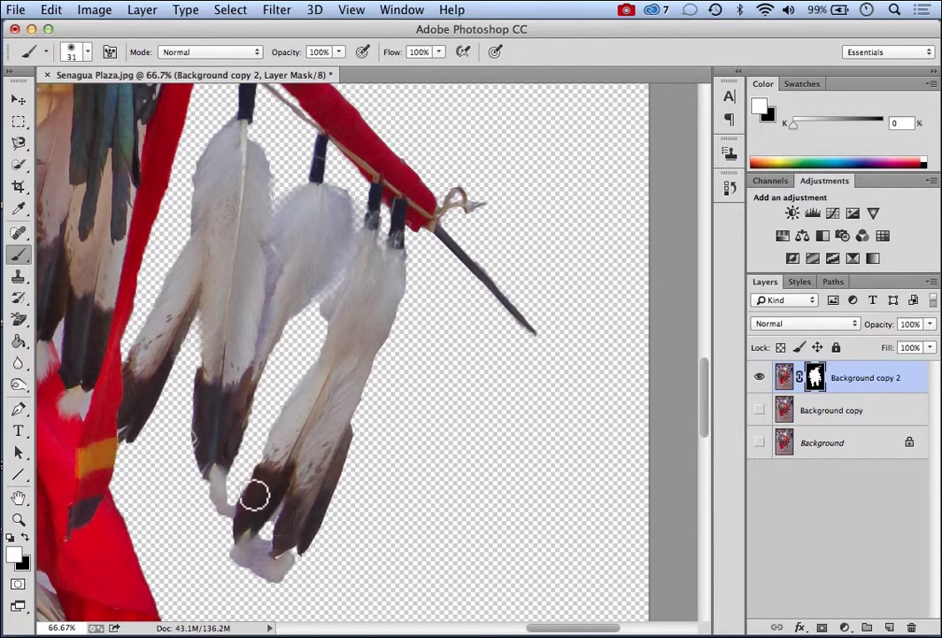
Step: Reduce the brush to 14 px and paint black on the mask to trim the background between the white tips of the hanging feathers
left_click(25, 535)
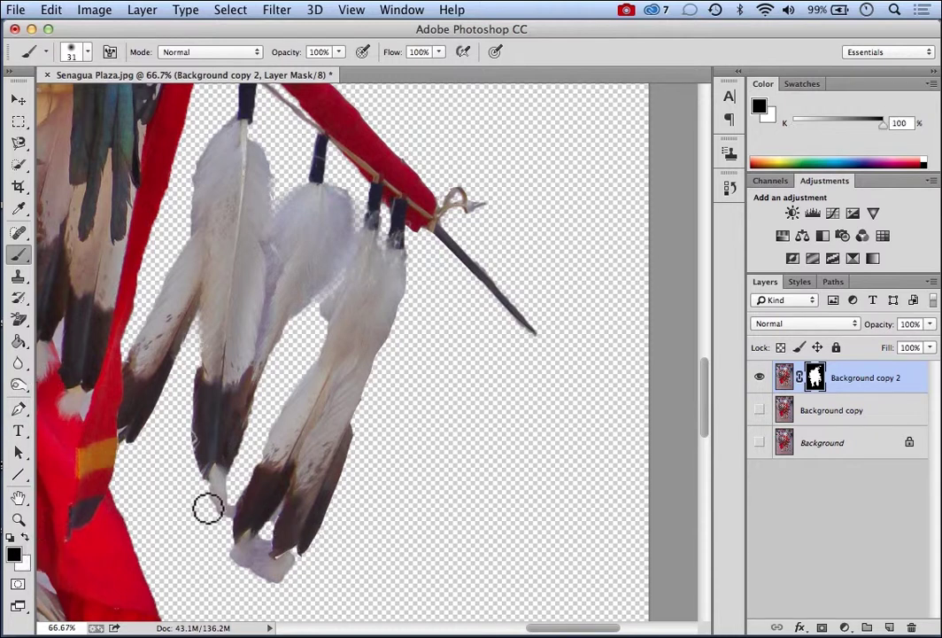
left_click(89, 53)
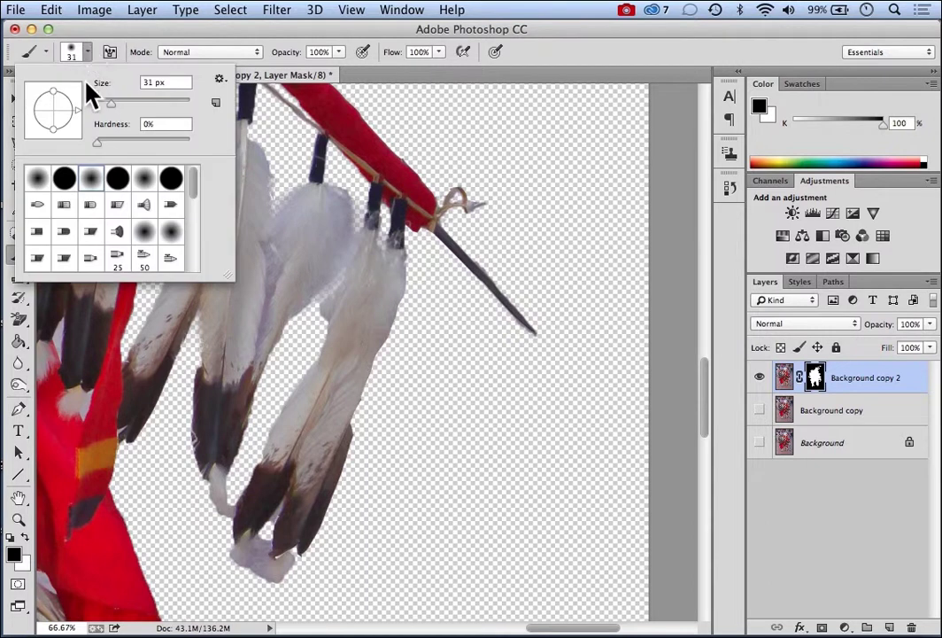
left_click_drag(101, 103, 95, 104)
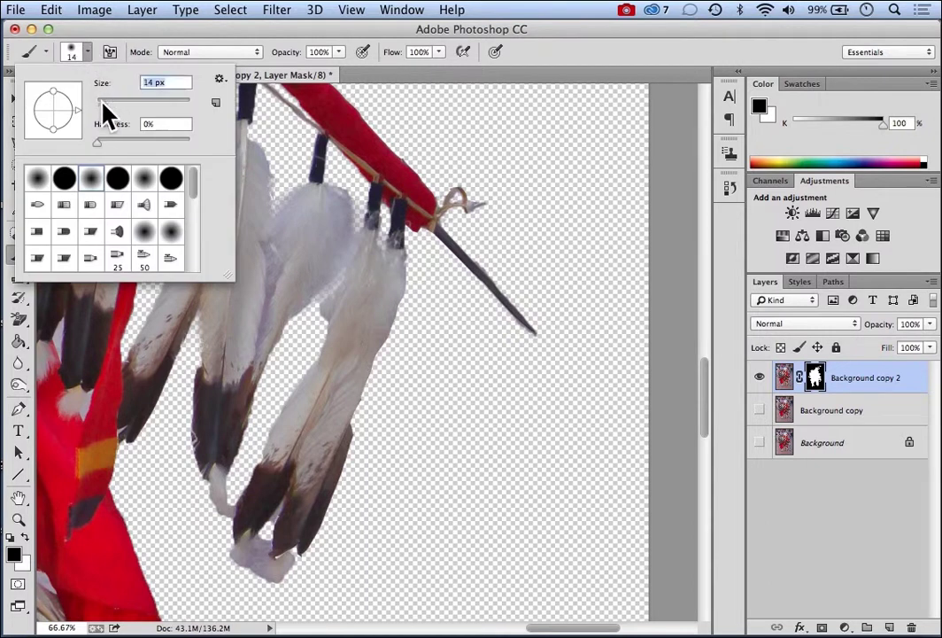
key("Return")
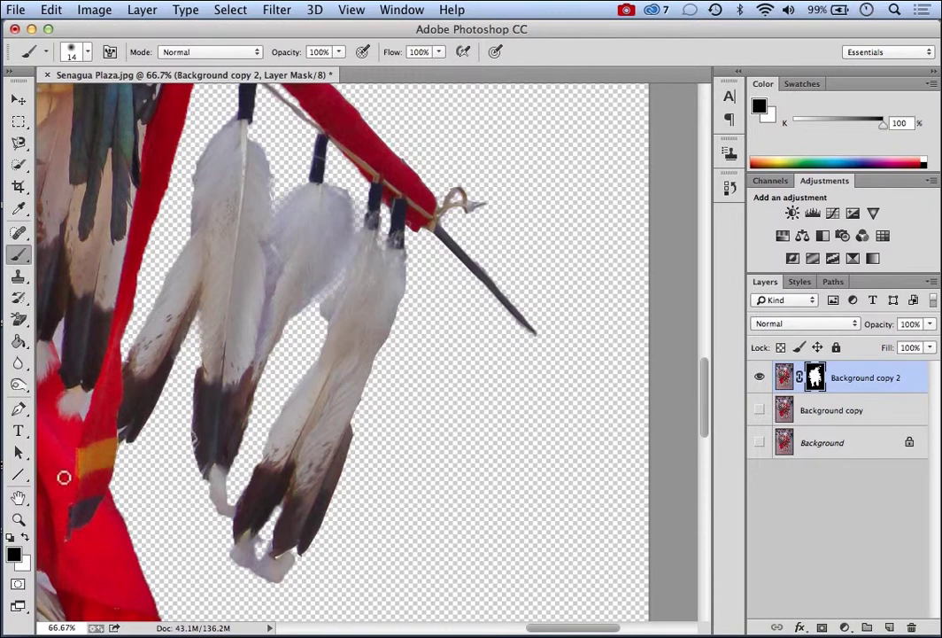
left_click(26, 536)
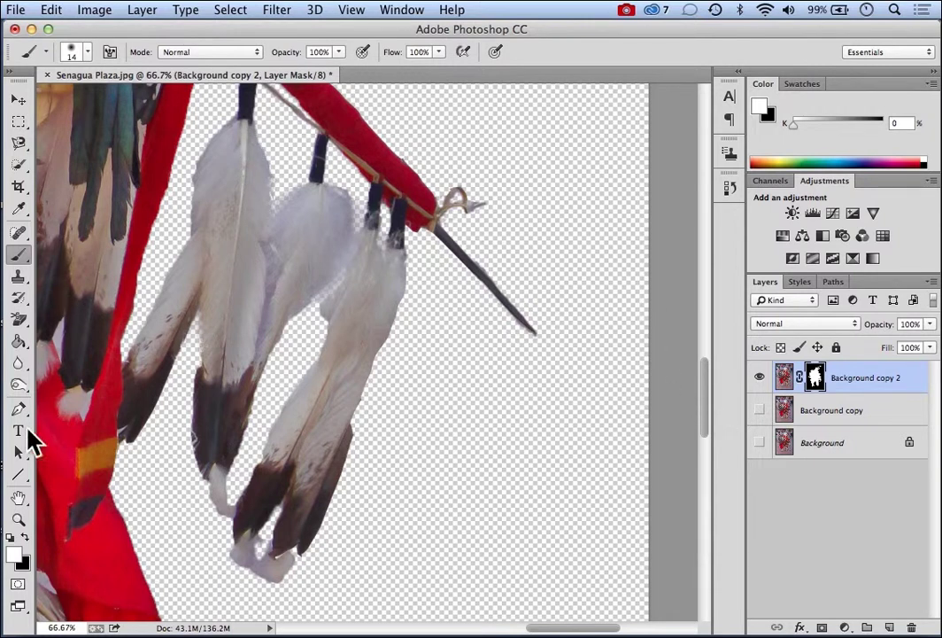
Step: Paint black on the mask to erase the faint stray outlines beside the brown feathers on the upper left of the feather fan
left_click(16, 520)
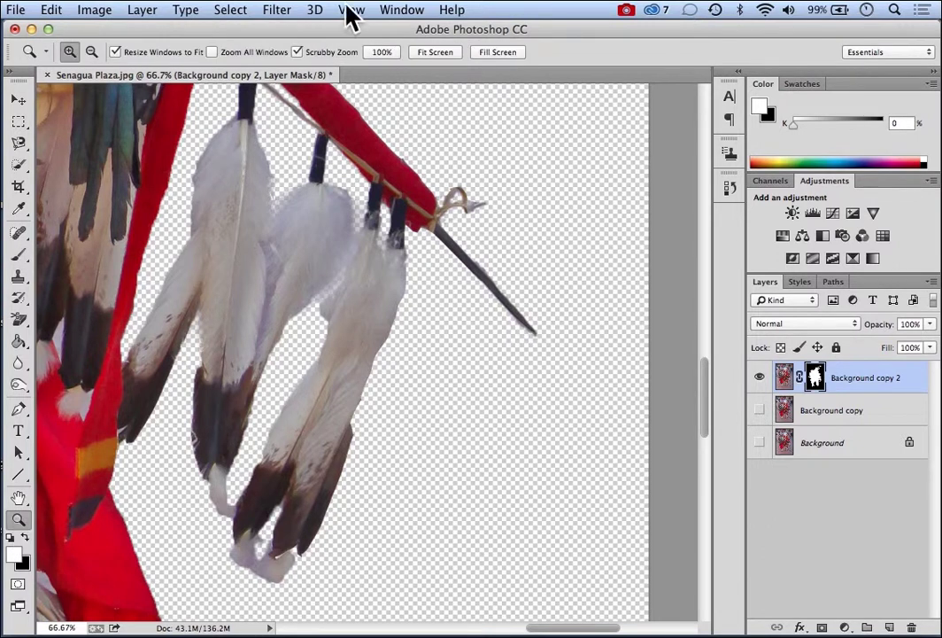
left_click(432, 53)
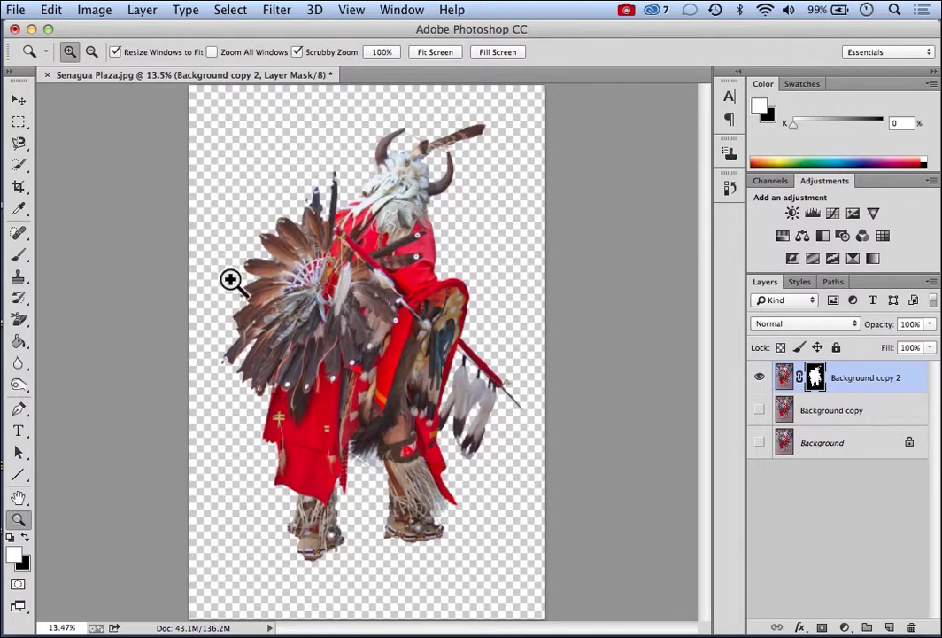
left_click(261, 244)
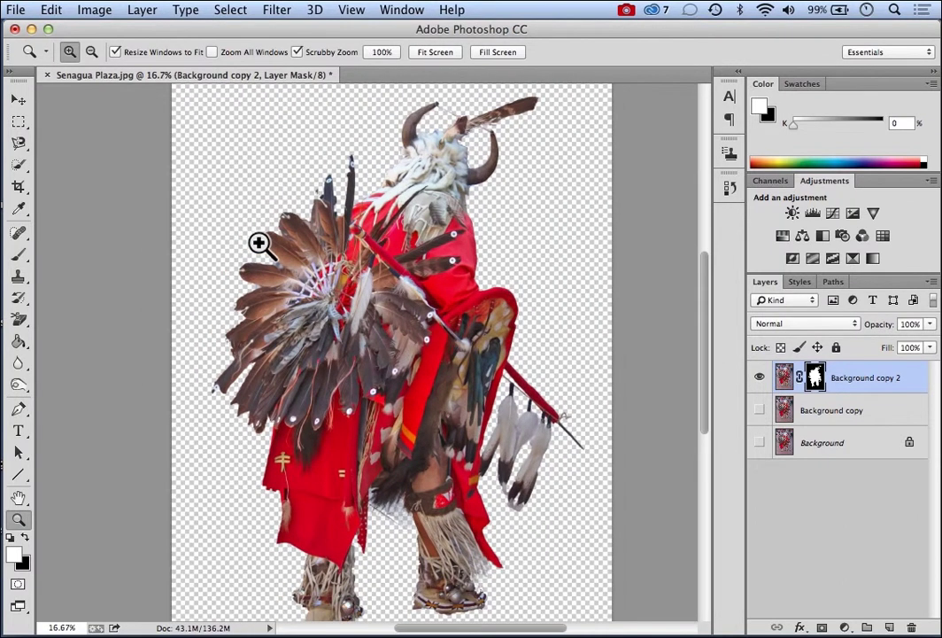
left_click(261, 243)
left_click(260, 245)
left_click(261, 243)
left_click(261, 242)
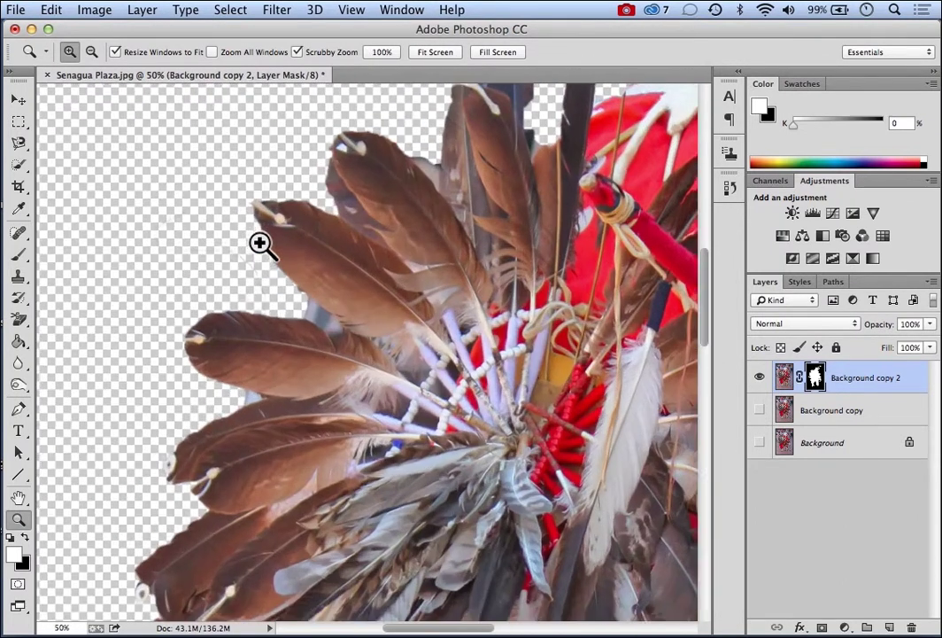
left_click(257, 223)
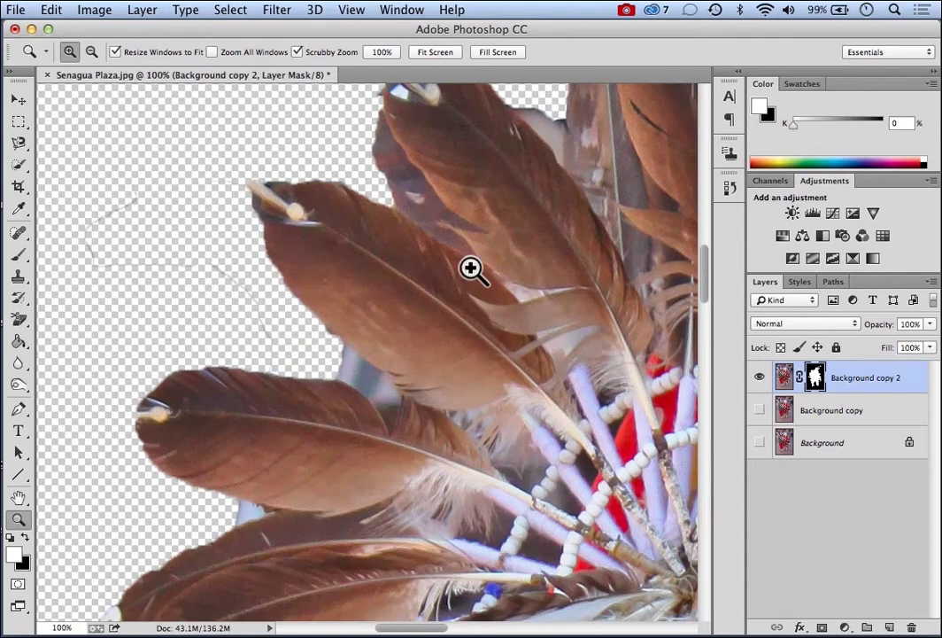
scroll(705, 283, "down", 1)
scroll(706, 283, "up", 3)
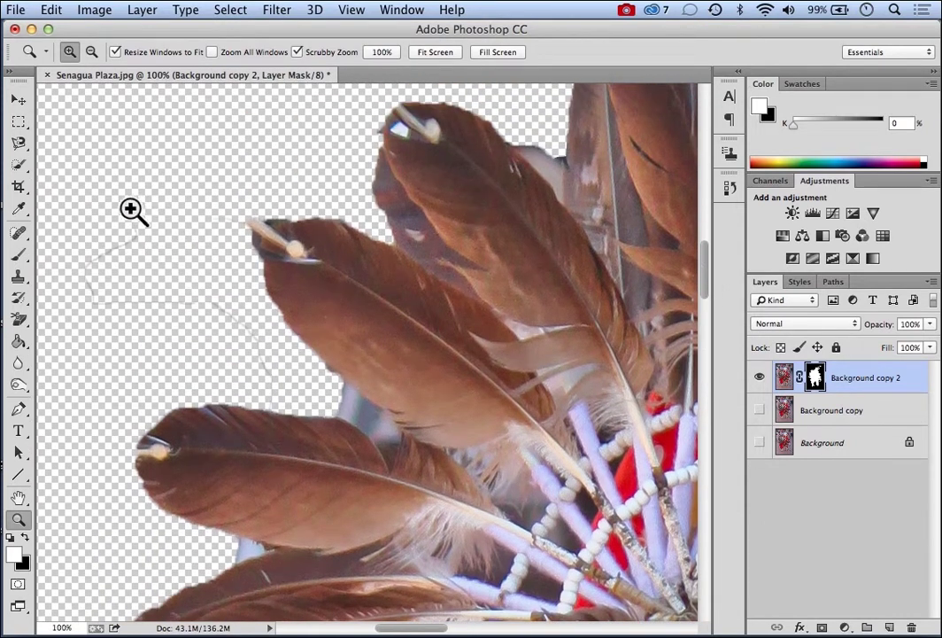
left_click(26, 538)
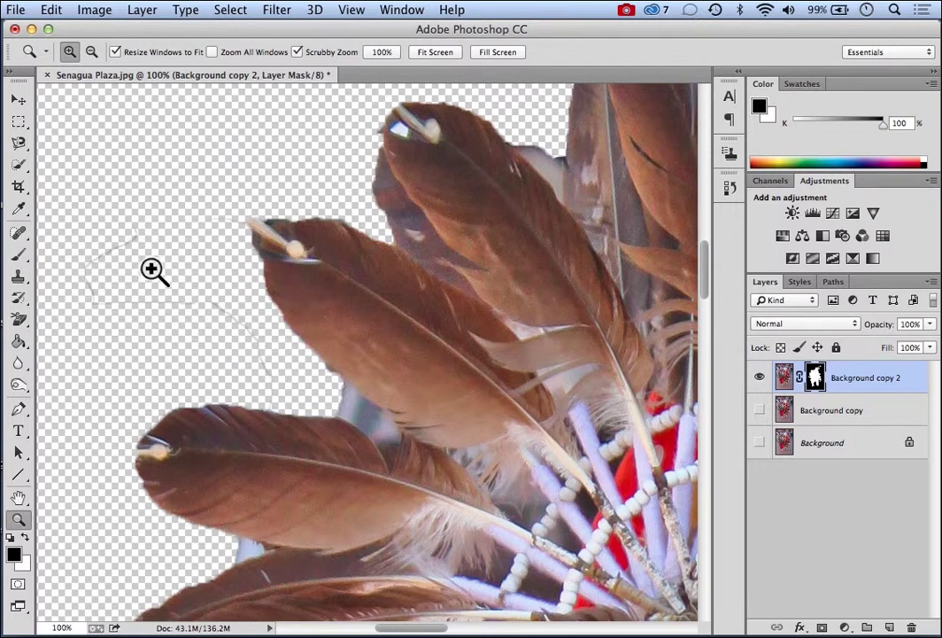
left_click(18, 255)
mouse_move(277, 375)
left_mouse_down()
mouse_move(243, 327)
mouse_move(210, 309)
mouse_move(180, 309)
mouse_move(210, 309)
mouse_move(236, 325)
mouse_move(227, 307)
mouse_move(100, 302)
mouse_move(86, 269)
mouse_move(142, 225)
left_mouse_up()
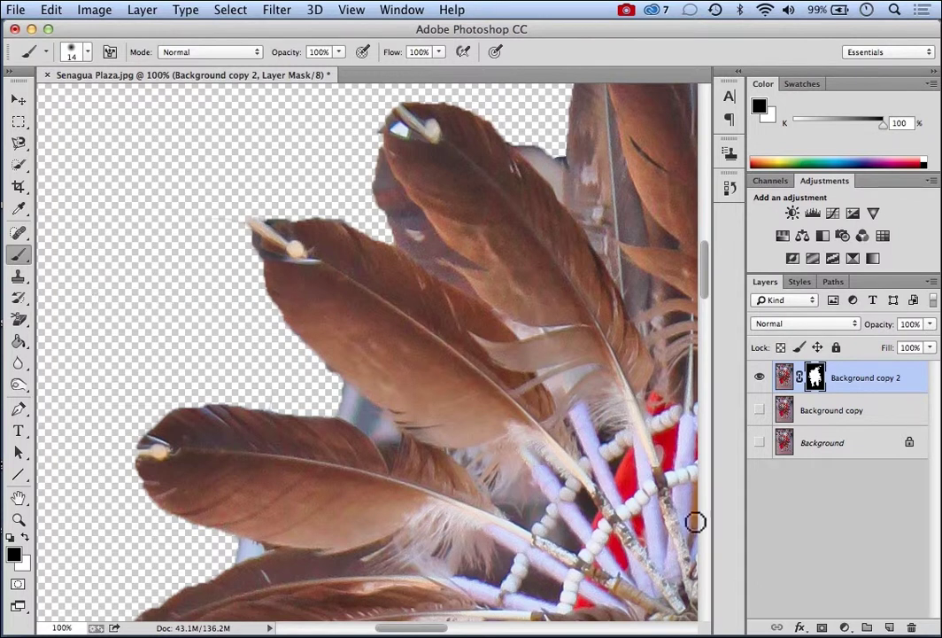
Step: Paint white on the mask to restore the curled cord at the middle brown feather's tip, with the Background layer as guide
left_click(759, 443)
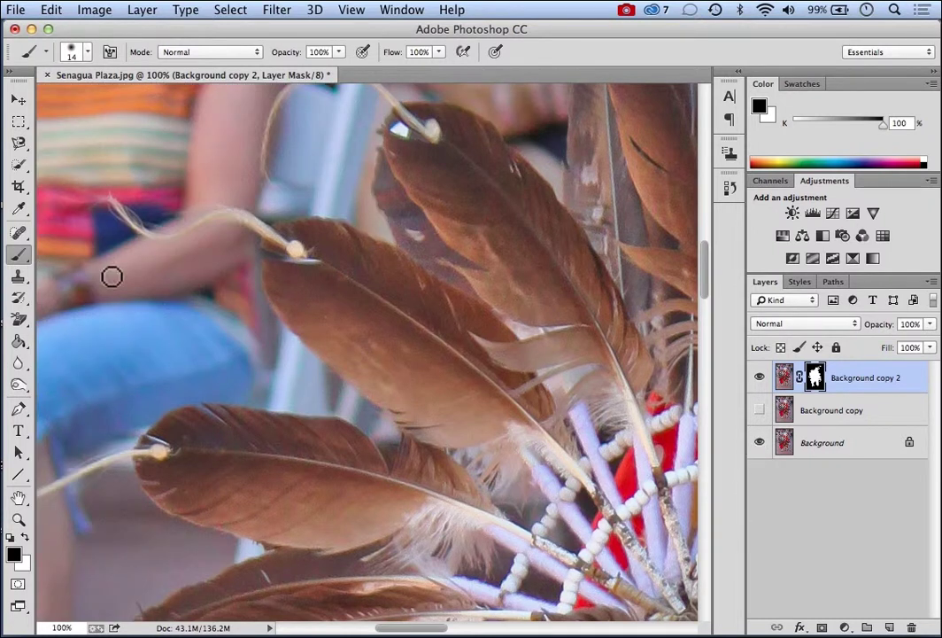
left_click(25, 538)
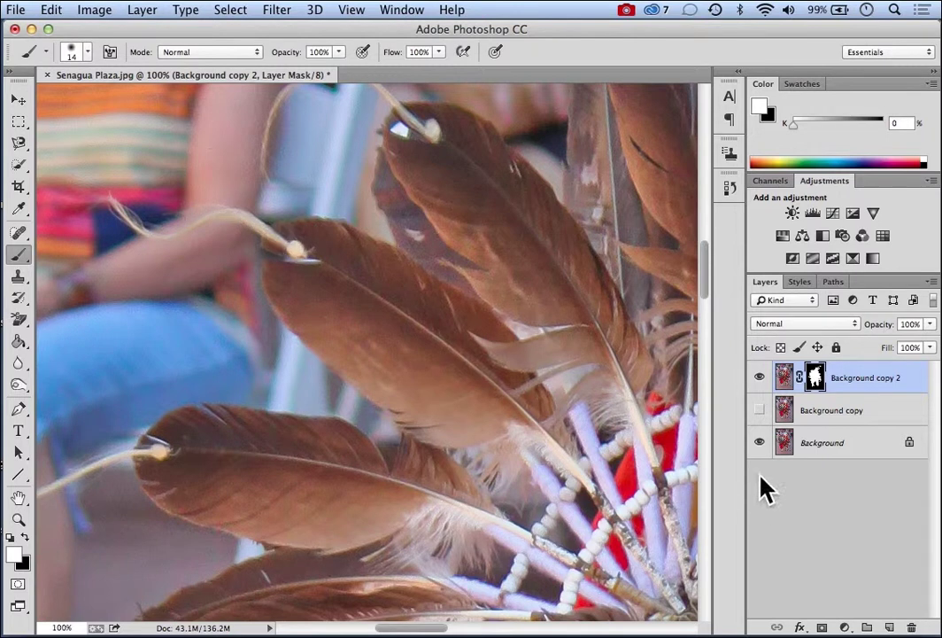
left_click(759, 442)
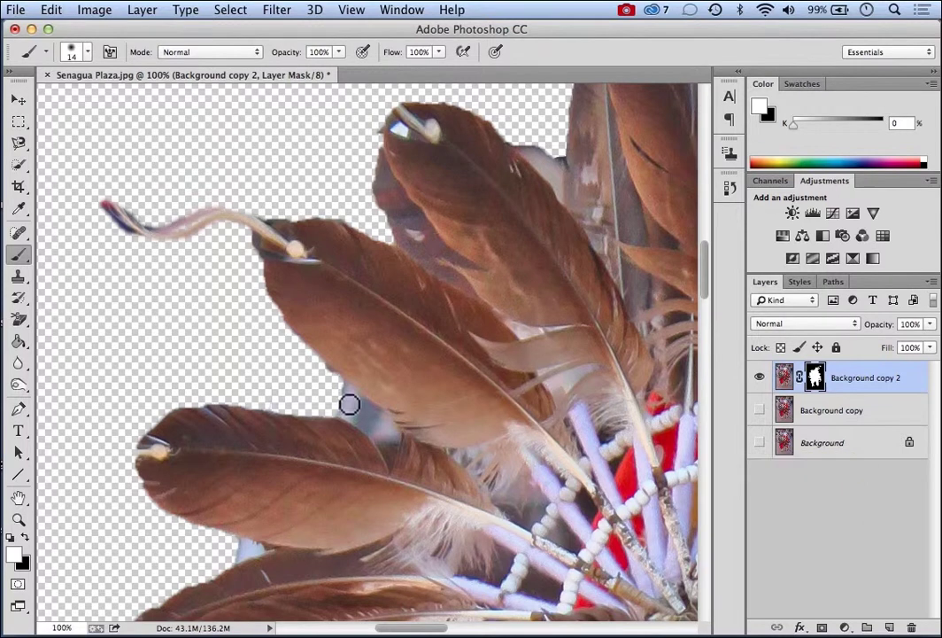
Step: Paint black on the mask to trim the background fringe along both edges of the restored curled cord
left_click(26, 538)
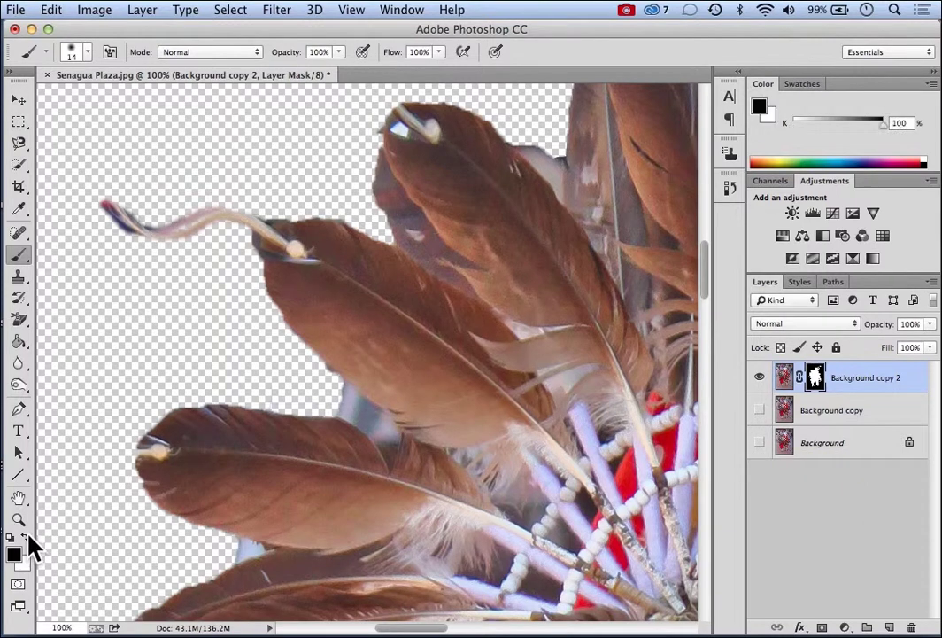
mouse_move(138, 241)
left_mouse_down()
mouse_move(100, 197)
mouse_move(153, 224)
mouse_move(140, 219)
left_mouse_up()
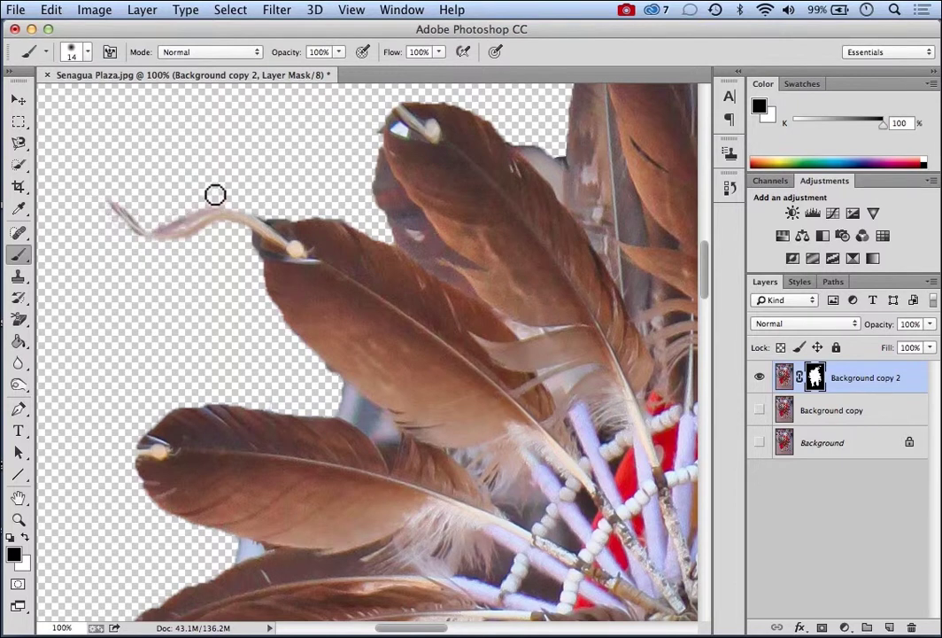
mouse_move(165, 222)
left_mouse_down()
mouse_move(211, 207)
mouse_move(249, 208)
left_mouse_up()
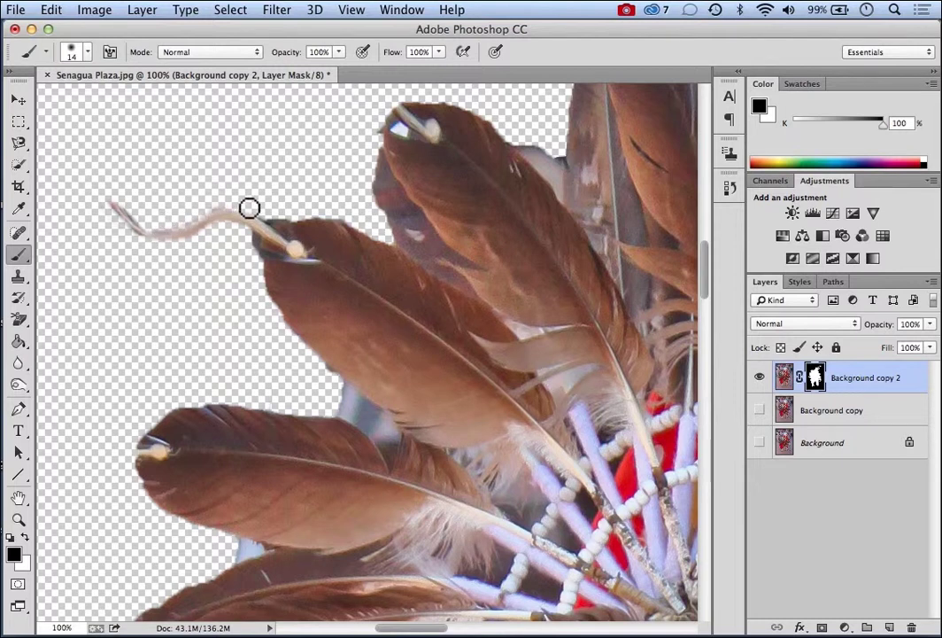
left_click(27, 537)
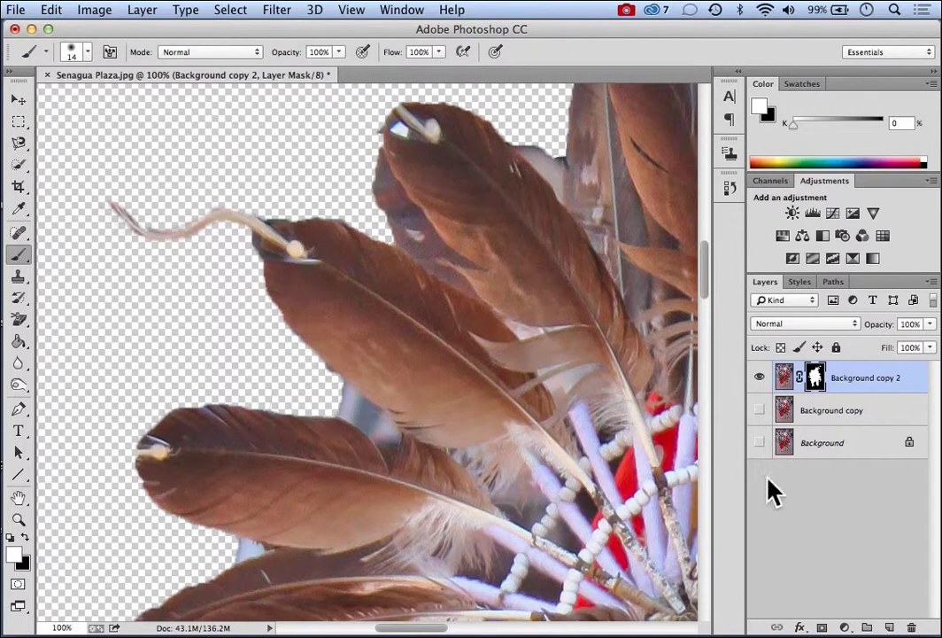
Step: Restore the arched cord at the next brown feather's tip by painting white on the mask with a 10 px brush, using the Background layer as guide
left_click(759, 442)
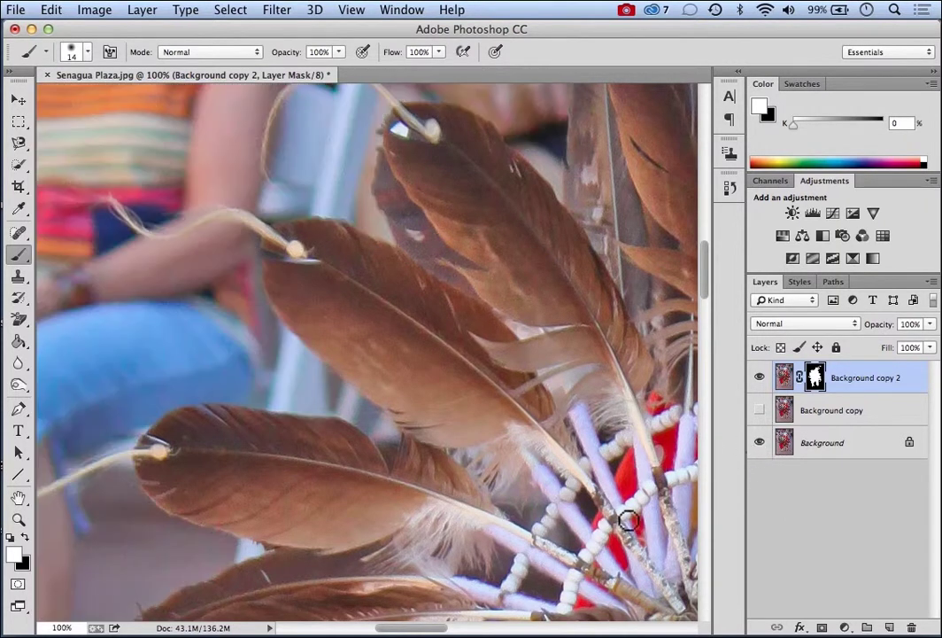
left_click_drag(428, 631, 409, 631)
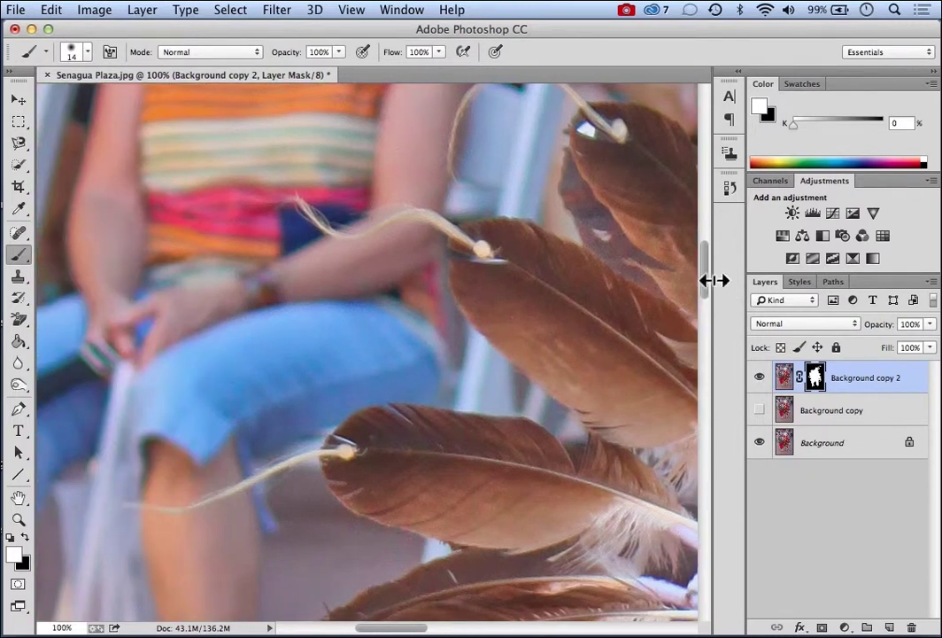
left_click_drag(709, 288, 709, 265)
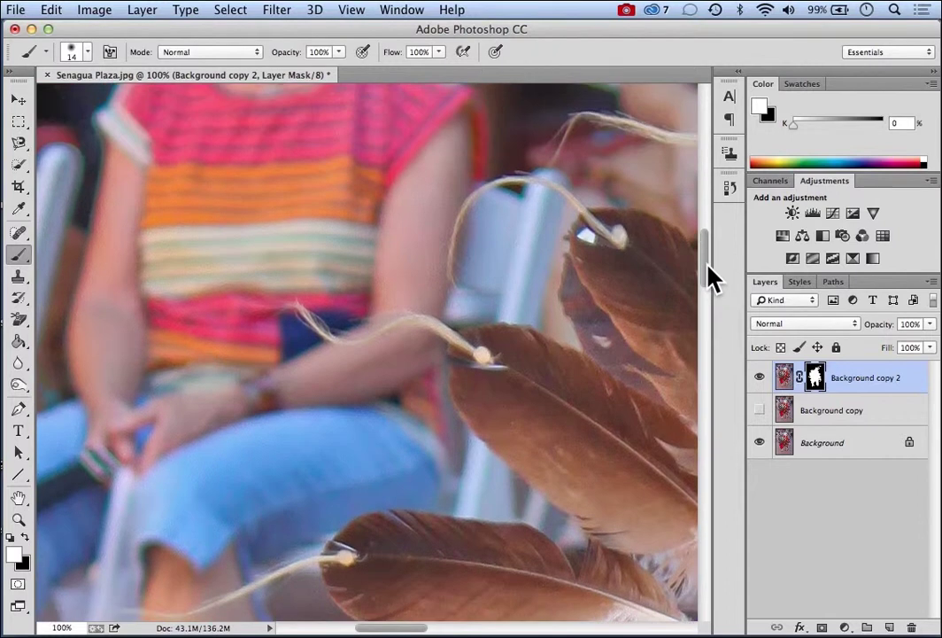
left_click(758, 441)
left_click(88, 52)
left_click_drag(103, 104, 100, 103)
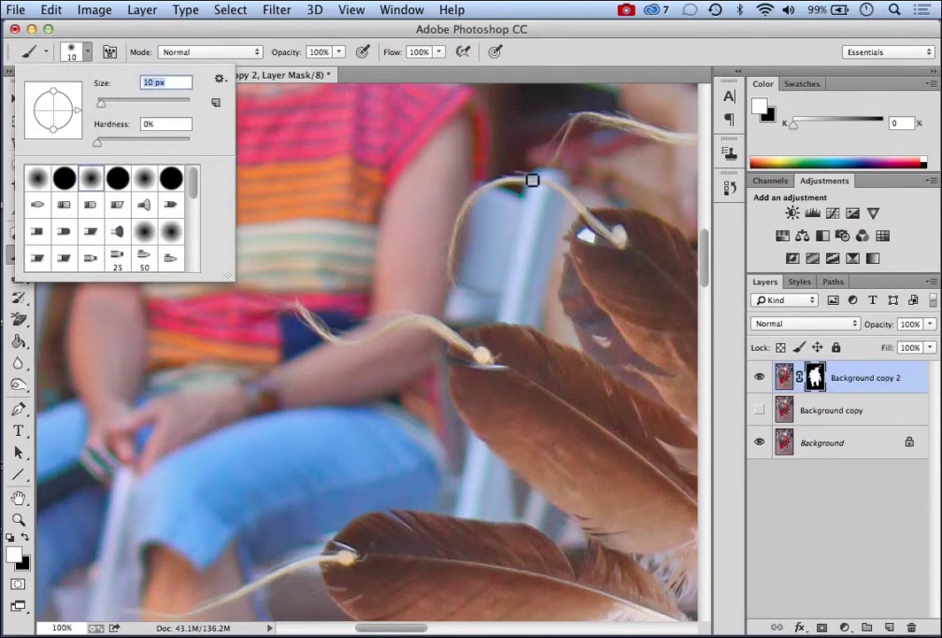
left_click(594, 224)
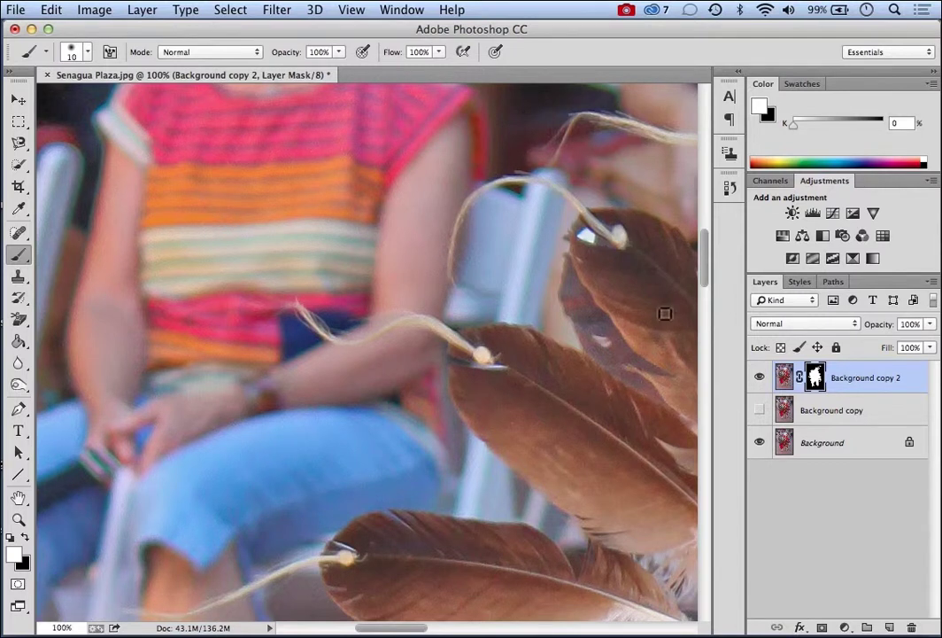
left_click(759, 443)
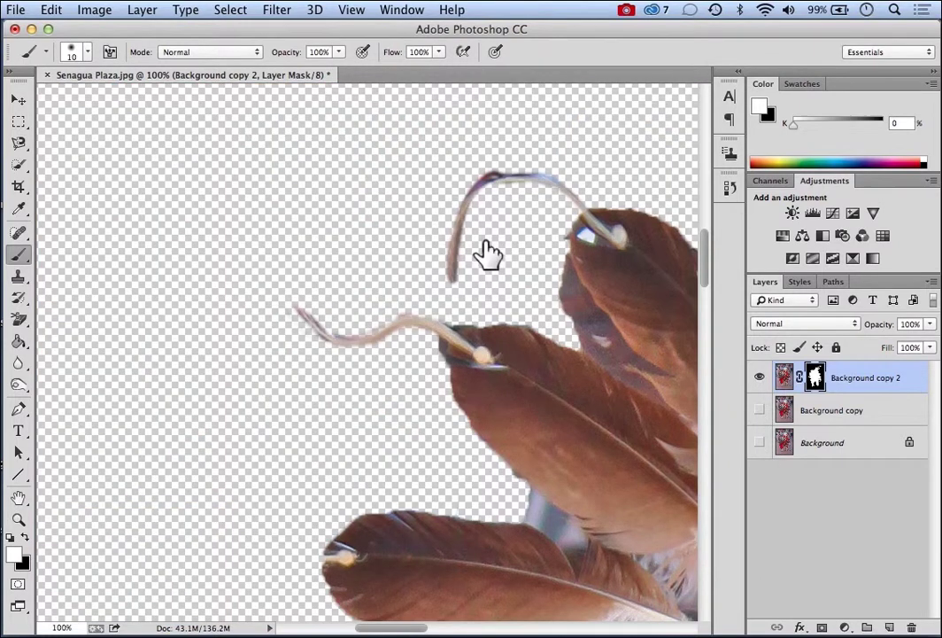
Step: Paint black on the mask to trim the dark background fringe along the restored arched cord
left_click(25, 537)
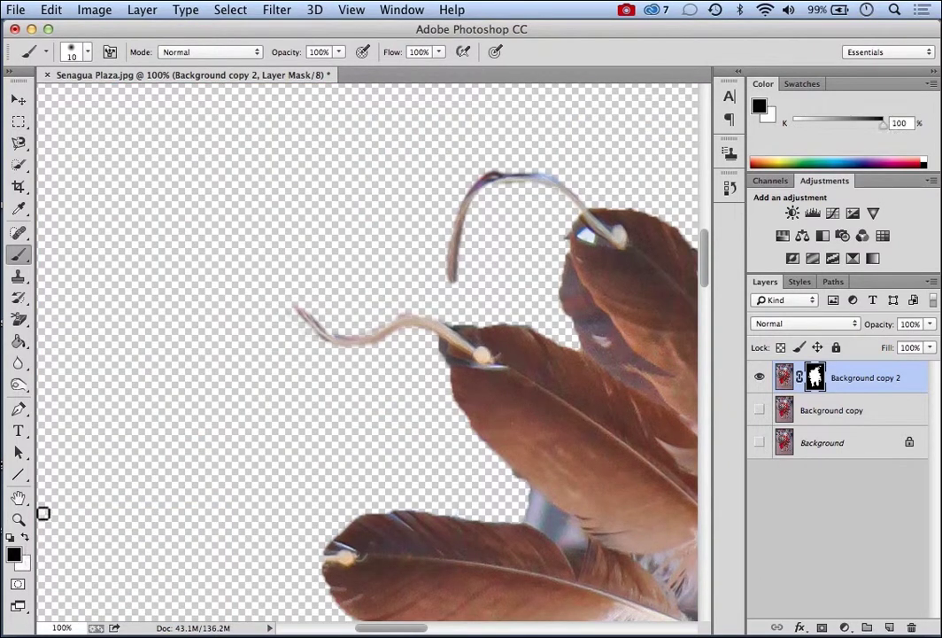
left_click_drag(498, 170, 471, 187)
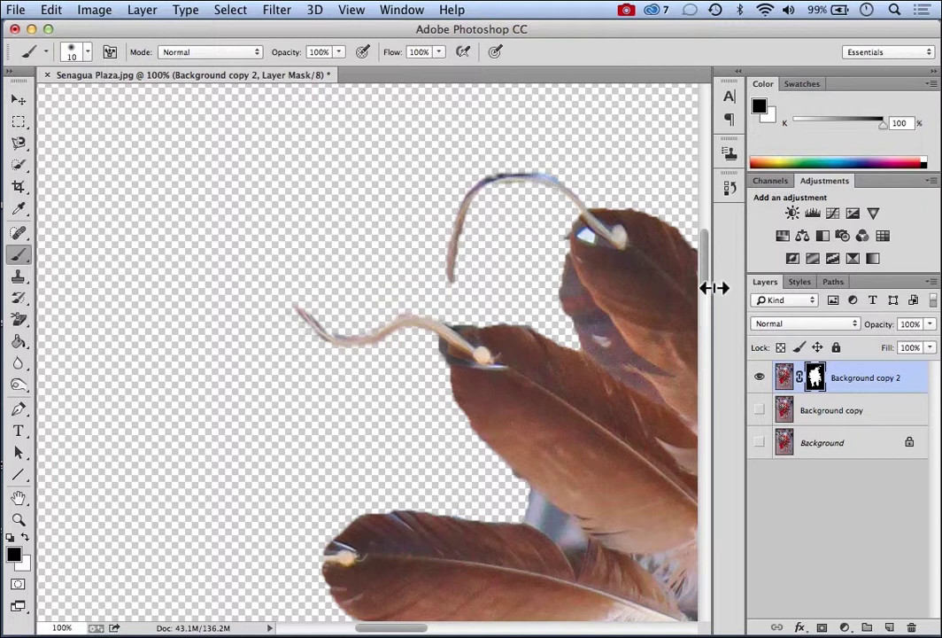
left_click_drag(707, 276, 707, 270)
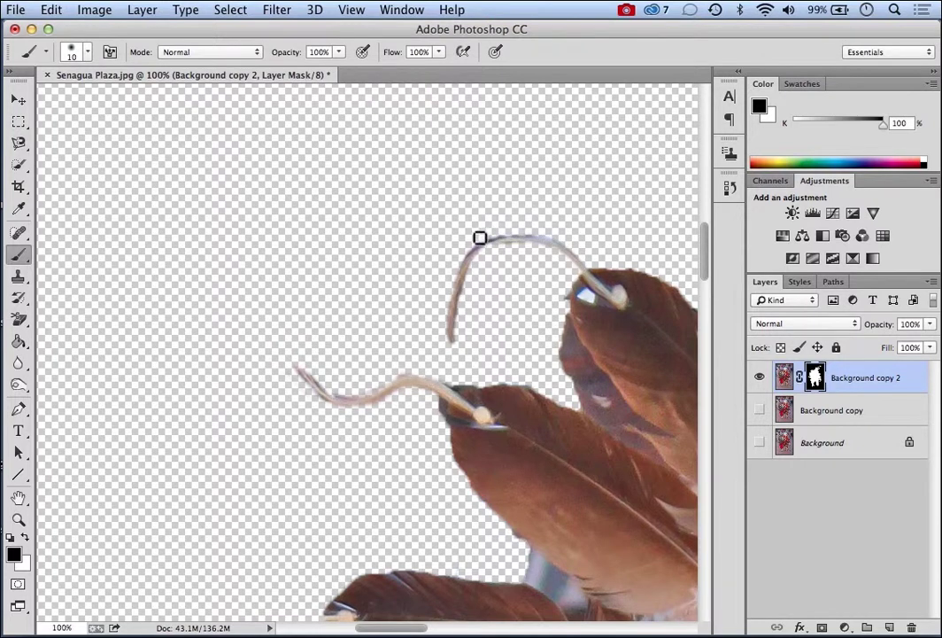
left_click_drag(708, 271, 709, 264)
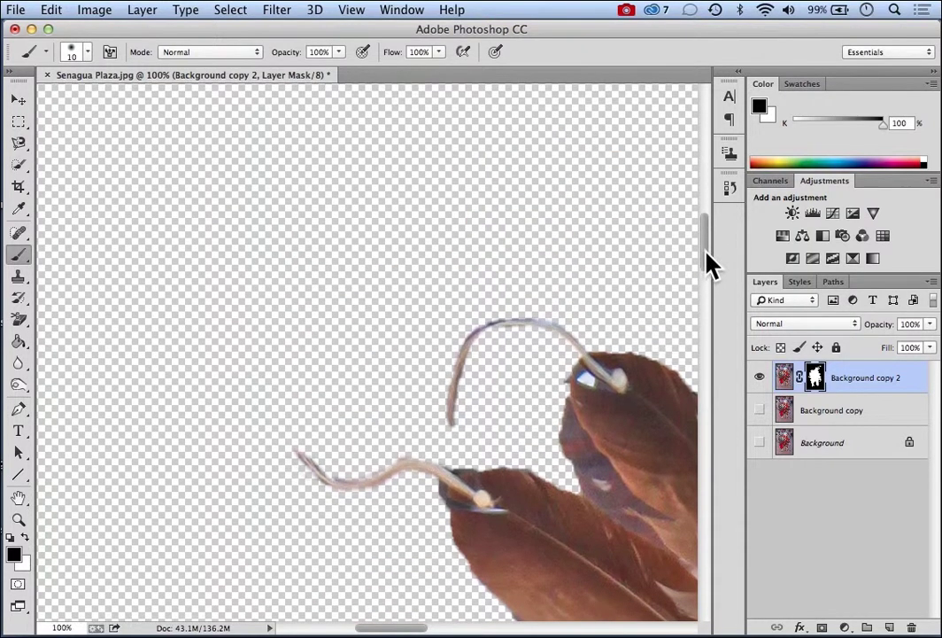
Step: Paint white on the mask along the right edge of the dark feather with the white disc, comparing against the Background layer
left_click_drag(381, 627, 439, 629)
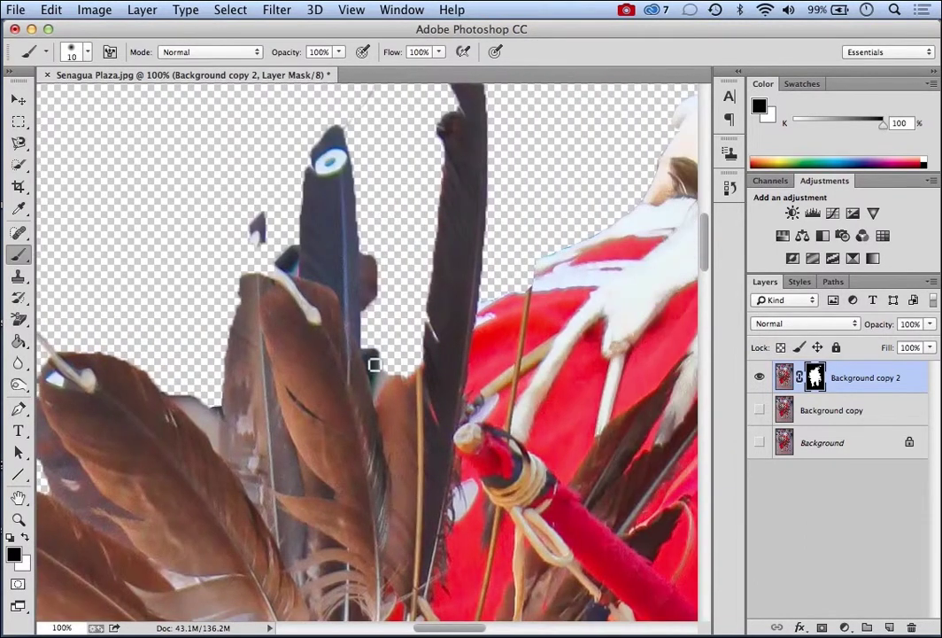
left_click(26, 538)
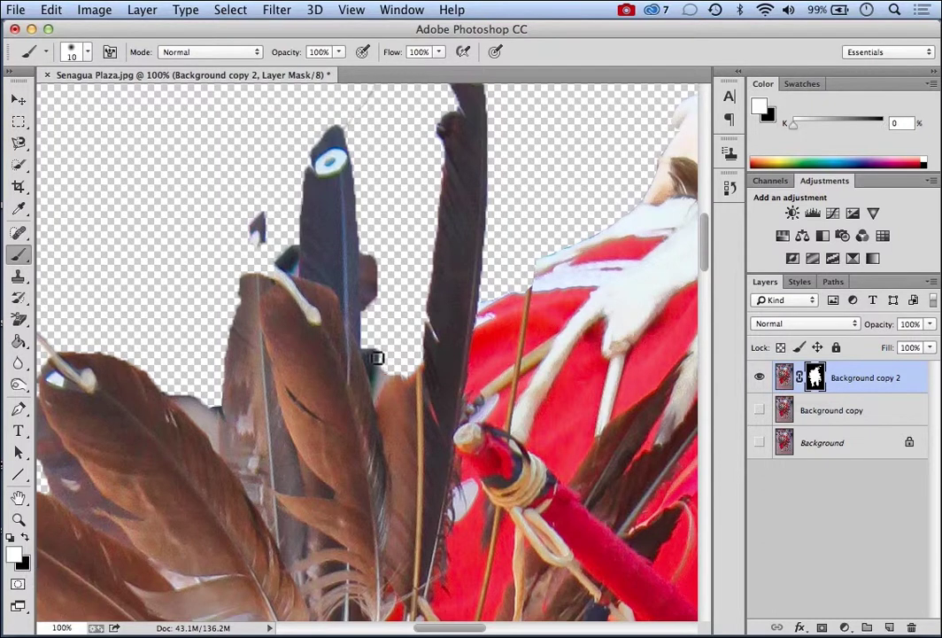
mouse_move(373, 351)
left_mouse_down()
mouse_move(378, 287)
mouse_move(358, 375)
mouse_move(366, 299)
mouse_move(365, 368)
mouse_move(373, 311)
mouse_move(373, 365)
mouse_move(375, 264)
mouse_move(356, 203)
mouse_move(362, 268)
mouse_move(368, 204)
mouse_move(364, 273)
mouse_move(372, 209)
left_mouse_up()
left_click(759, 442)
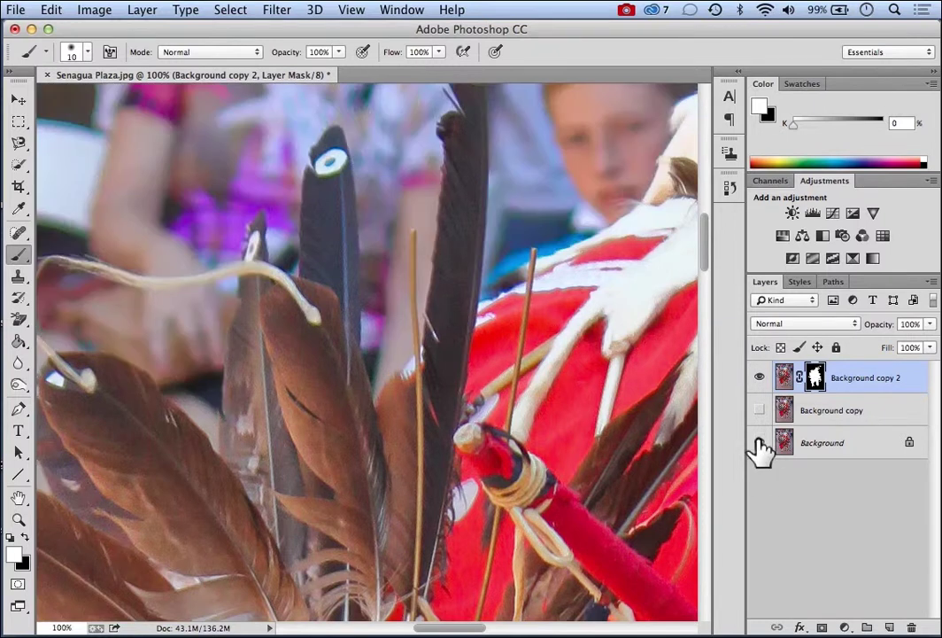
left_click(759, 442)
left_click(759, 443)
left_click(759, 443)
left_click(758, 443)
left_click(759, 443)
left_click(759, 443)
left_click(759, 442)
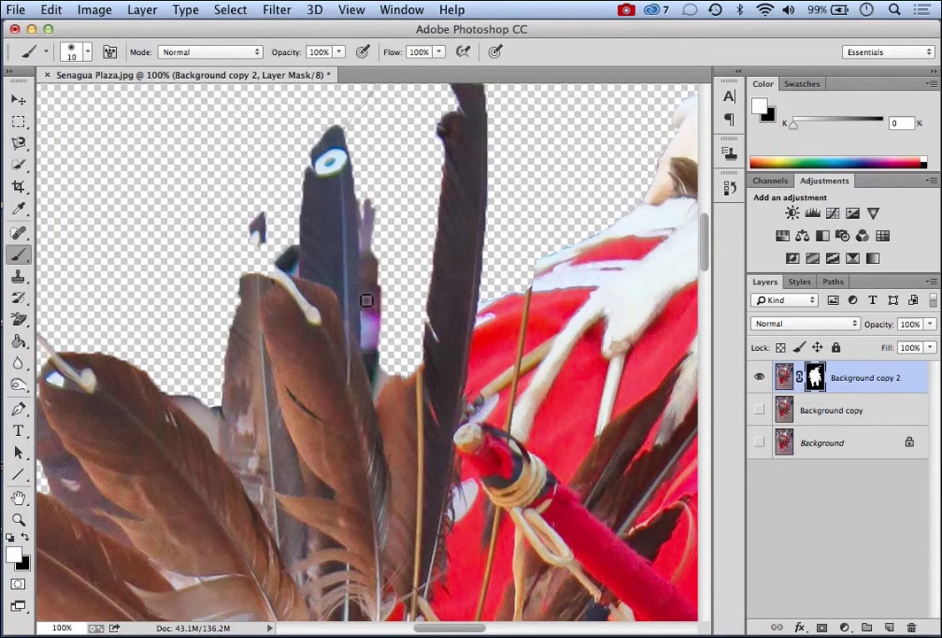
Step: Paint black on the mask to remove the background patches between the disc feather's right edge and the brown feather, with the Background layer as guide
left_click(759, 443)
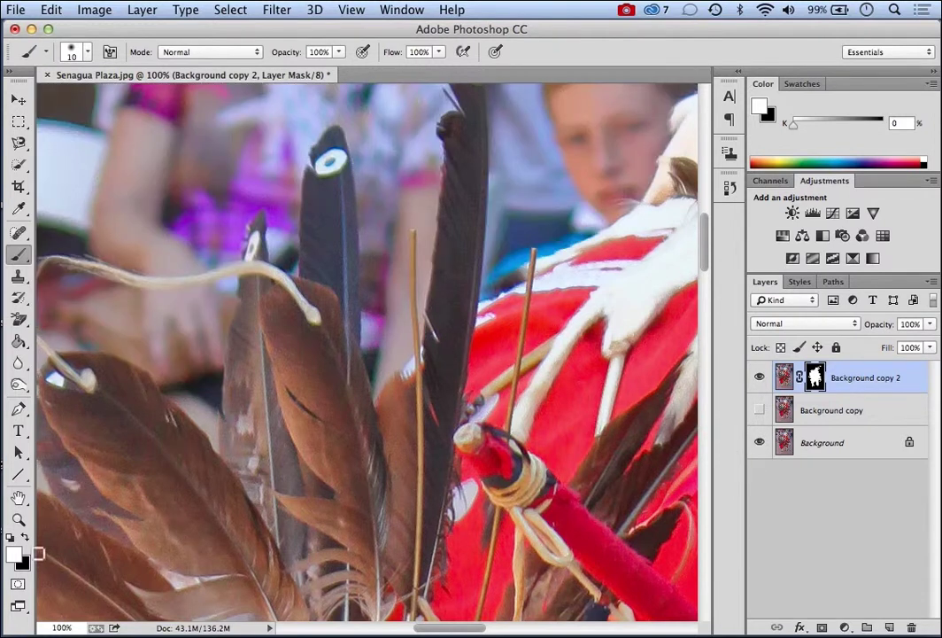
left_click(25, 537)
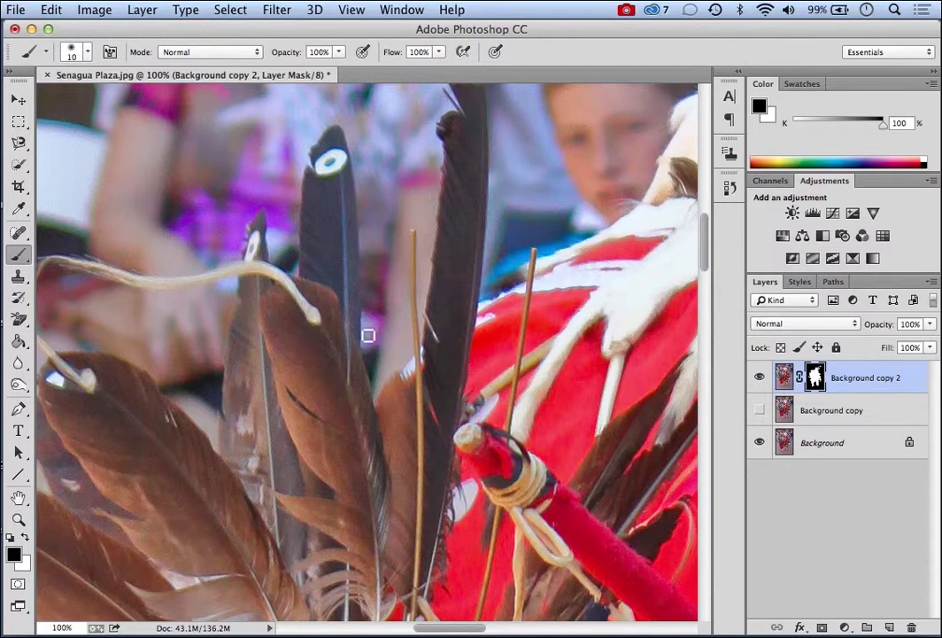
left_click(759, 443)
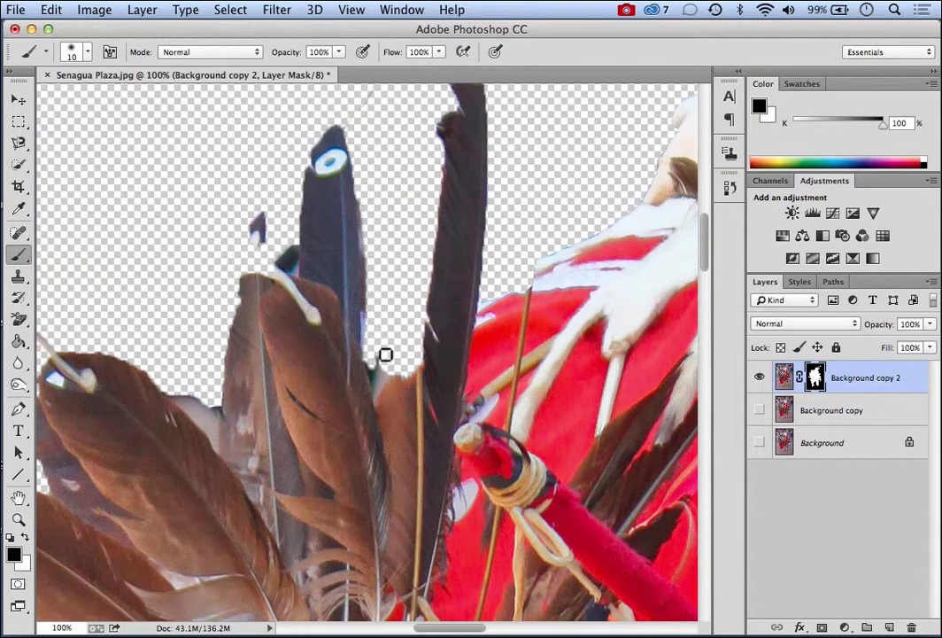
left_click(759, 443)
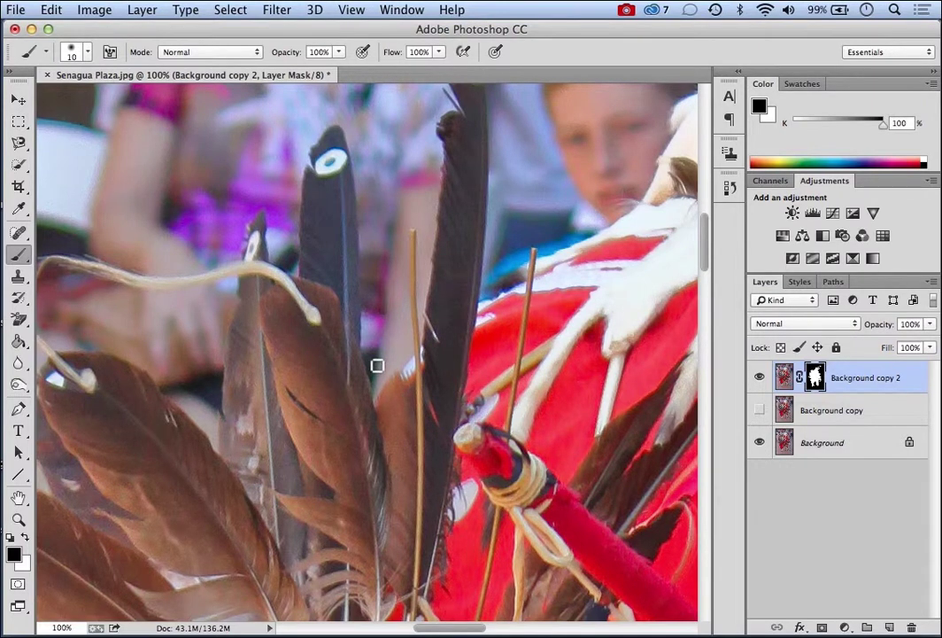
left_click(759, 443)
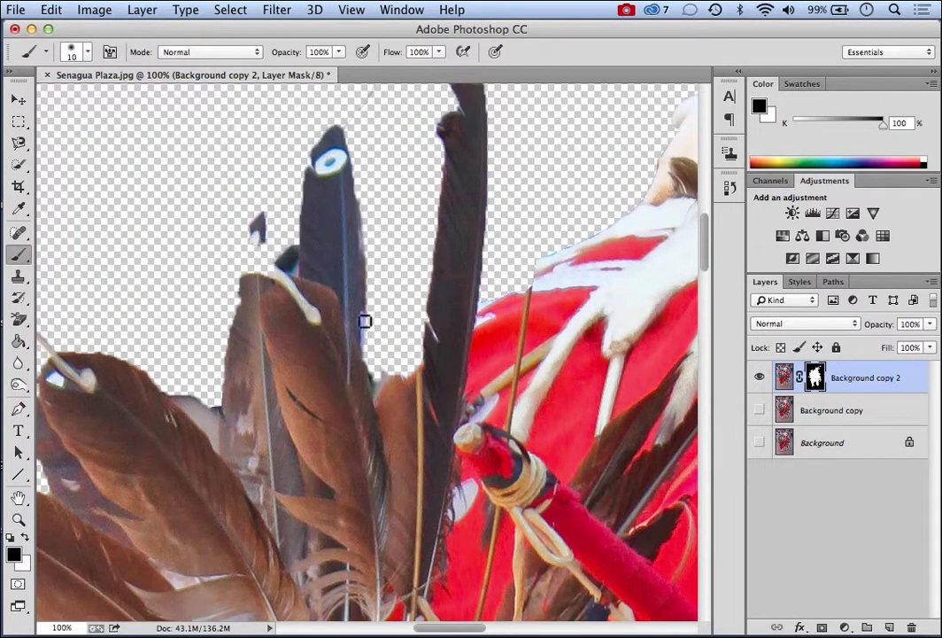
Step: Paint white on the mask to restore the tip of the small feather left of the disc feather, with the Background layer as guide
left_click(759, 442)
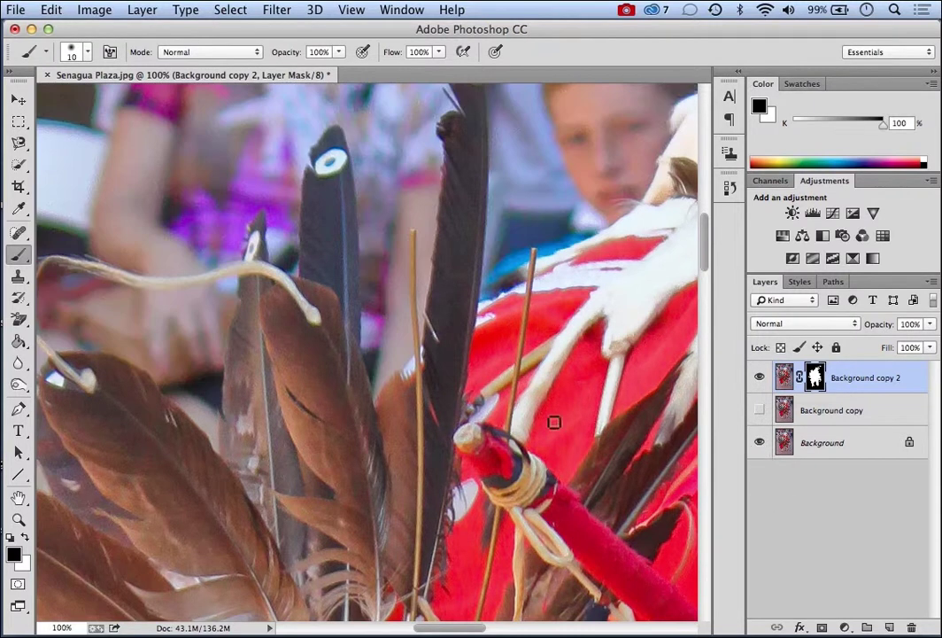
left_click(25, 536)
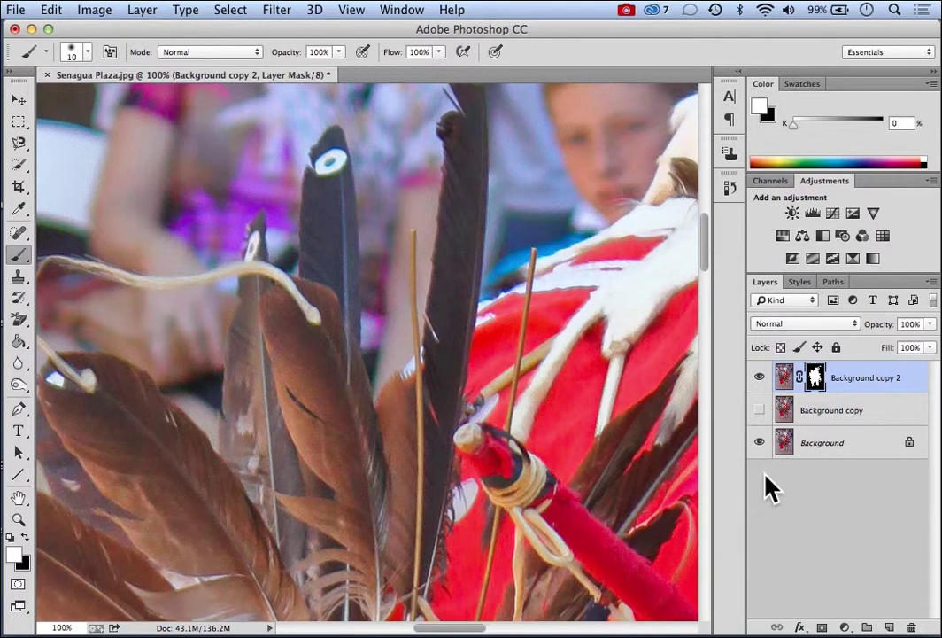
left_click(760, 443)
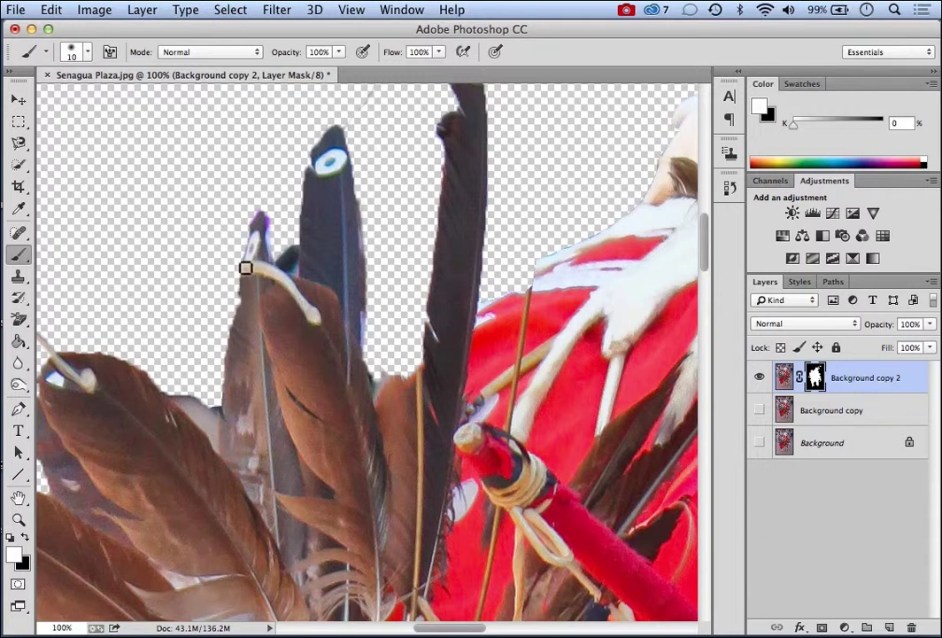
Step: Paint white on the mask to restore the long cord extending left from the upright brown feather's tip
left_click(759, 442)
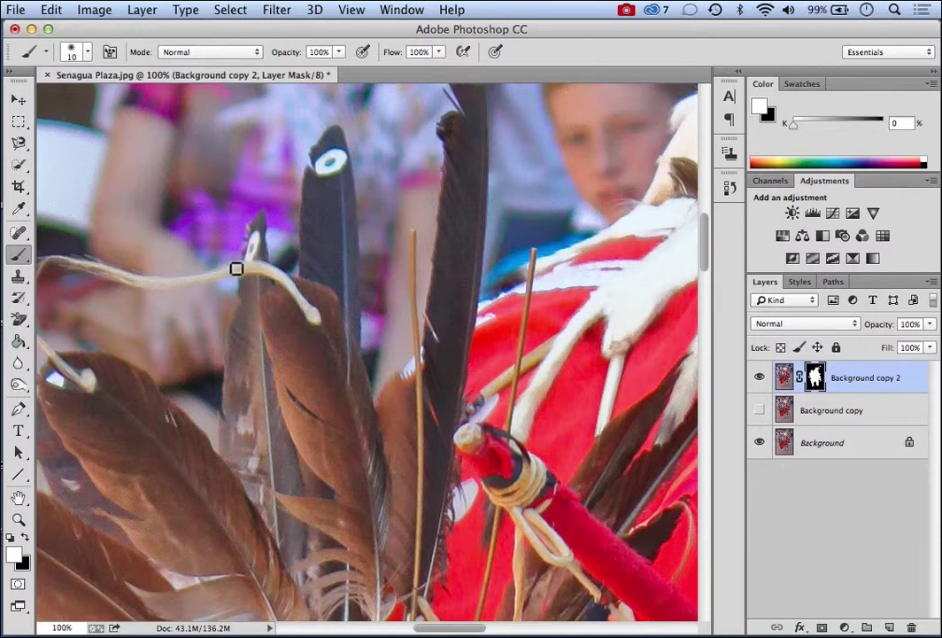
left_click(760, 444)
left_click(760, 442)
left_click(759, 443)
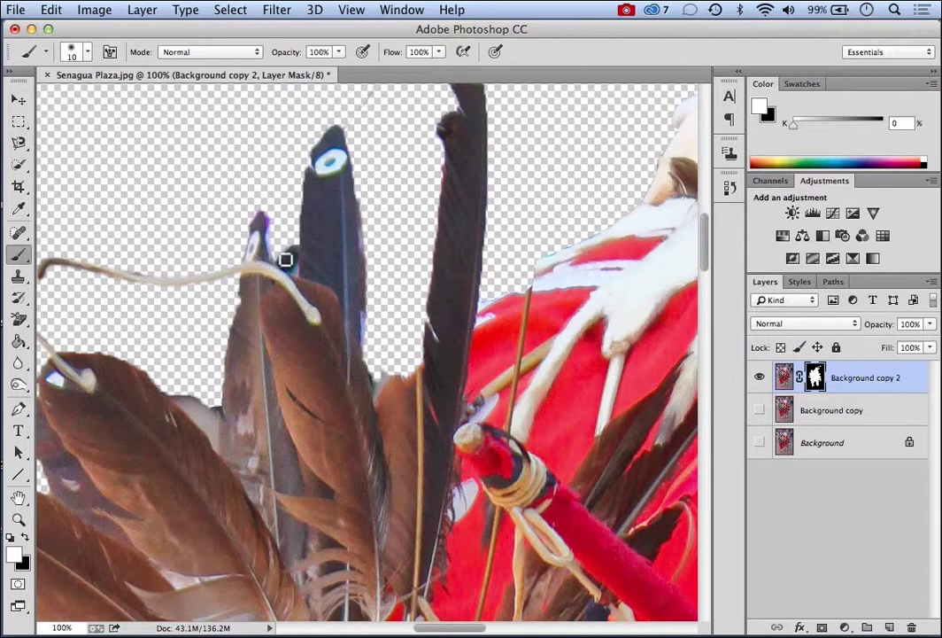
Step: Paint black on the mask to erase the dark background patch between the cord and the disc feather, checking against the Background layer
left_click(760, 443)
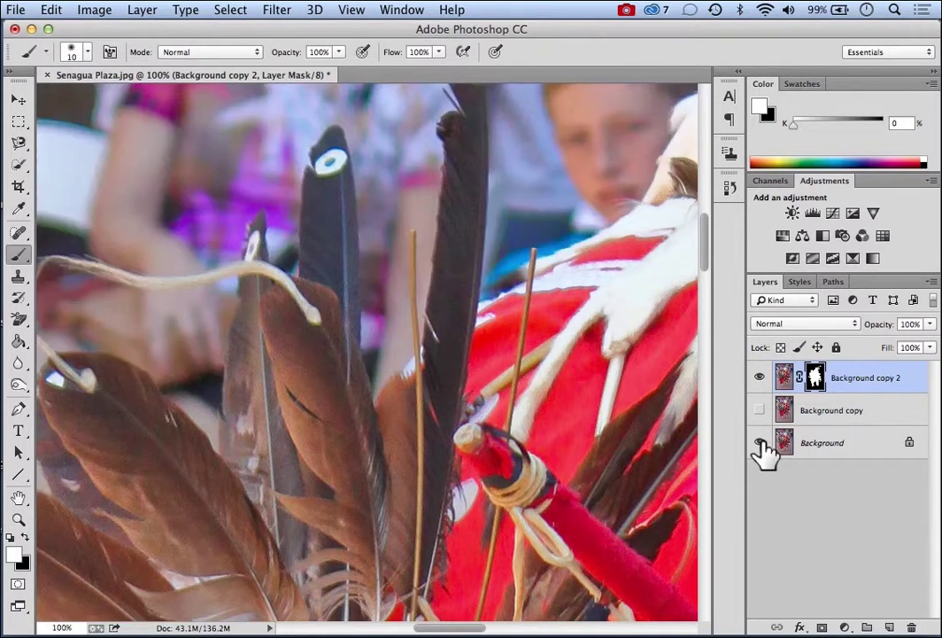
left_click(760, 443)
left_click(759, 443)
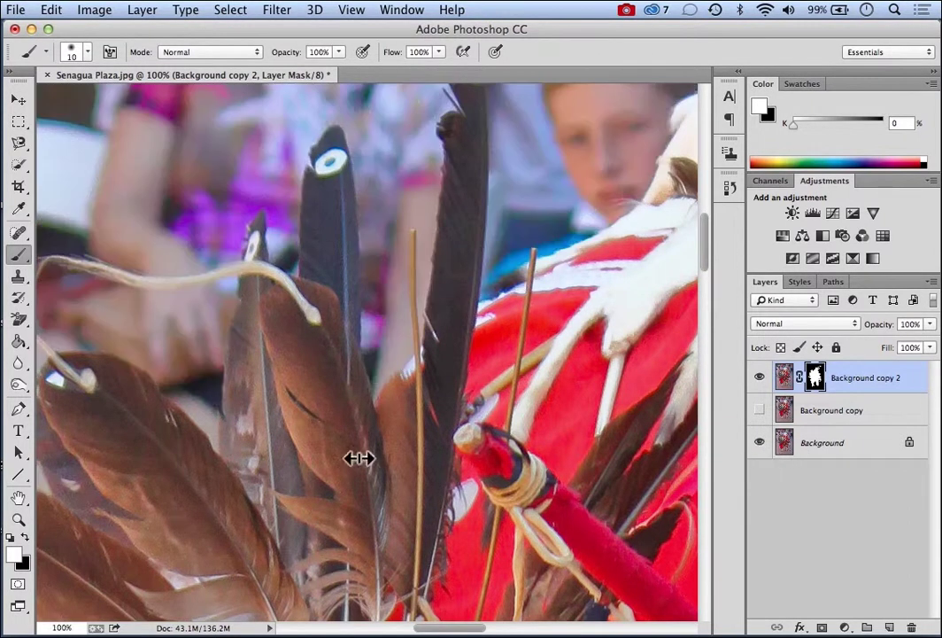
left_click(25, 537)
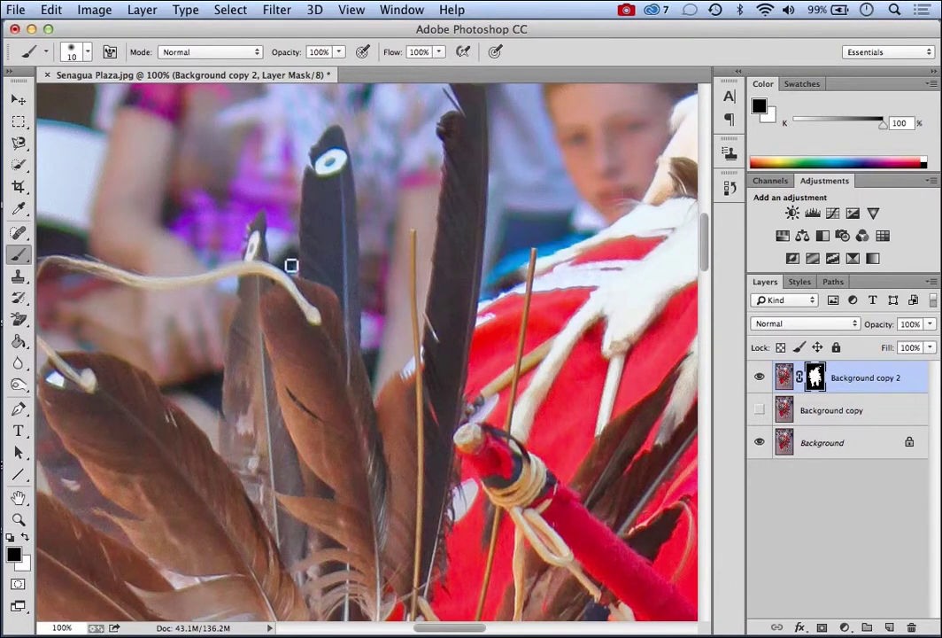
left_click(760, 443)
left_click(760, 442)
left_click(759, 443)
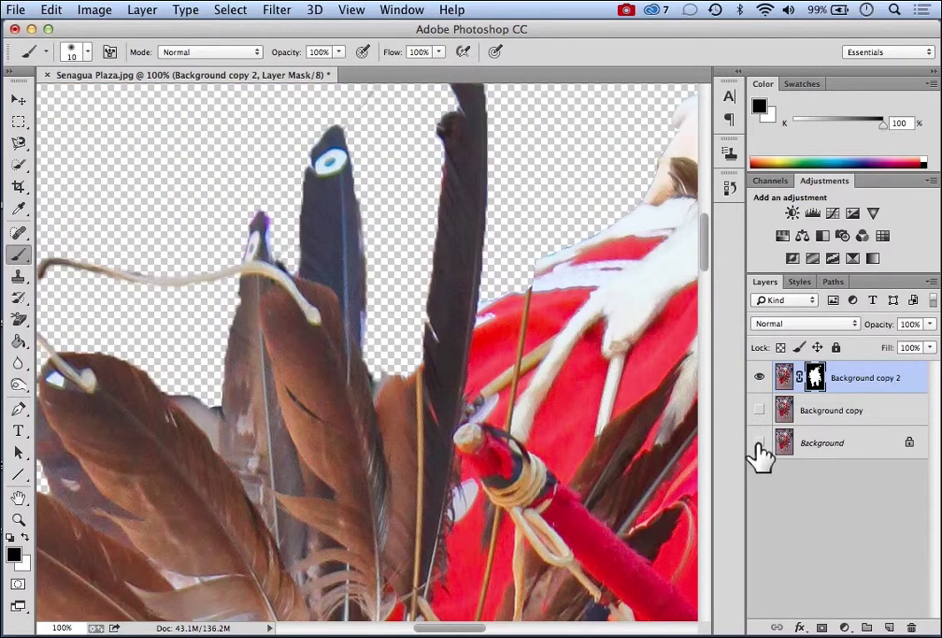
Step: Paint white on the mask to restore the upper ends of the two thin sticks on either side of the tall dark feather, comparing with the Background layer
left_click(759, 443)
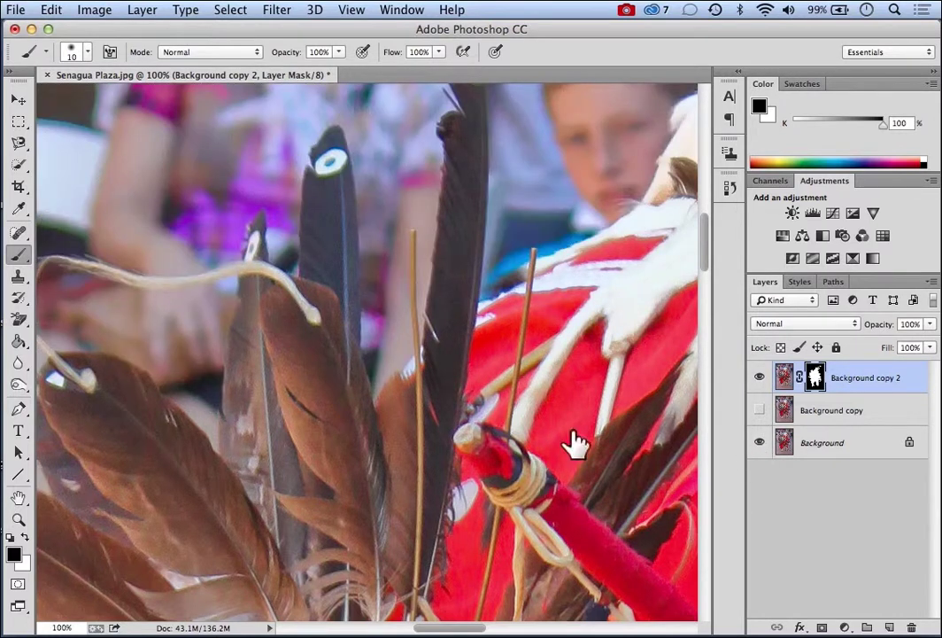
left_click(26, 536)
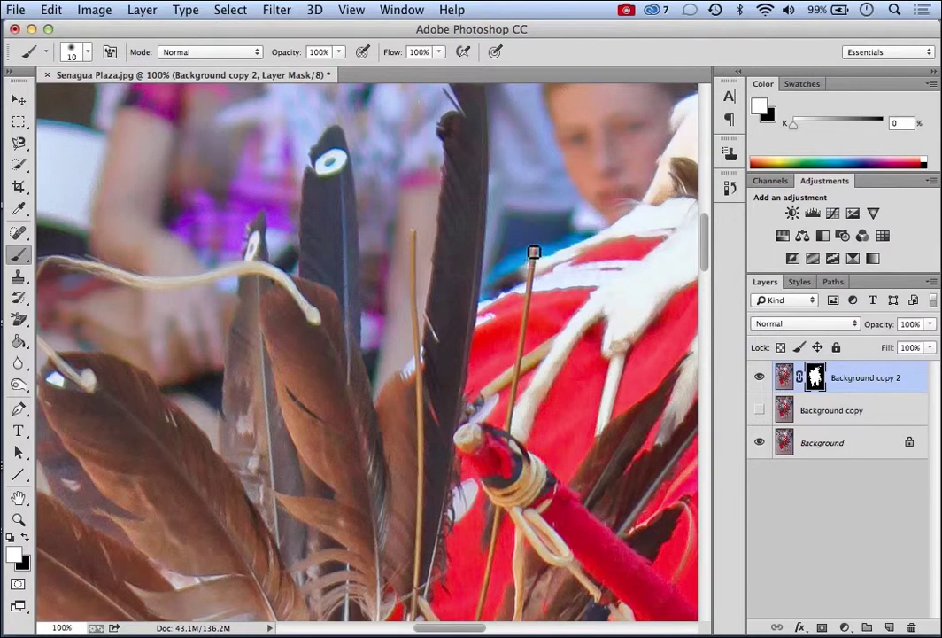
left_click(759, 443)
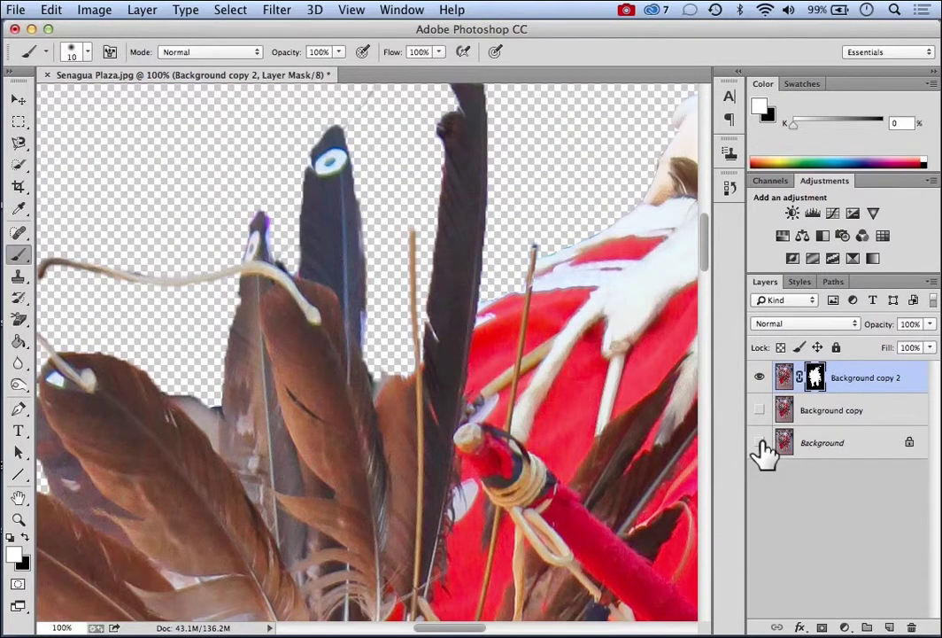
left_click(759, 442)
left_click(759, 443)
left_click(759, 443)
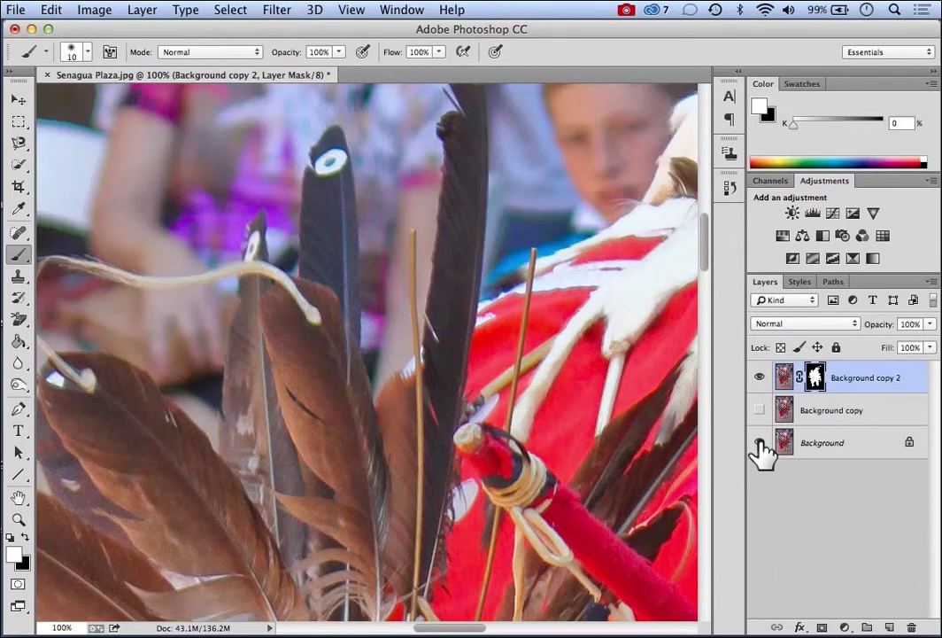
left_click(759, 443)
left_click(759, 443)
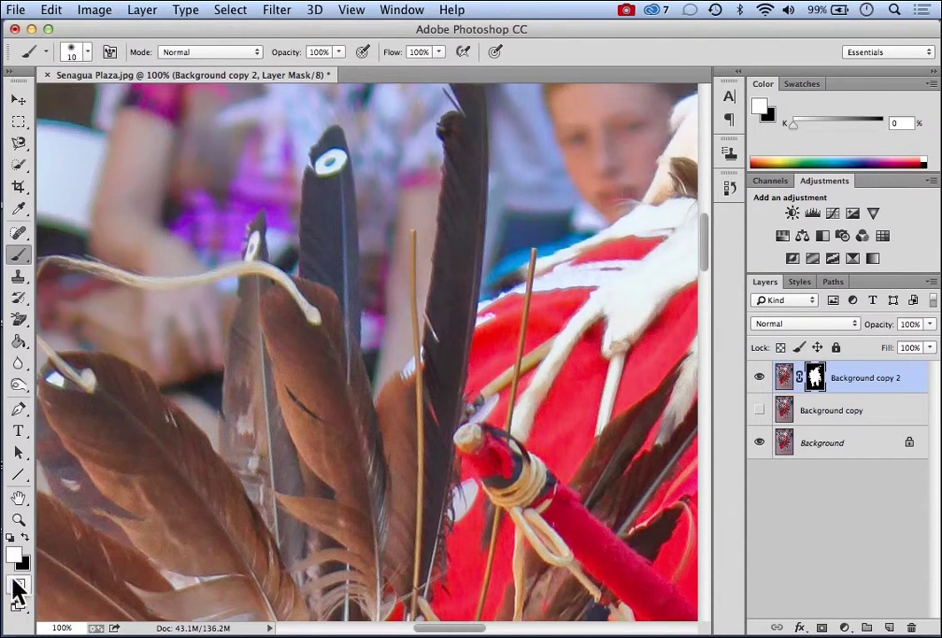
Step: Fit the whole image on screen to review the dancer against the Background layer
left_click(17, 520)
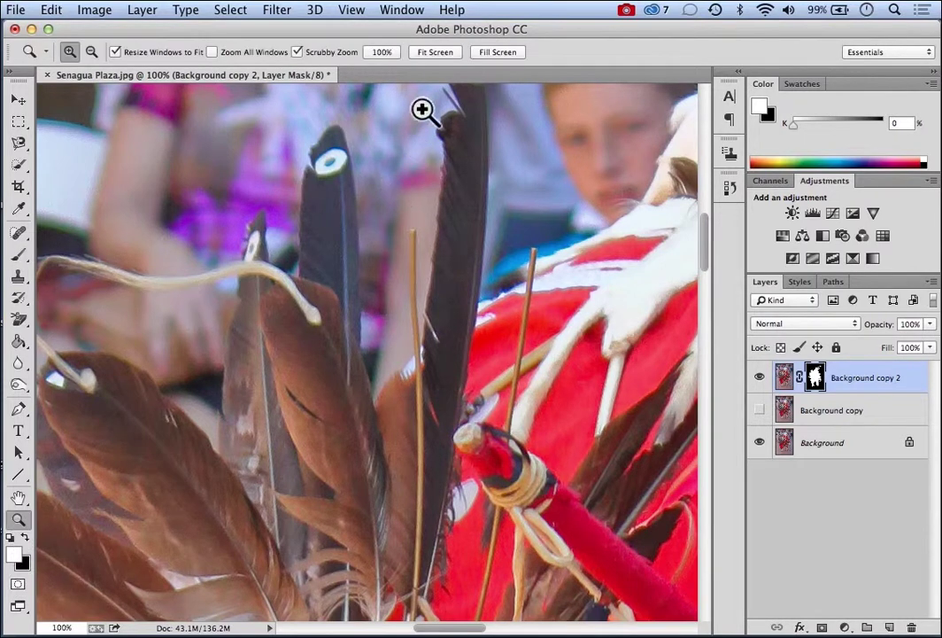
left_click(433, 54)
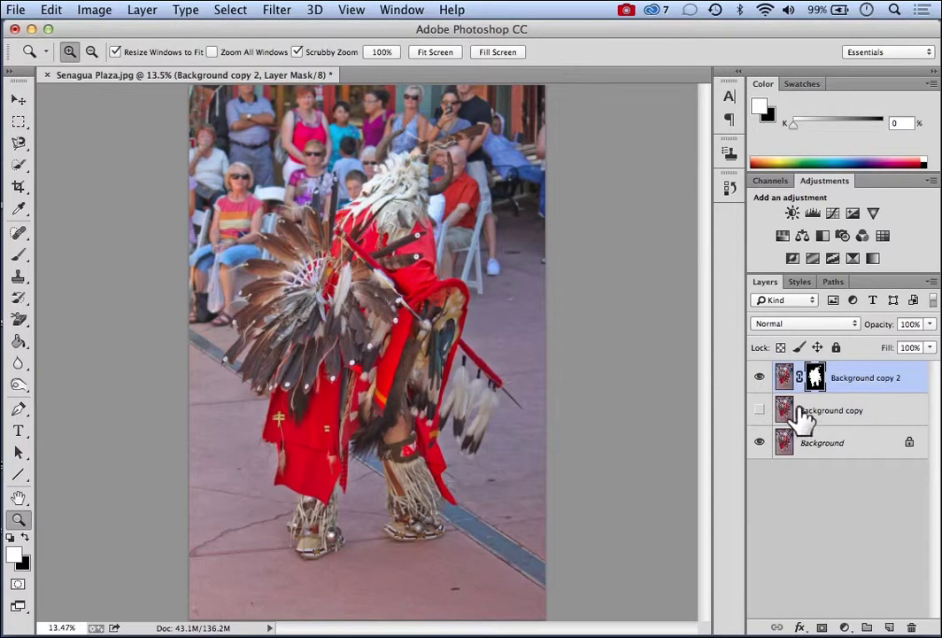
Step: Hide the Background layer and add a Solid Color fill layer, picking a bright yellow
left_click(760, 443)
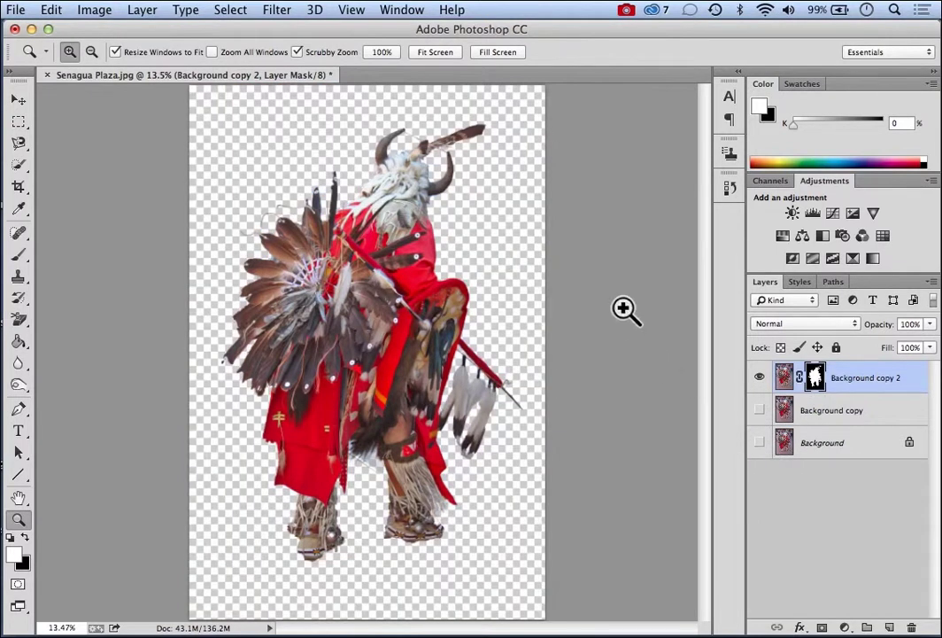
left_click(843, 626)
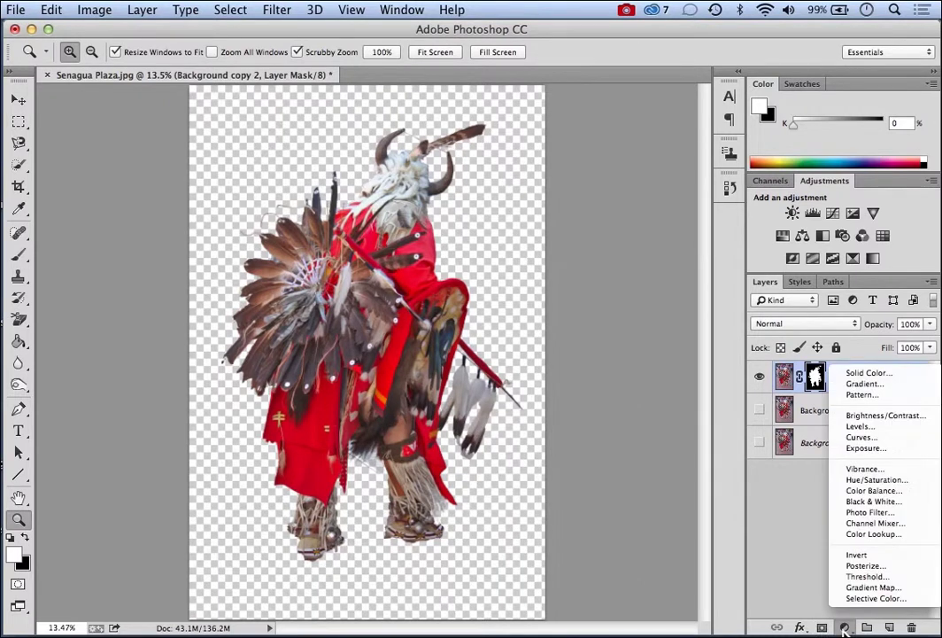
left_click(866, 375)
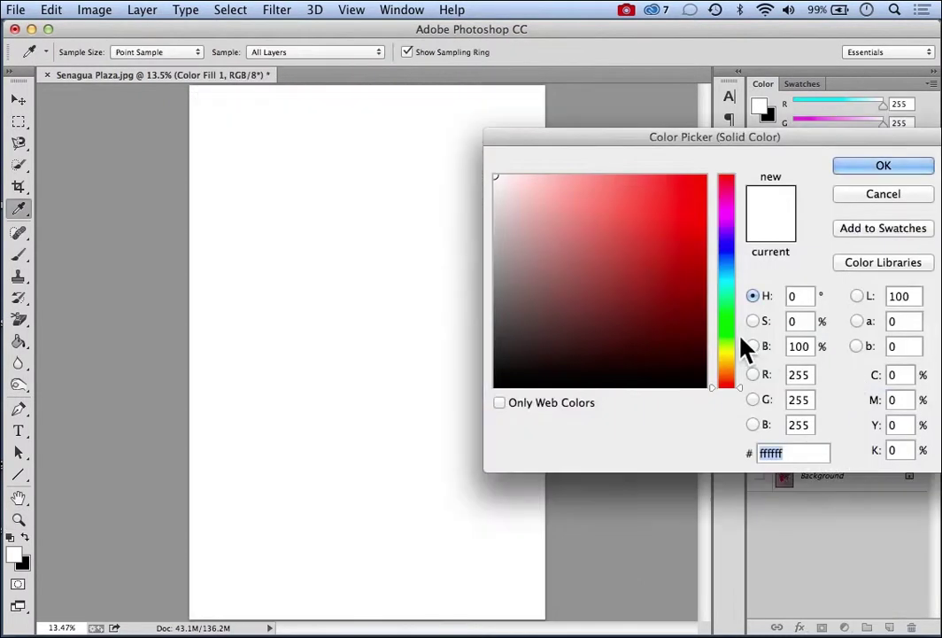
left_click(727, 354)
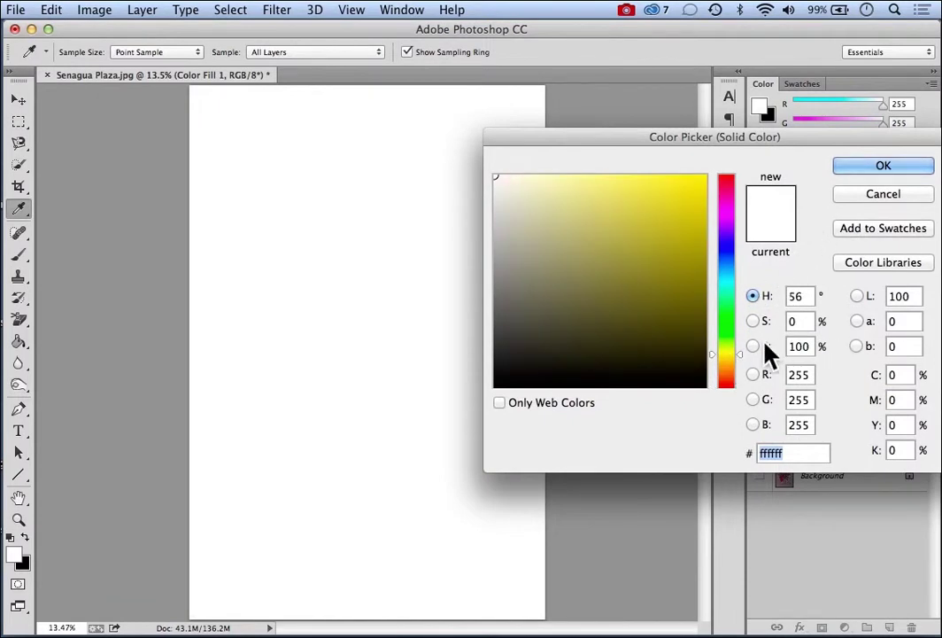
left_click(704, 177)
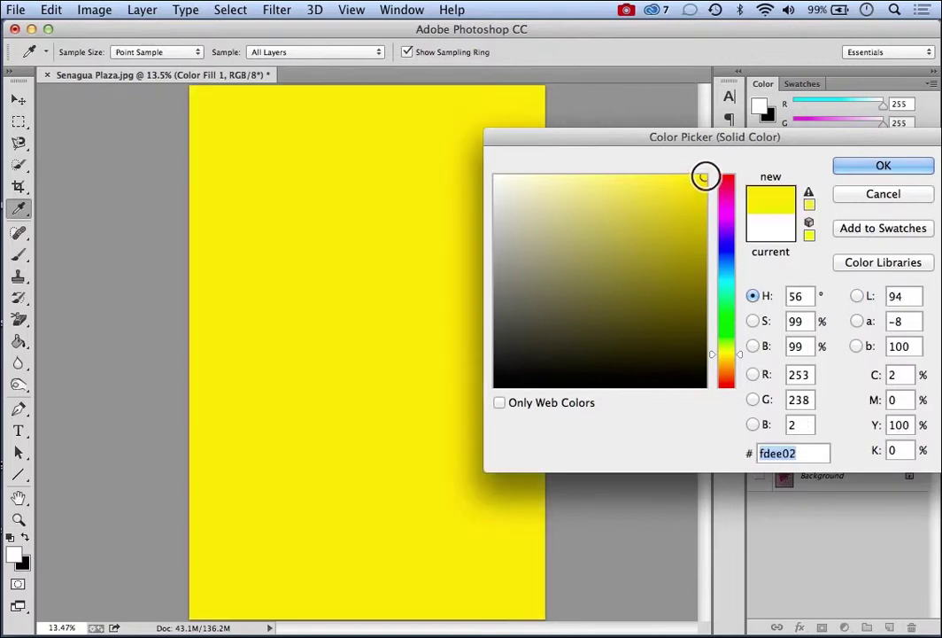
Step: Set the fill color to R 255, G 255, B 0 and place the fill layer below Background copy 2
left_click(800, 425)
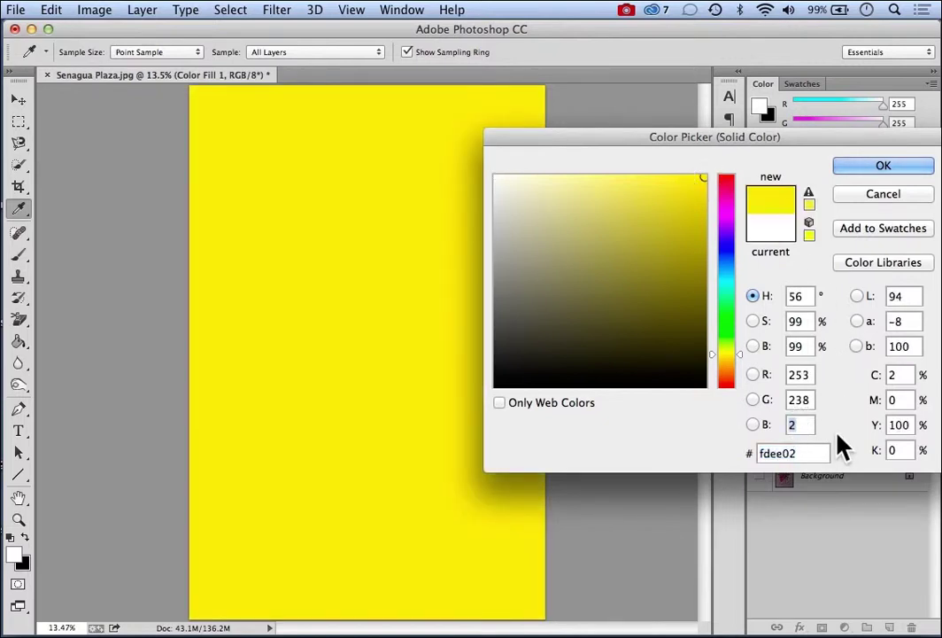
type("0")
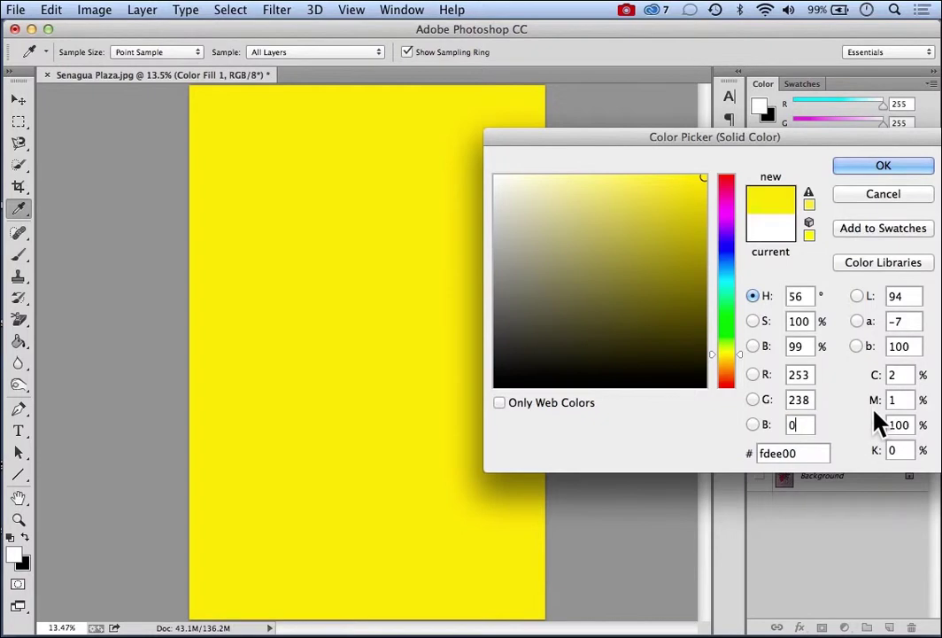
left_click(812, 373)
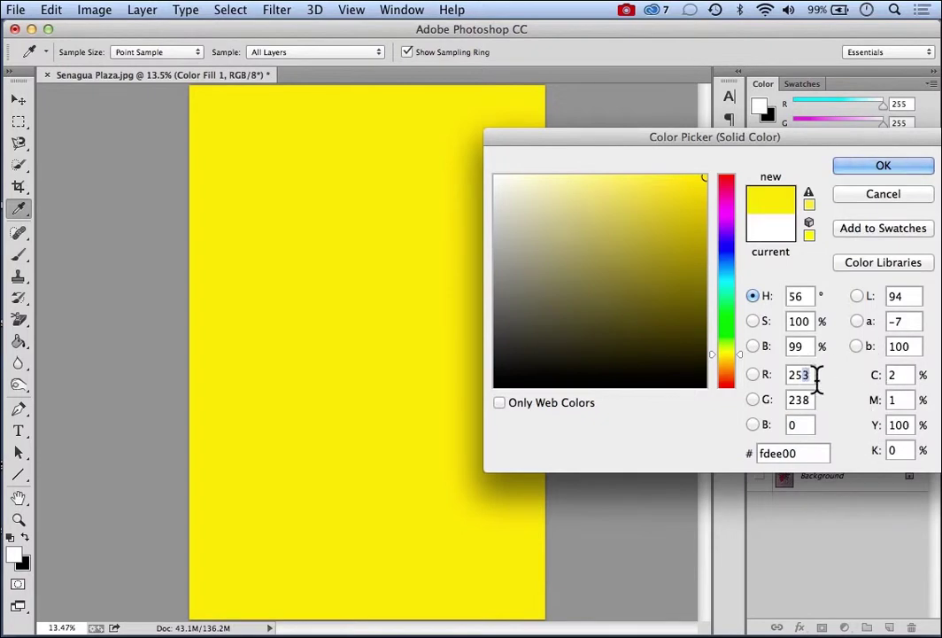
type("5")
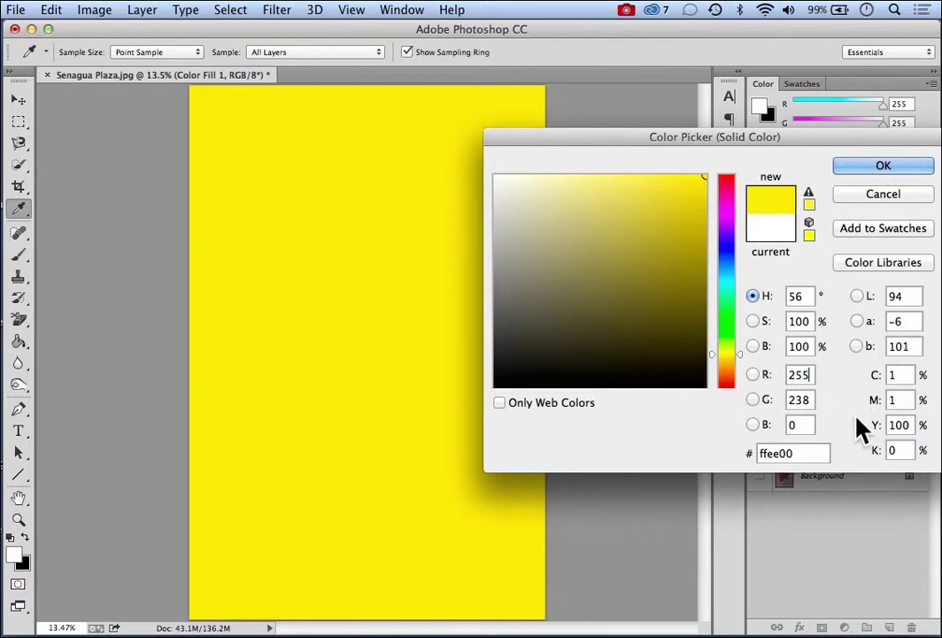
left_click(803, 401)
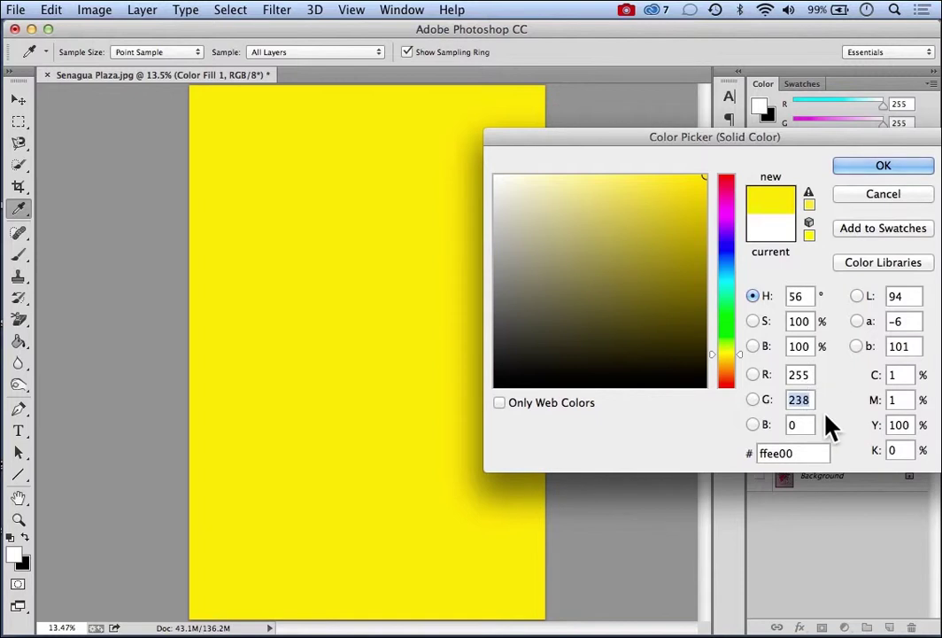
type("255")
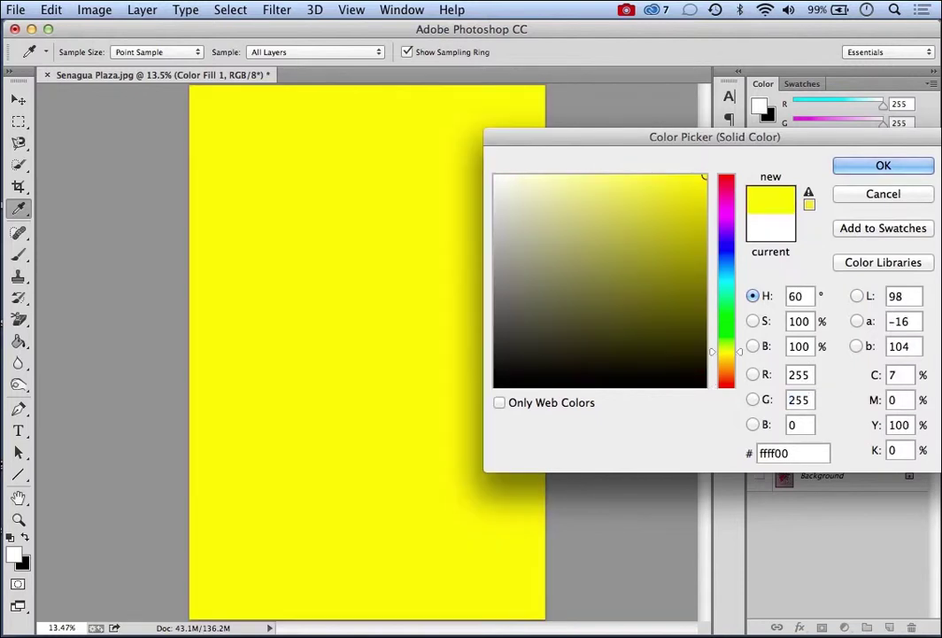
left_click(865, 168)
key("z")
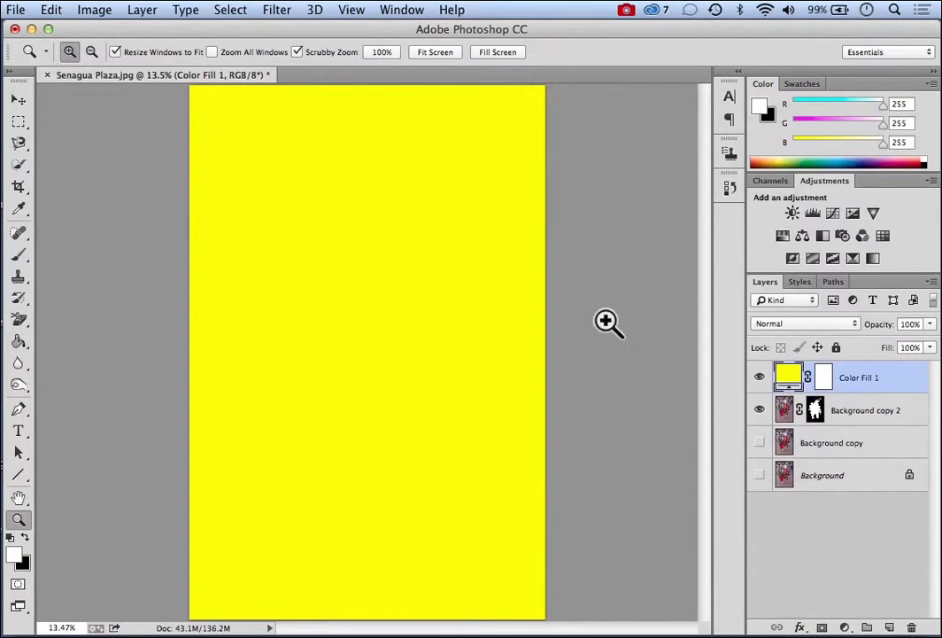
left_click_drag(909, 390, 885, 415)
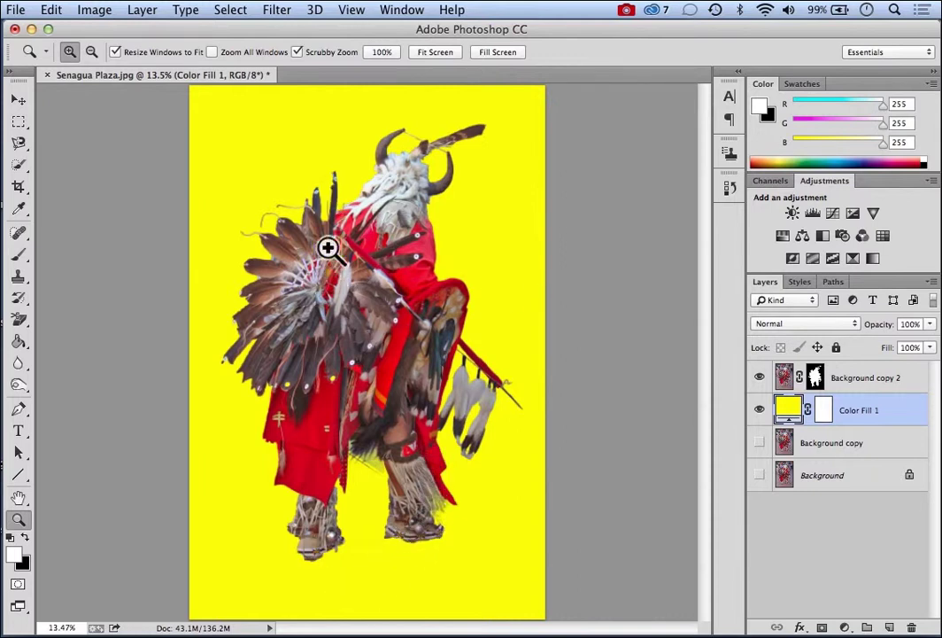
Step: Paint black with a 30 px brush on the Background copy 2 mask to erase the grate remnants beneath the dark fur beside the leg
left_click(372, 460)
left_click(372, 460)
left_click(373, 460)
left_click(374, 461)
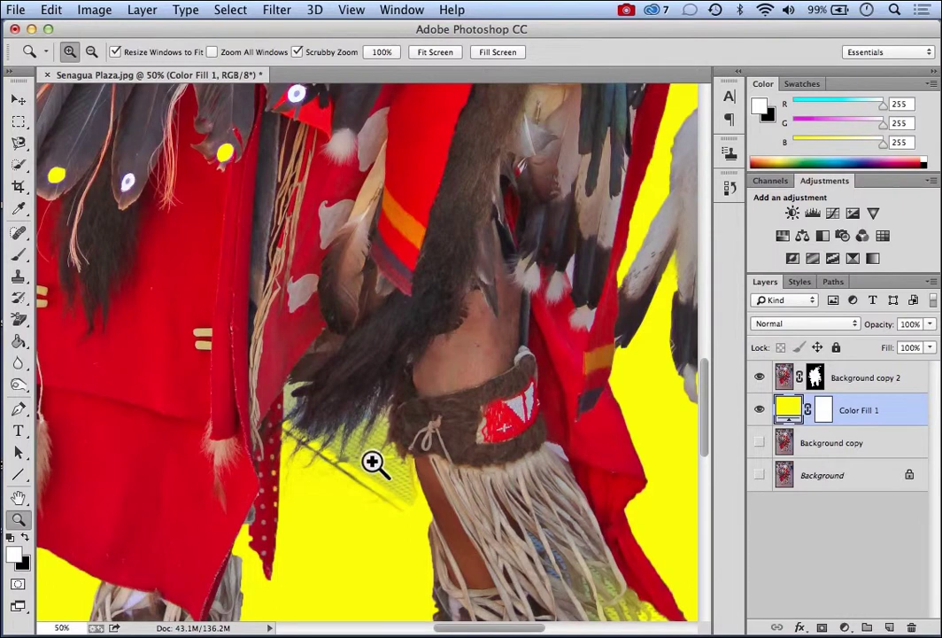
left_click(360, 438)
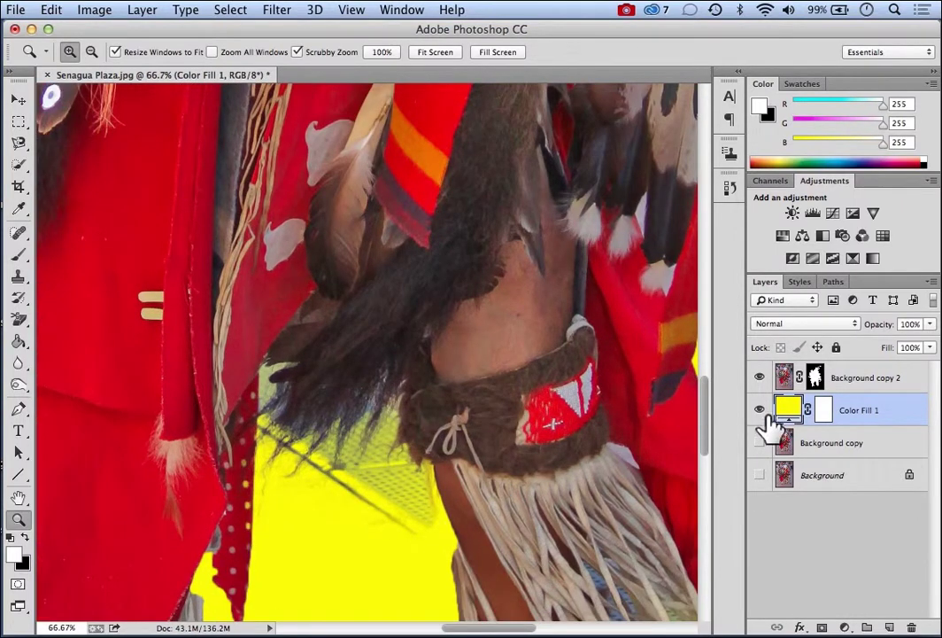
left_click(815, 379)
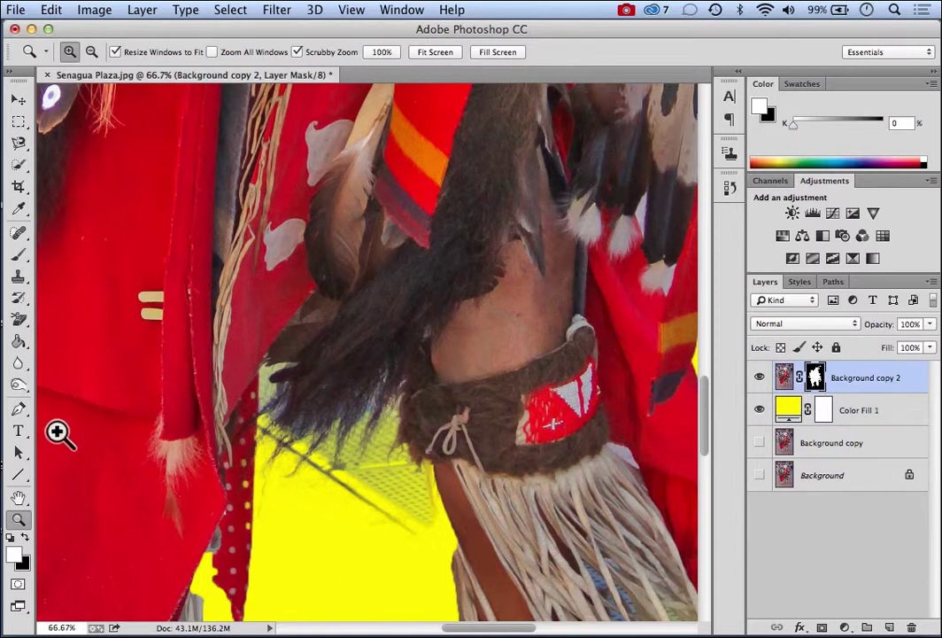
left_click(26, 538)
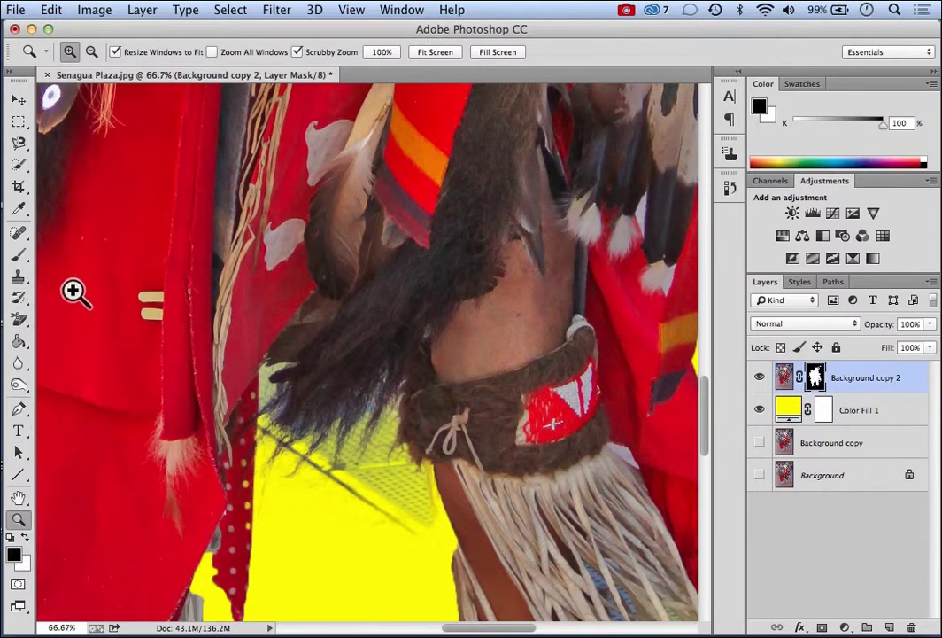
left_click(21, 256)
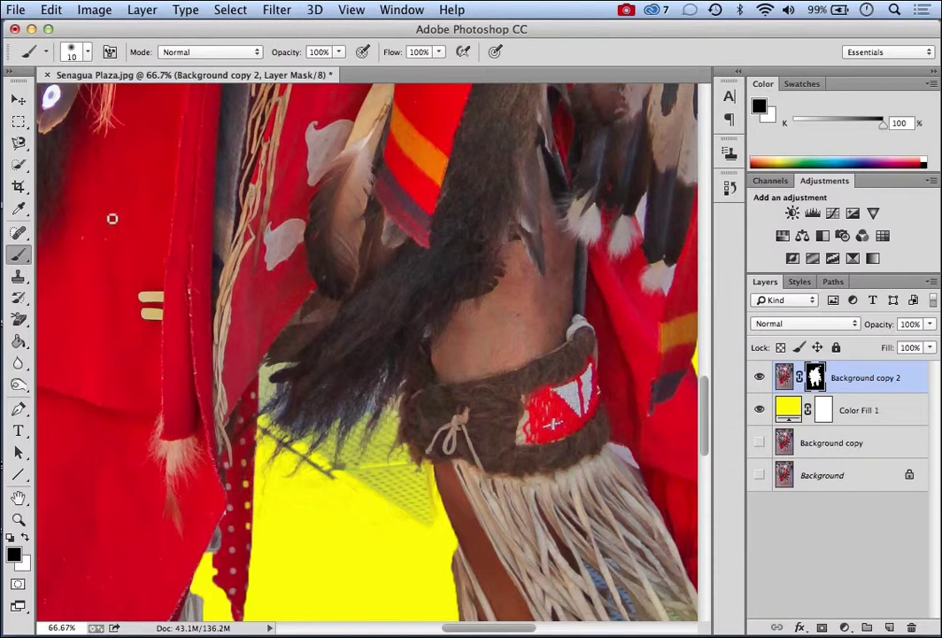
left_click(88, 53)
left_click_drag(109, 97, 114, 103)
left_click(380, 482)
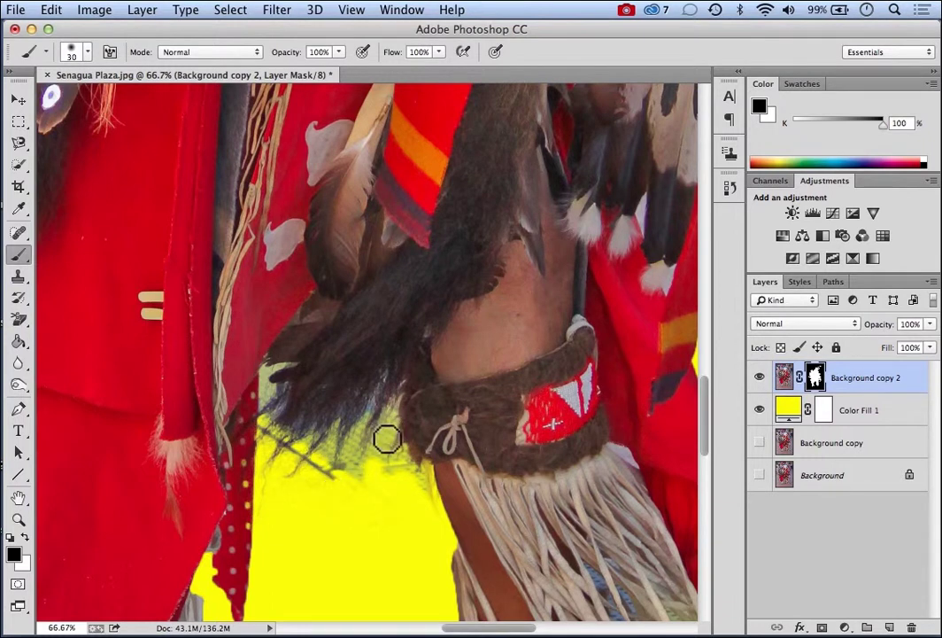
mouse_move(385, 437)
left_mouse_down()
mouse_move(385, 477)
mouse_move(432, 513)
left_mouse_up()
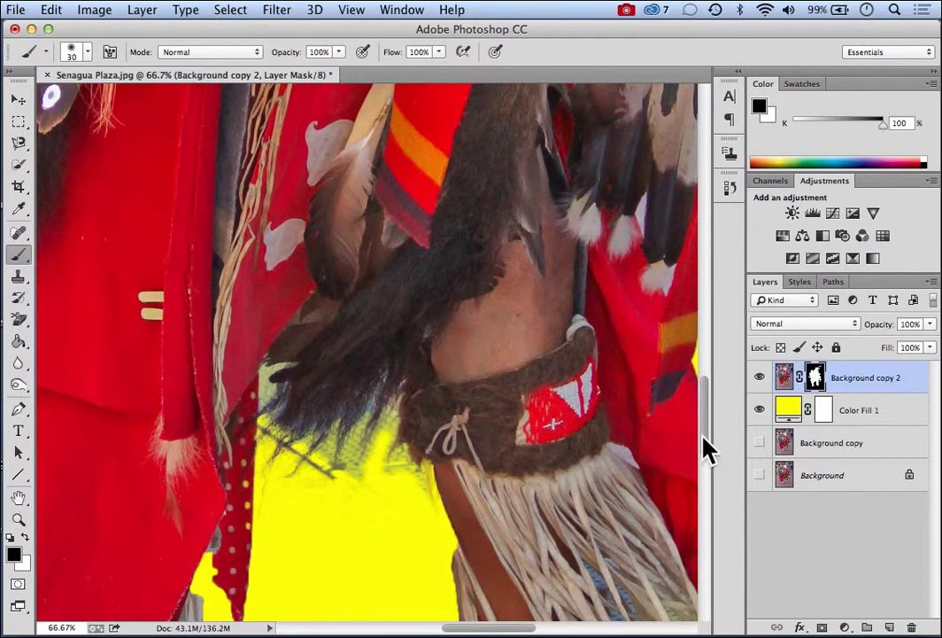
Step: Fit the whole image on screen and compare the cutout with the yellow fill layer hidden and shown
scroll(704, 439, "up", 3)
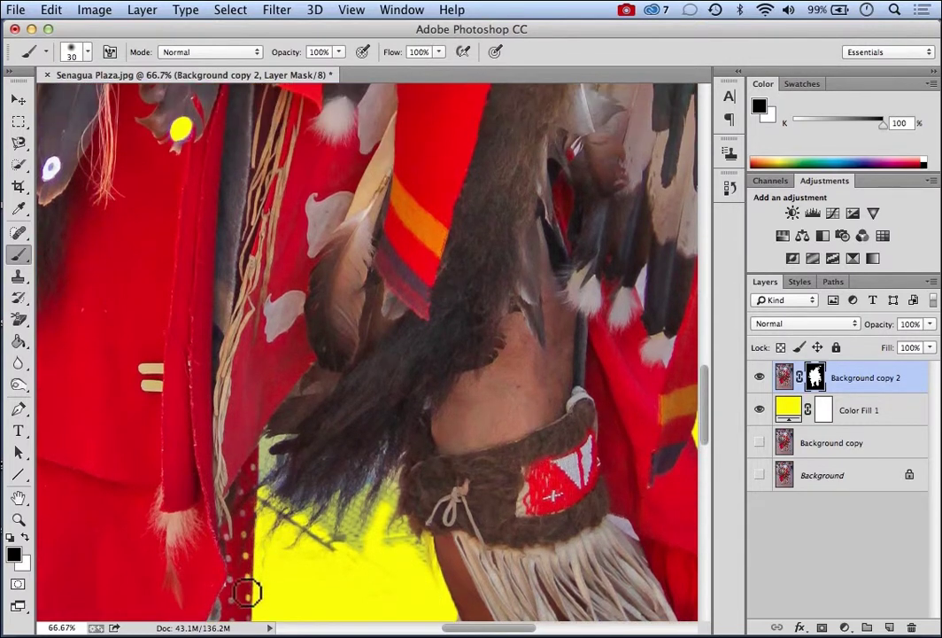
left_click(18, 519)
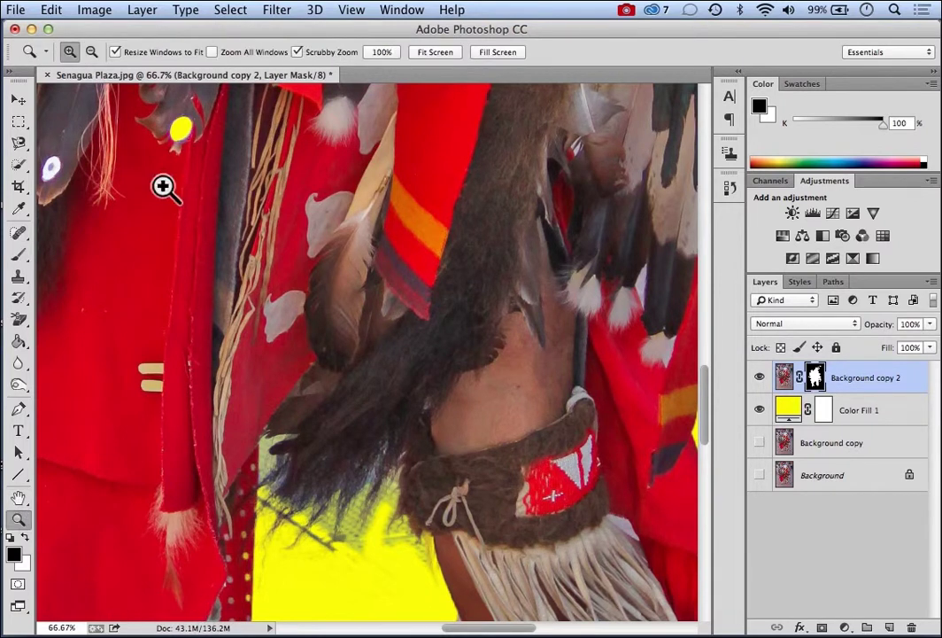
left_click(431, 53)
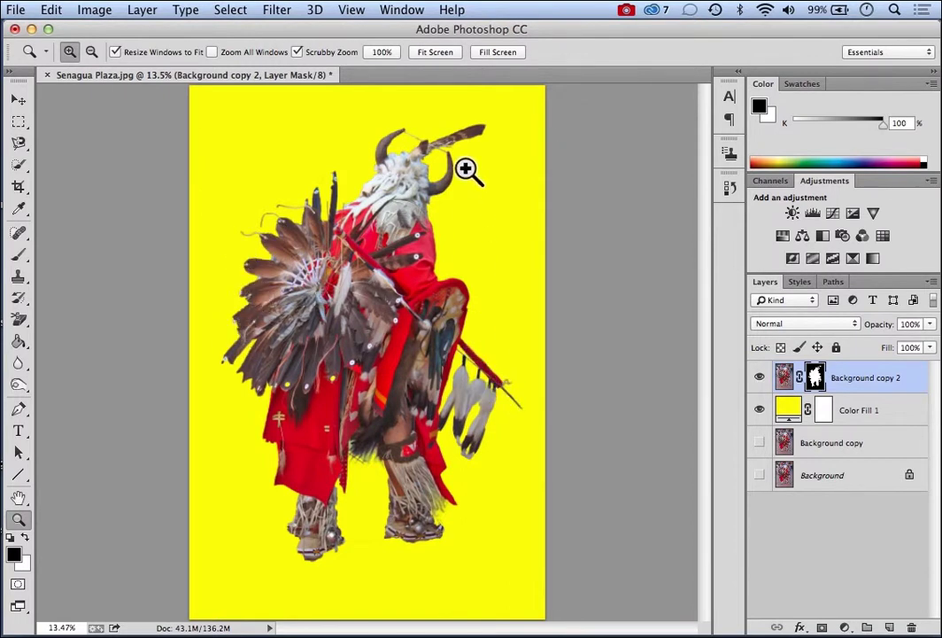
left_click(758, 410)
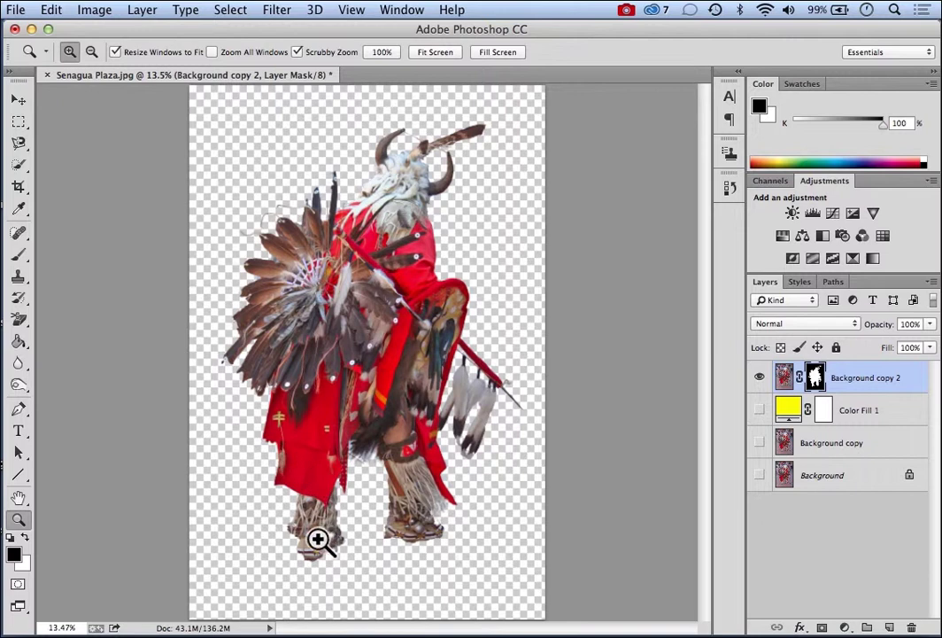
left_click(759, 410)
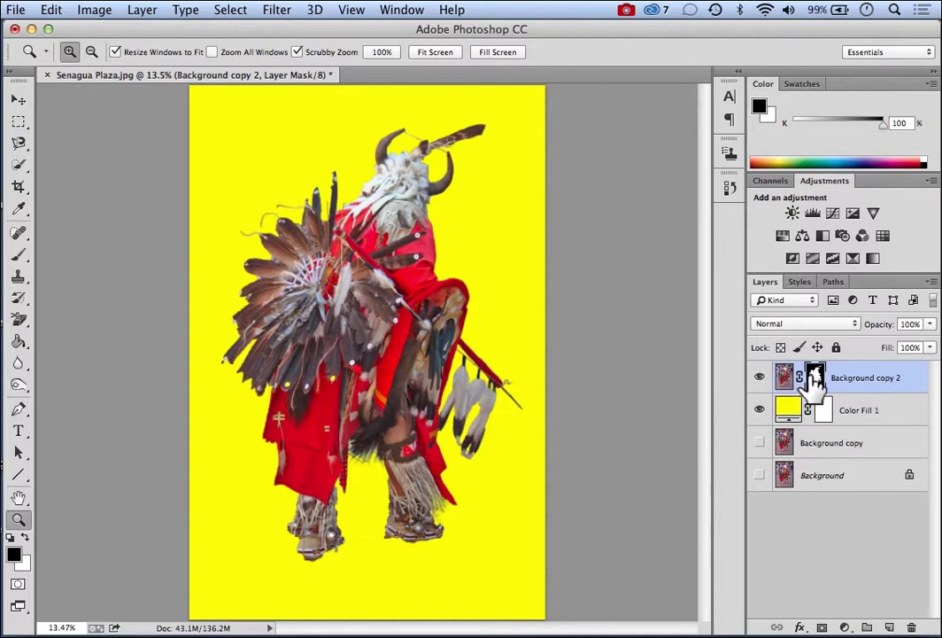
Step: Paint black on the mask to erase the stray line and remnants around the moccasins, and white to restore the toe and fringe tips
left_click(414, 535)
left_click(413, 535)
left_click(414, 535)
left_click(413, 534)
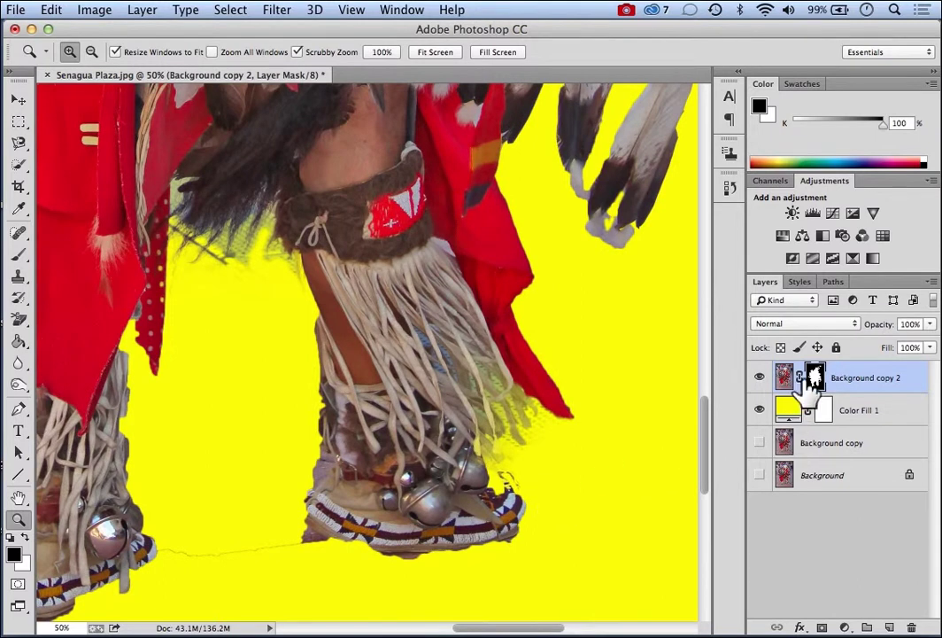
left_click(14, 555)
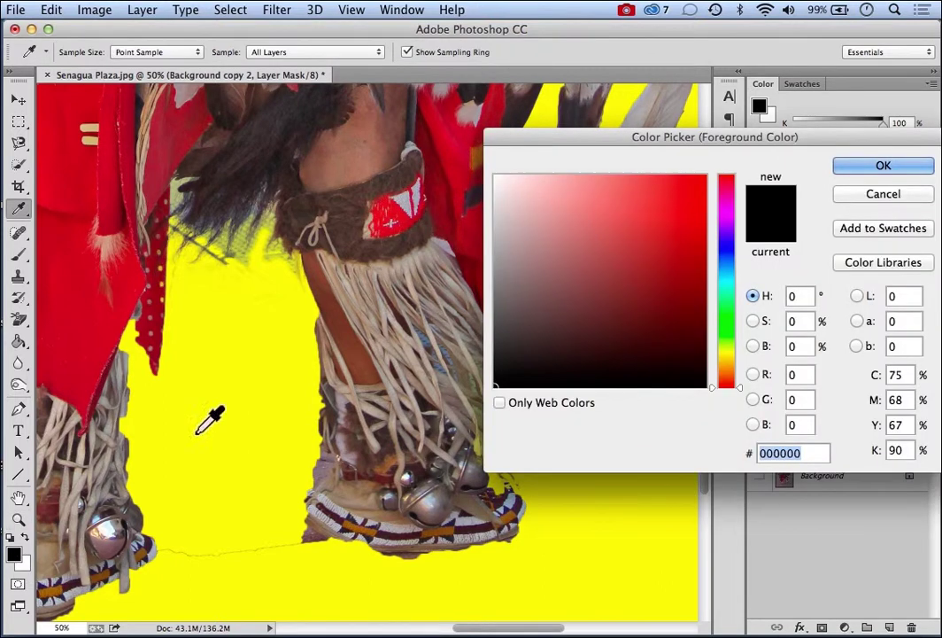
left_click(879, 169)
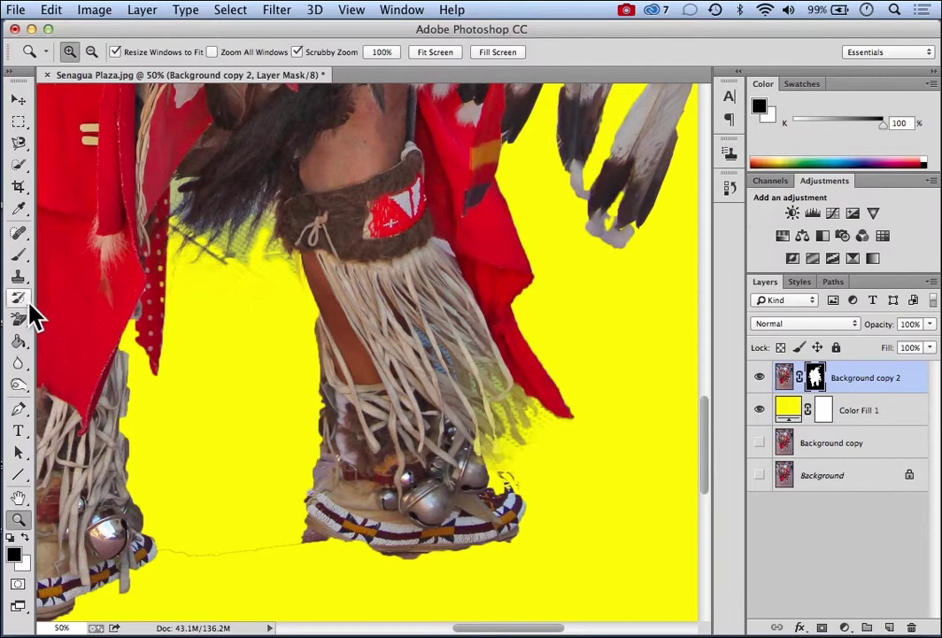
left_click(17, 257)
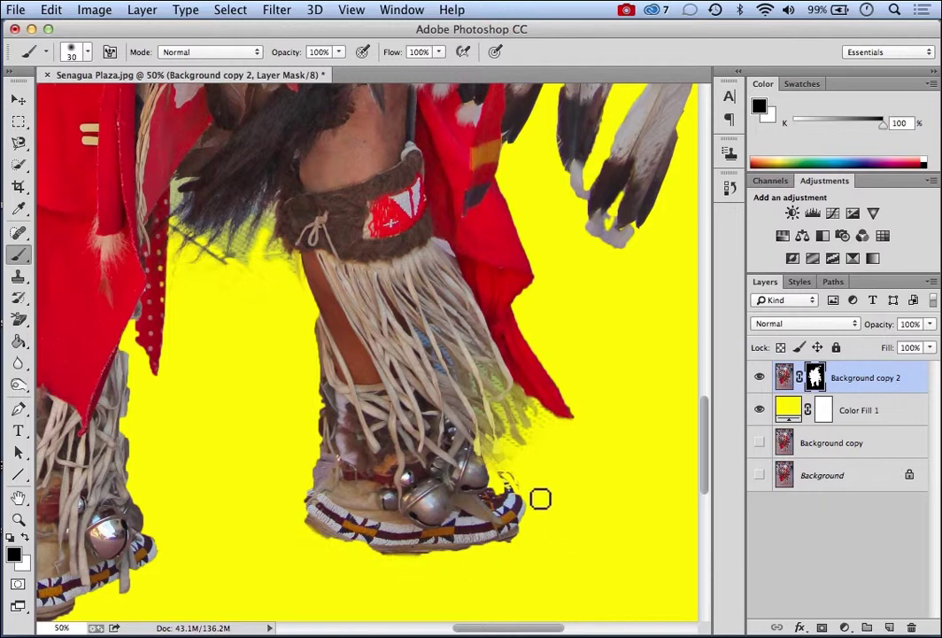
left_click(25, 536)
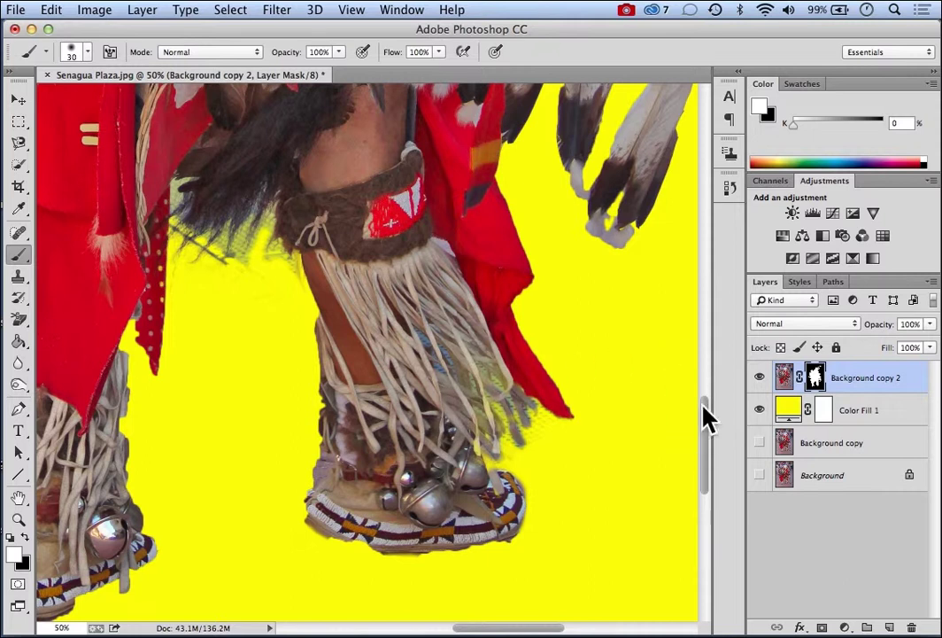
Step: Paint black on the mask to erase the thin stray line between the two upright dark feathers, and fit the image on screen
left_click_drag(701, 443, 711, 267)
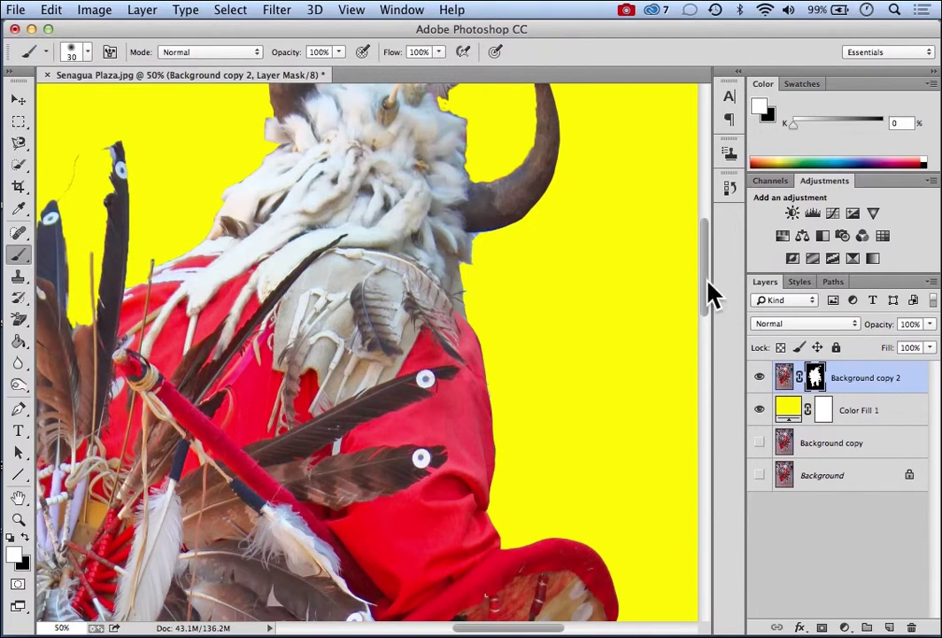
left_click_drag(705, 294, 700, 248)
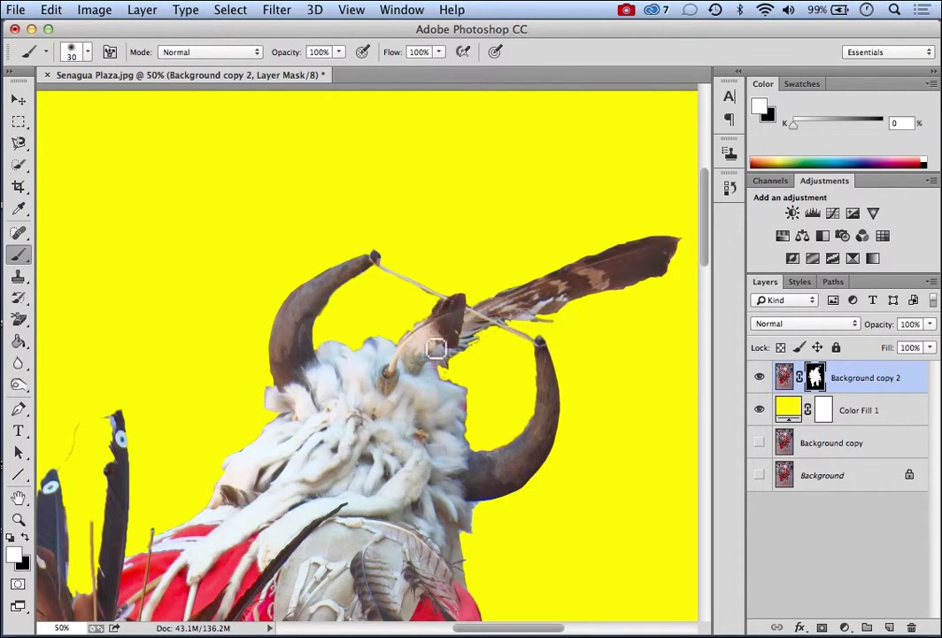
left_click(24, 537)
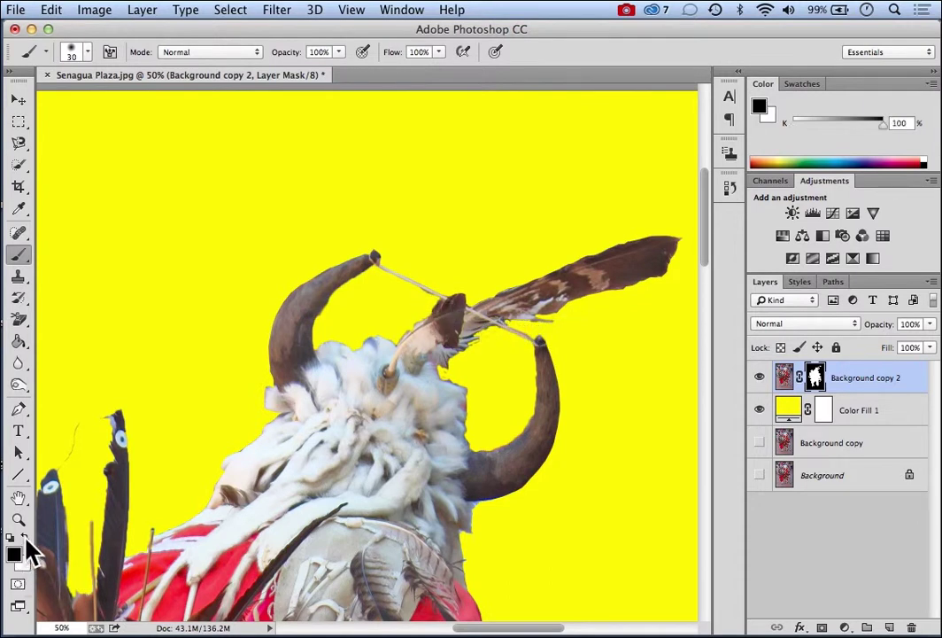
mouse_move(63, 473)
left_mouse_down()
mouse_move(92, 425)
mouse_move(76, 437)
mouse_move(70, 460)
left_mouse_up()
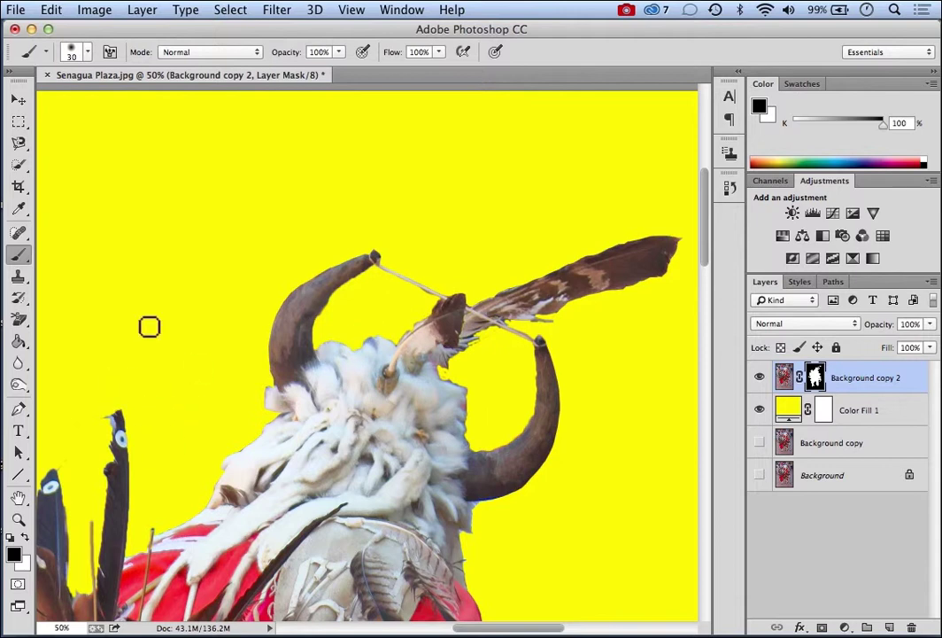
left_click(18, 520)
left_click(447, 55)
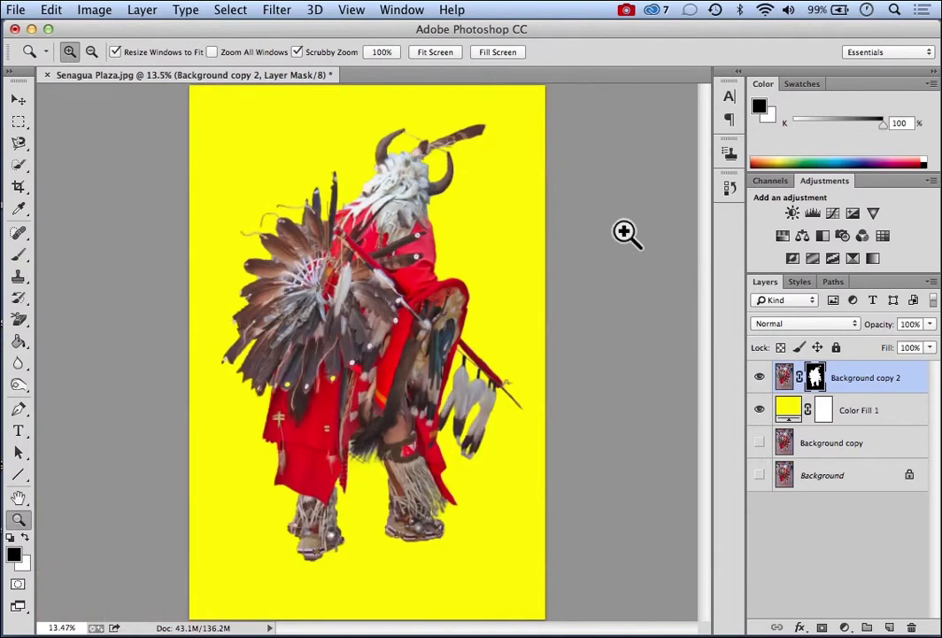